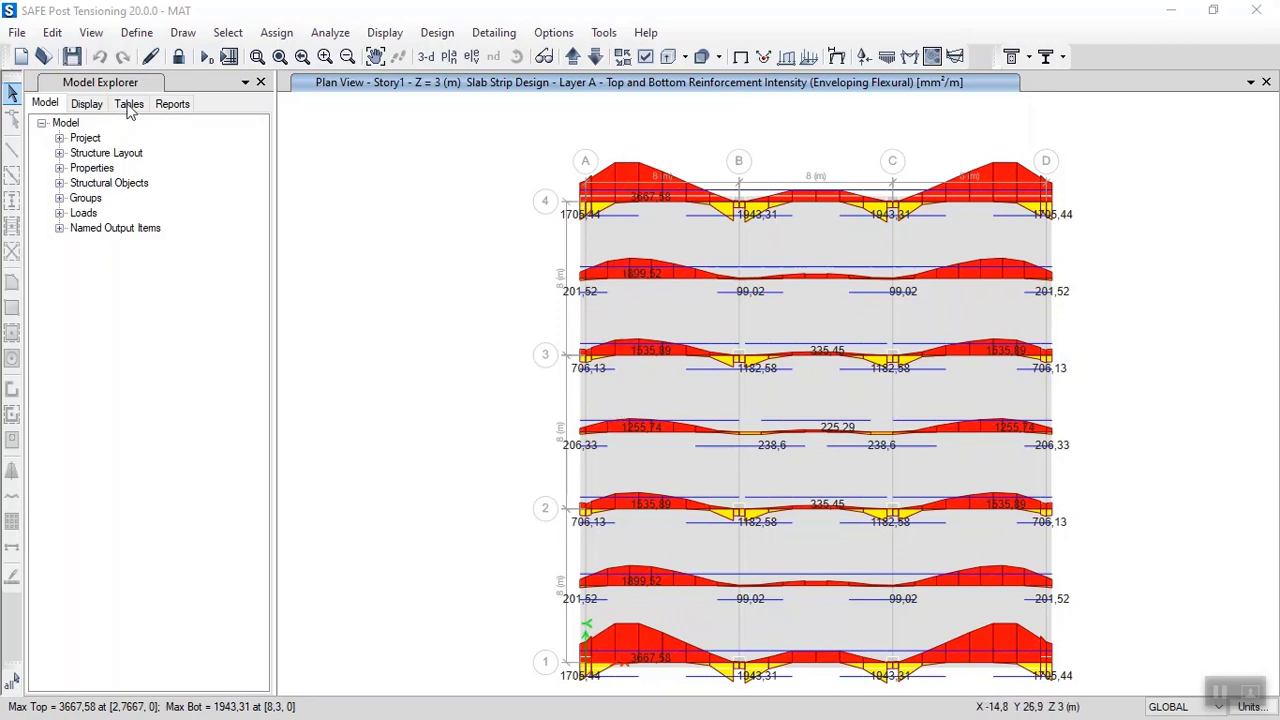
# Start a new model without saving the current one, using built-in settings with Metric SI units, European materials and Eurocode design codes
pyautogui.click(26, 54)
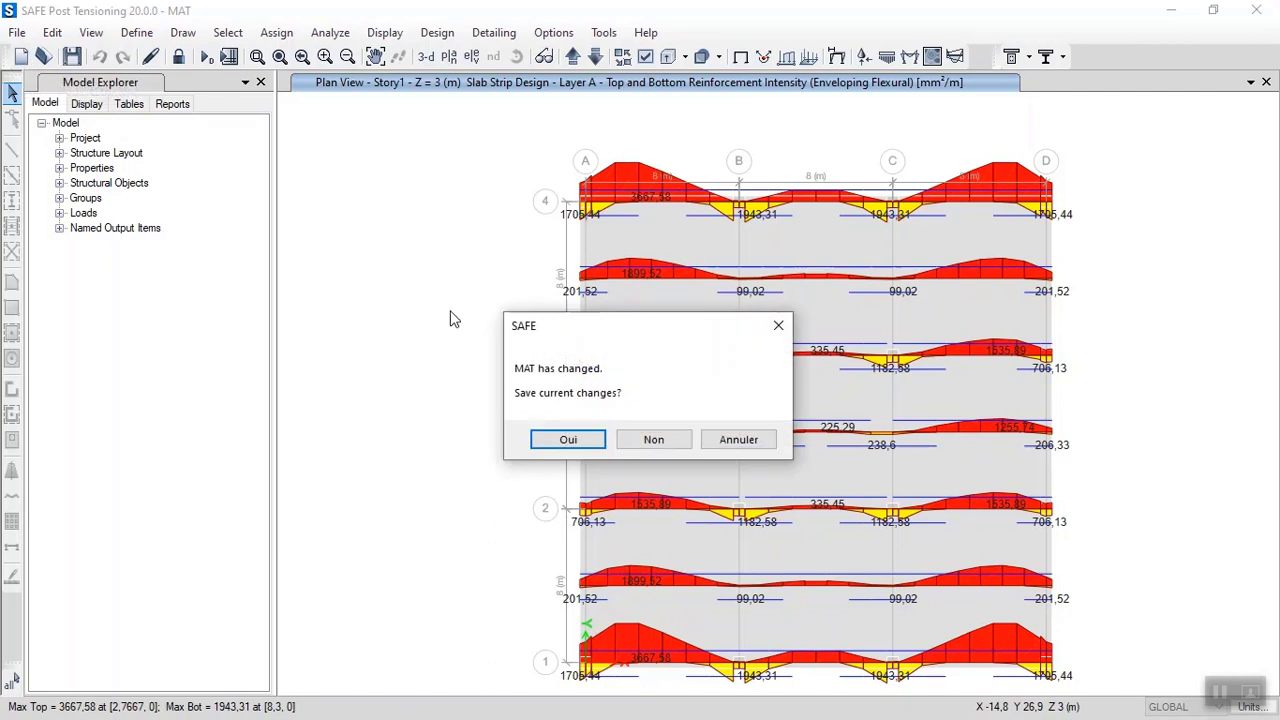
pyautogui.click(650, 439)
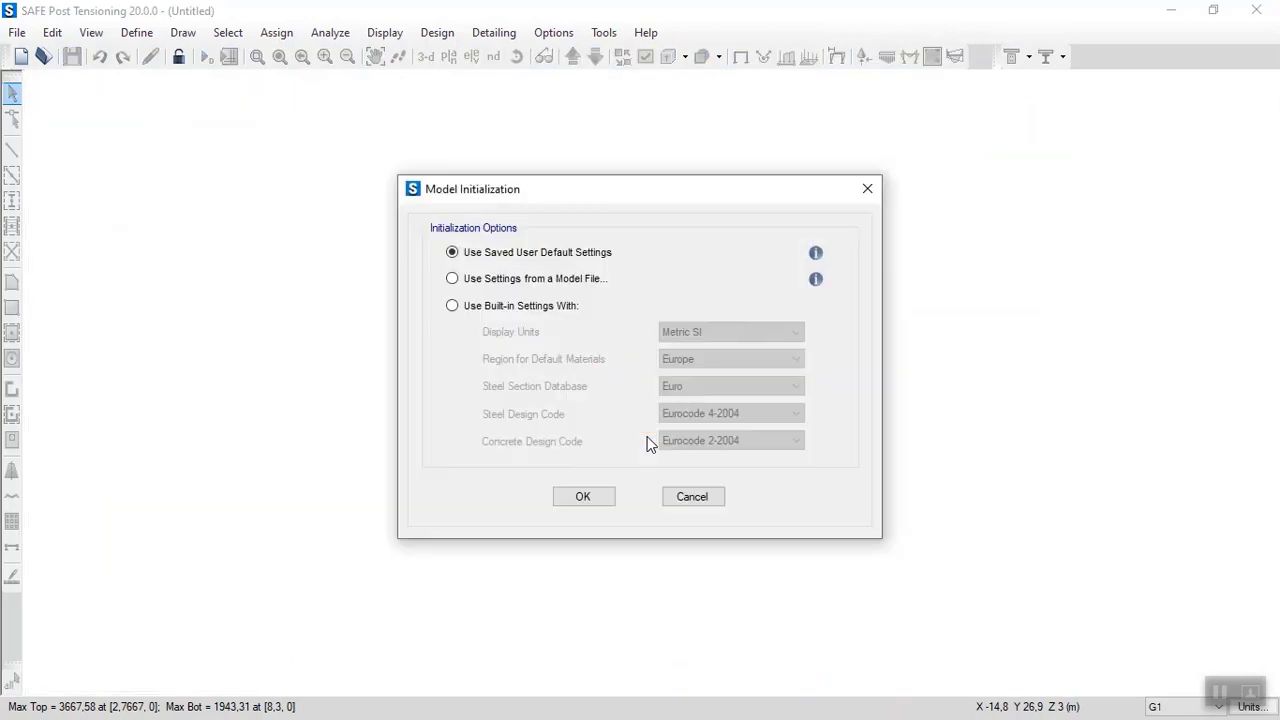
pyautogui.click(452, 306)
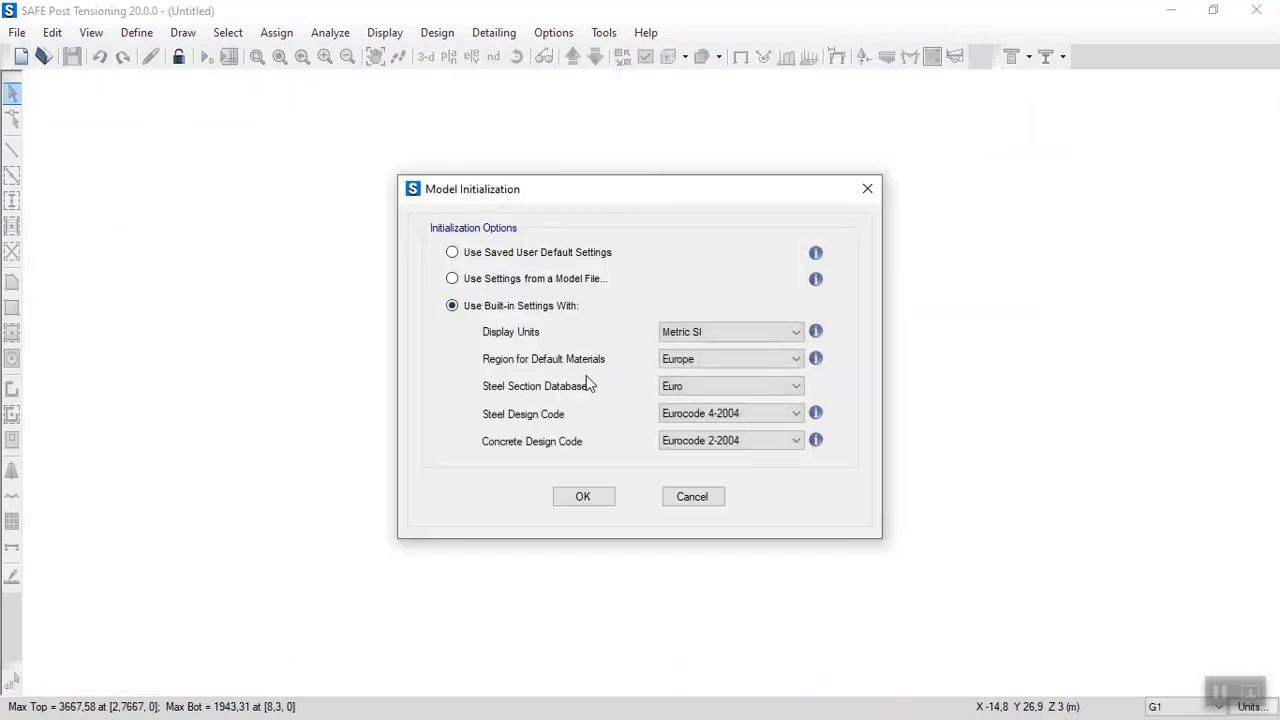
pyautogui.click(584, 496)
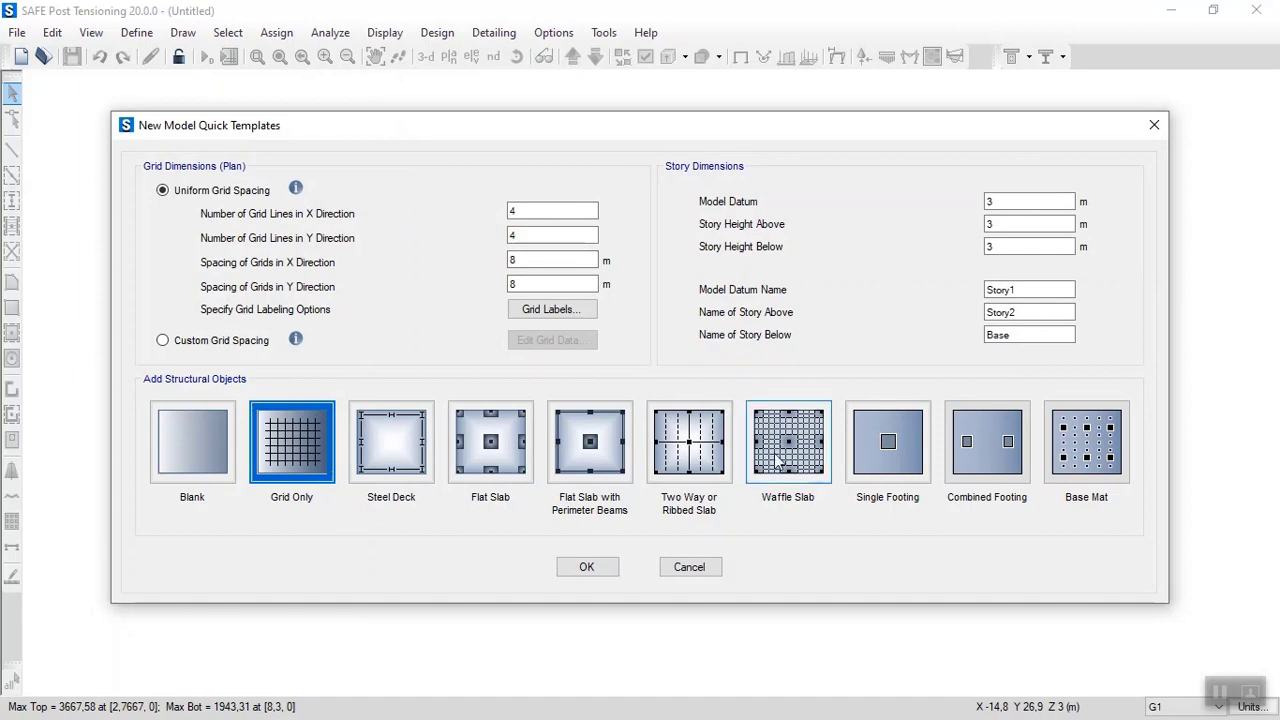
# Choose the Base Mat template and set its left, right, top and bottom edge distances to 0,5 m
pyautogui.click(1089, 462)
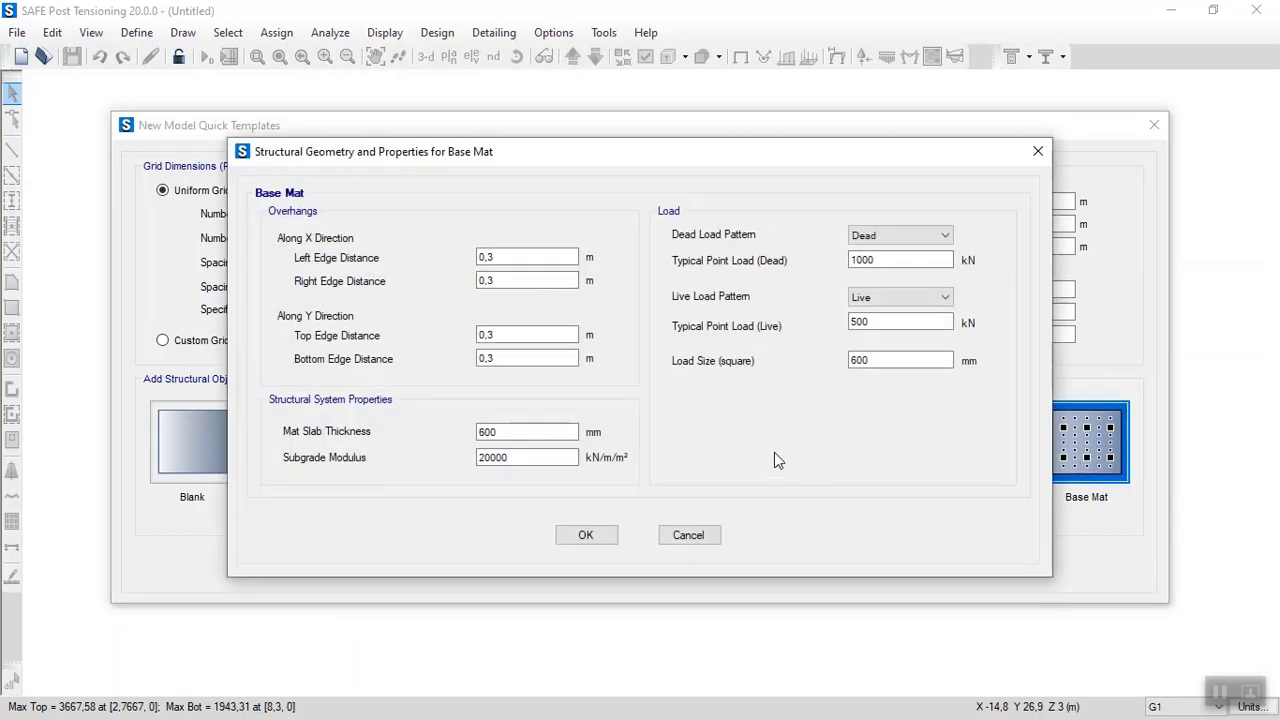
pyautogui.click(495, 258)
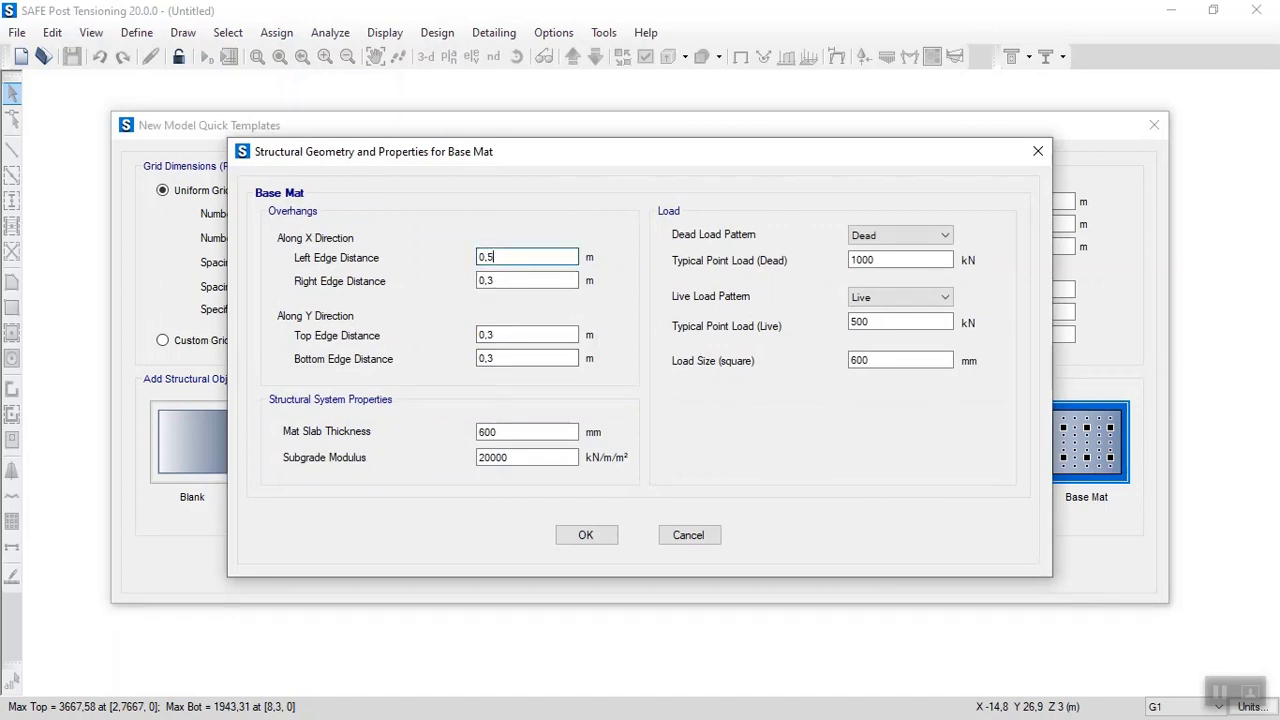
pyautogui.click(497, 281)
pyautogui.press('BackSpace')
pyautogui.write('5')
pyautogui.click(499, 335)
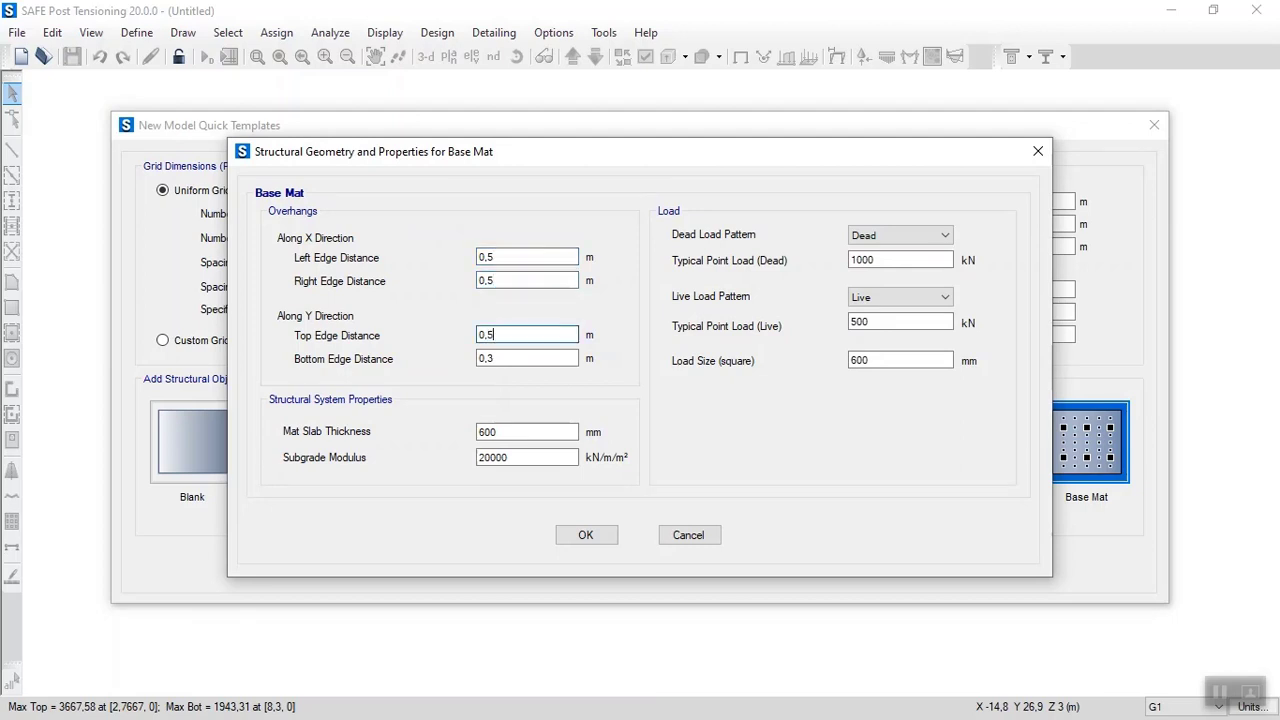
pyautogui.click(501, 359)
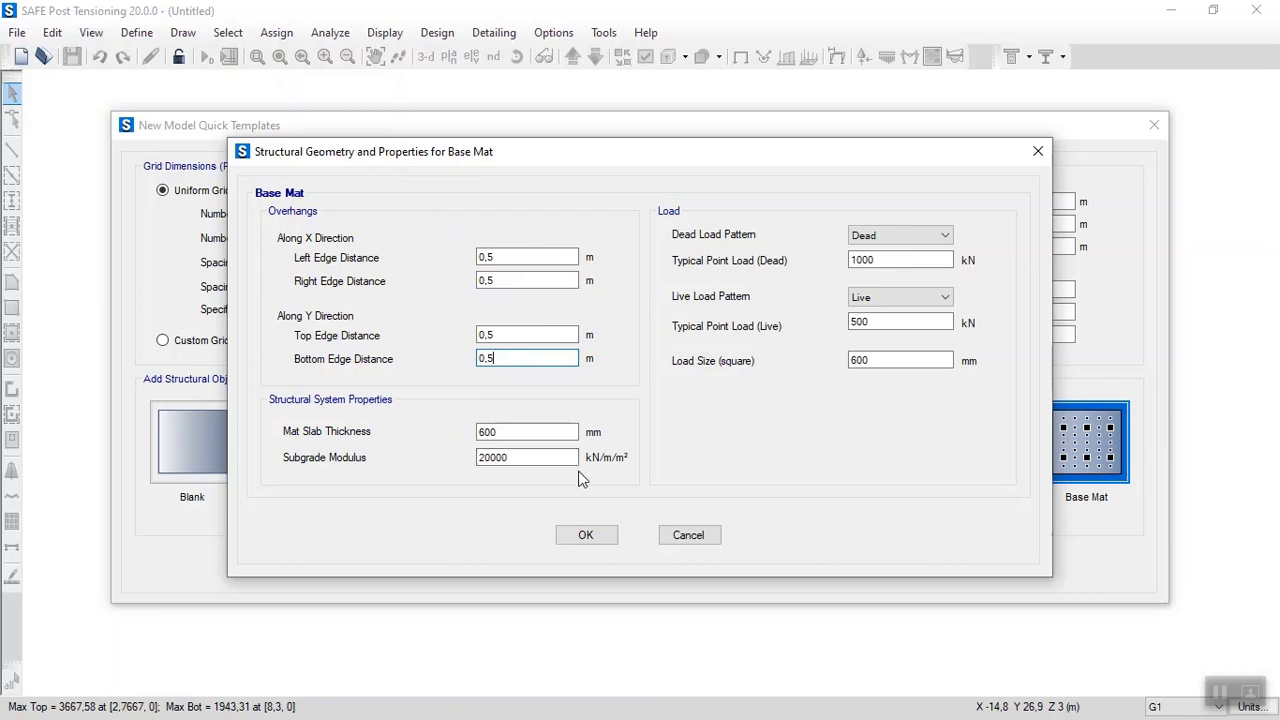
# Set the mat's subgrade modulus to 25000 kN/m/m² and its typical dead point load to 1500 kN, and accept the properties
pyautogui.click(491, 457)
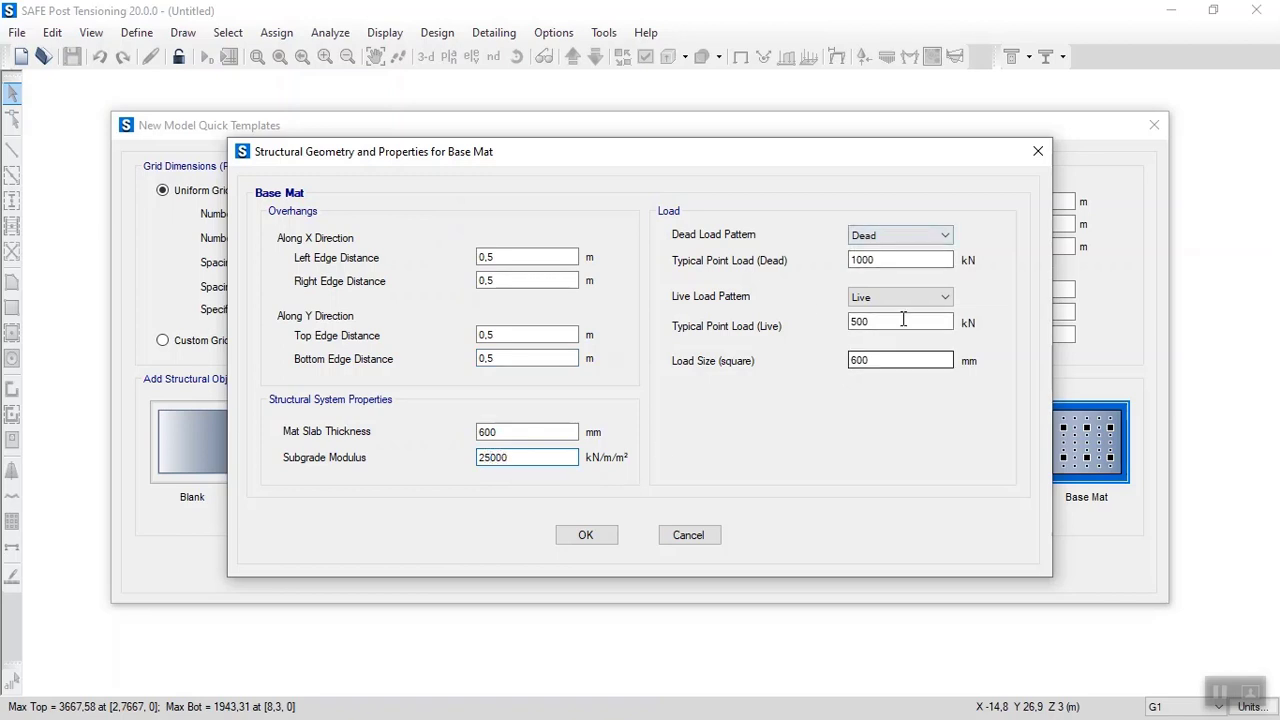
pyautogui.click(856, 262)
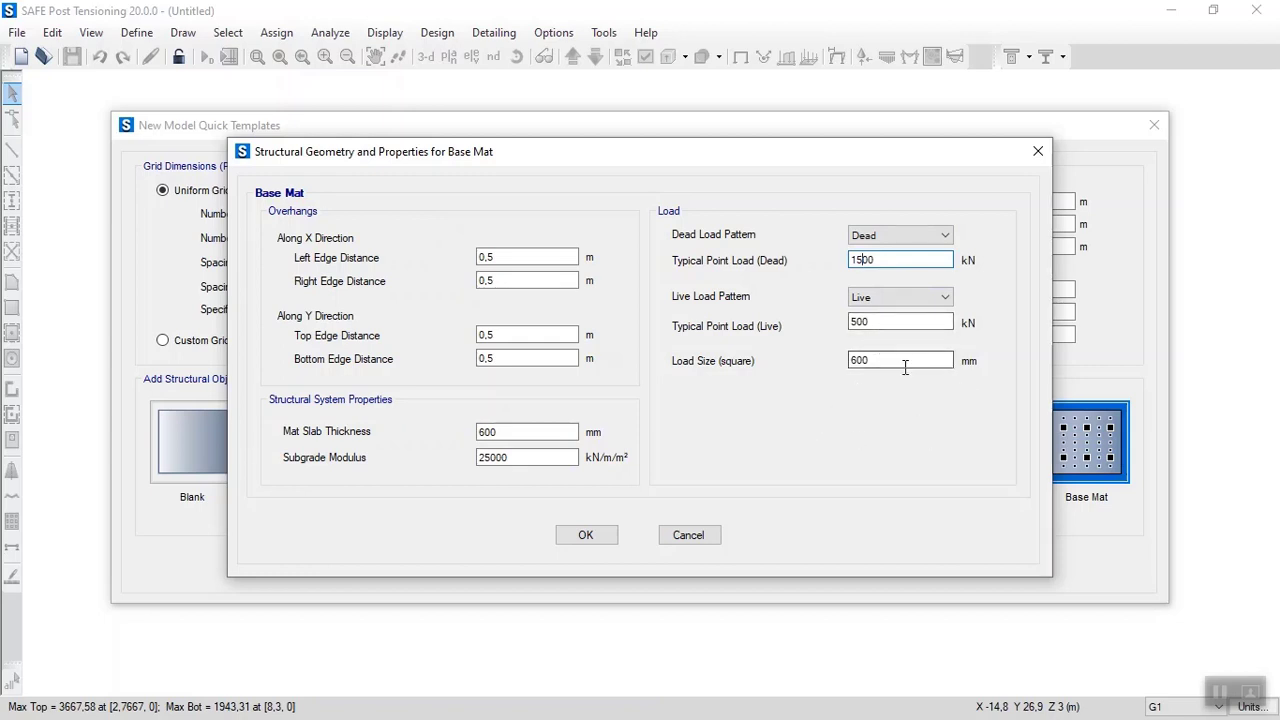
pyautogui.click(601, 535)
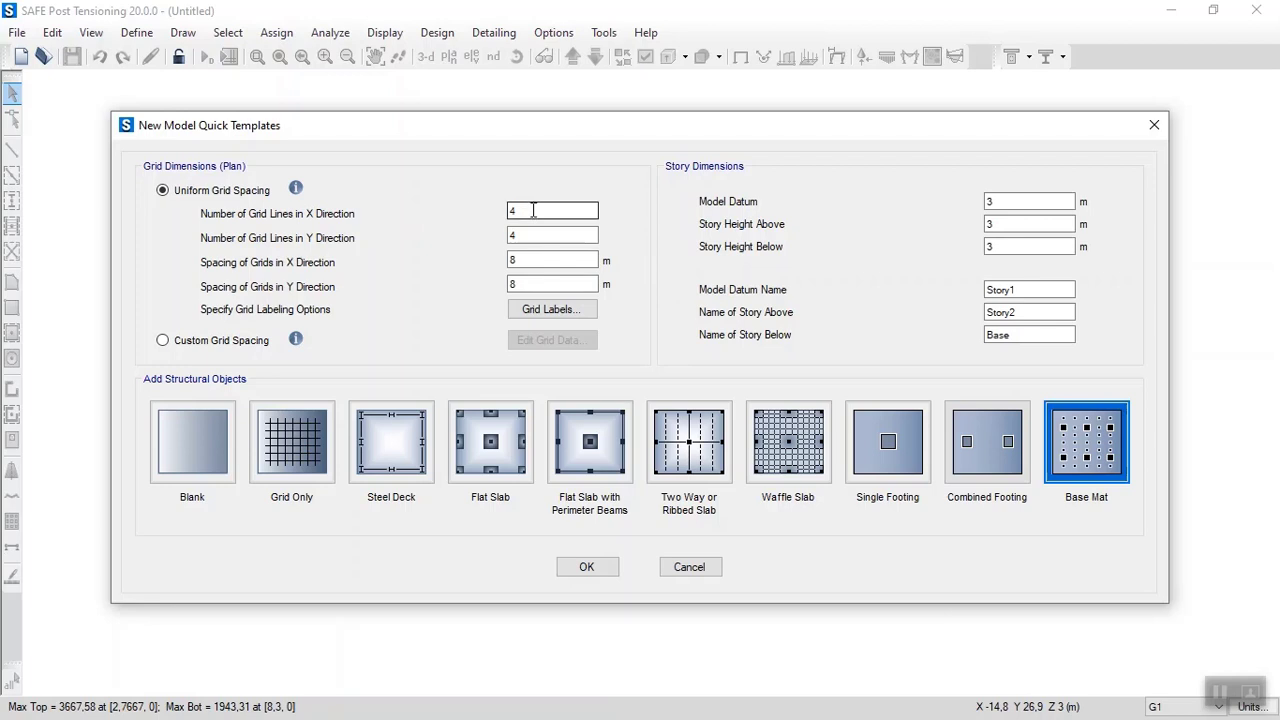
# Set the grid spacing to 6 m in both X and Y directions and generate the base mat model
pyautogui.click(537, 263)
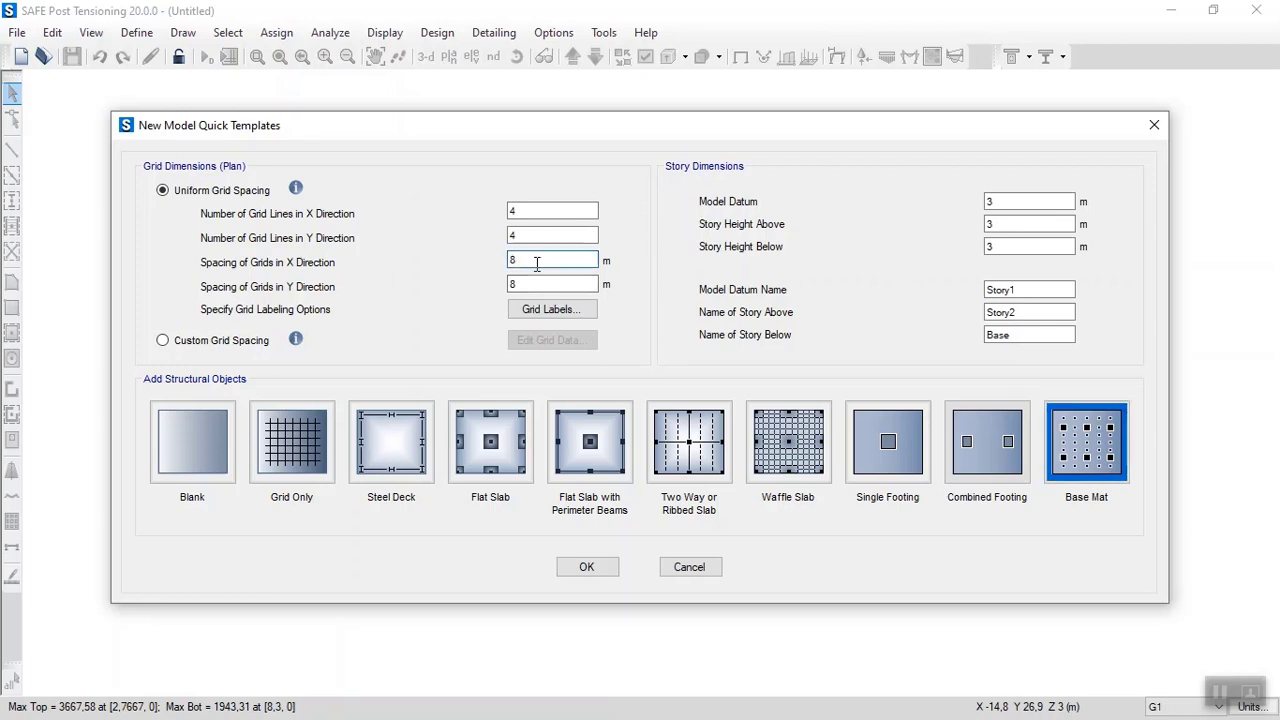
pyautogui.write('6')
pyautogui.doubleClick(521, 286)
pyautogui.press('BackSpace')
pyautogui.click(612, 567)
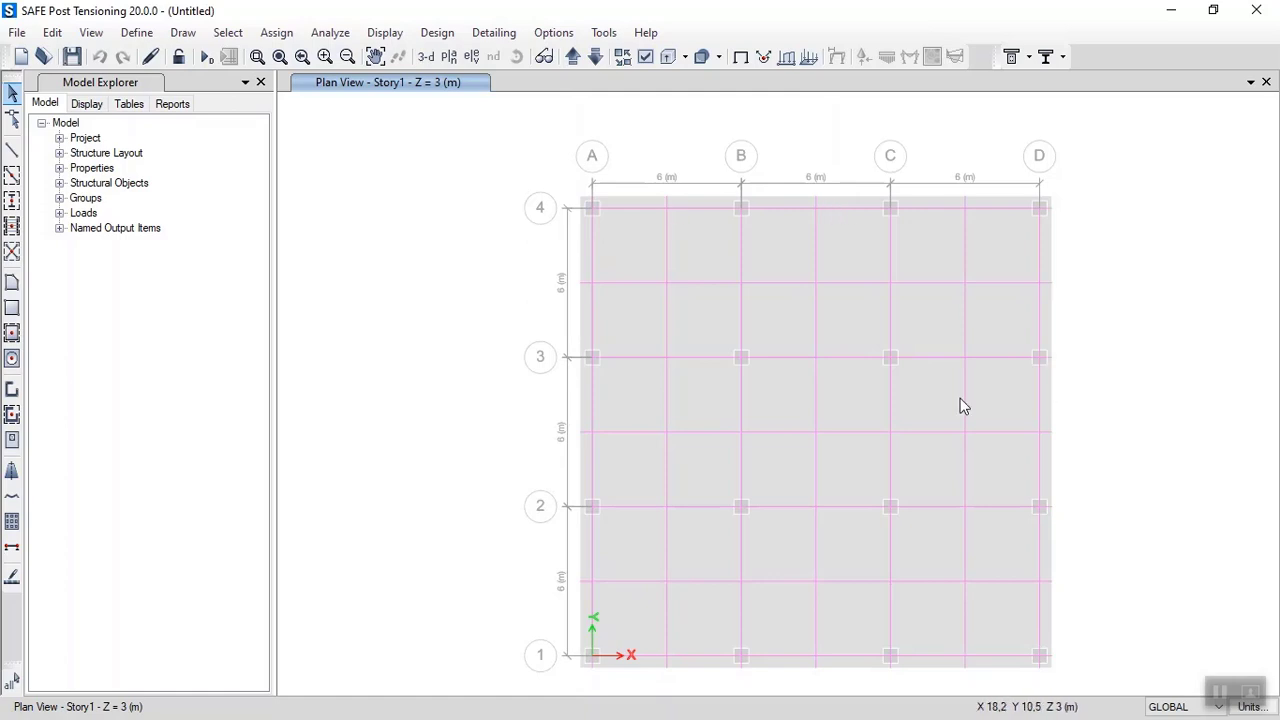
# Select the mat slab in plan and open the Mat1 slab section property for editing
pyautogui.click(645, 240)
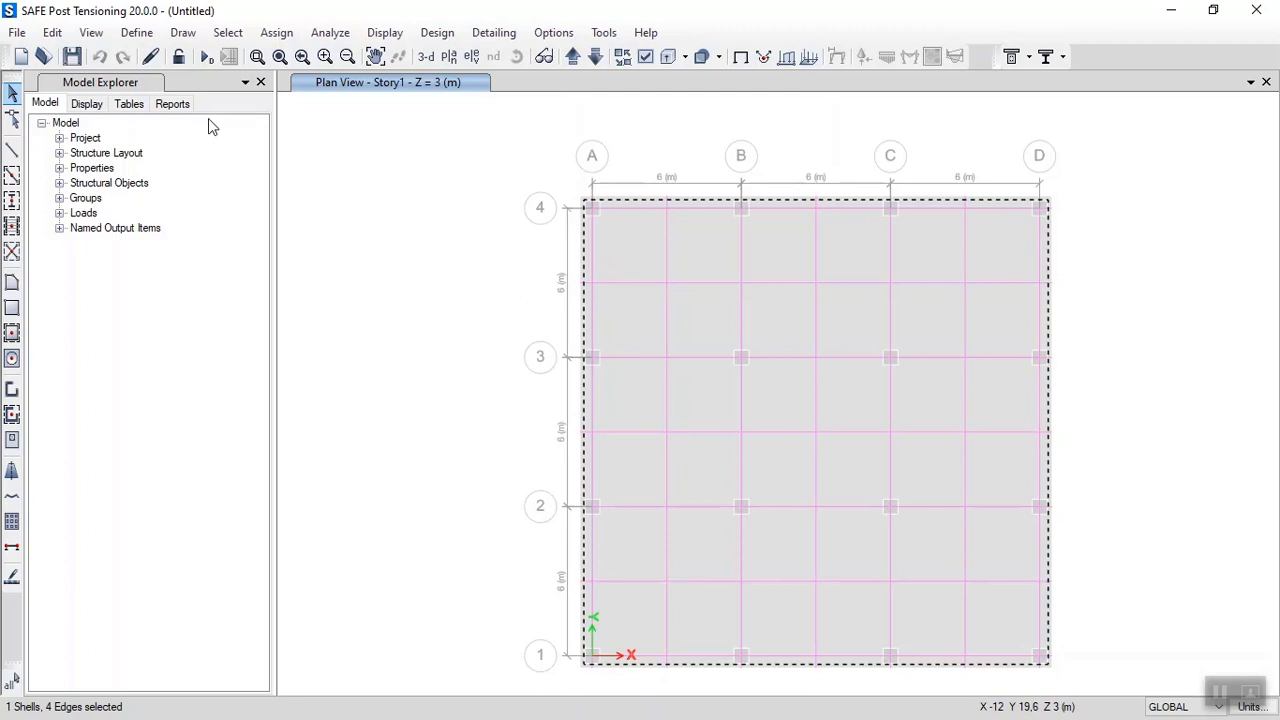
pyautogui.click(141, 34)
pyautogui.moveTo(157, 91)
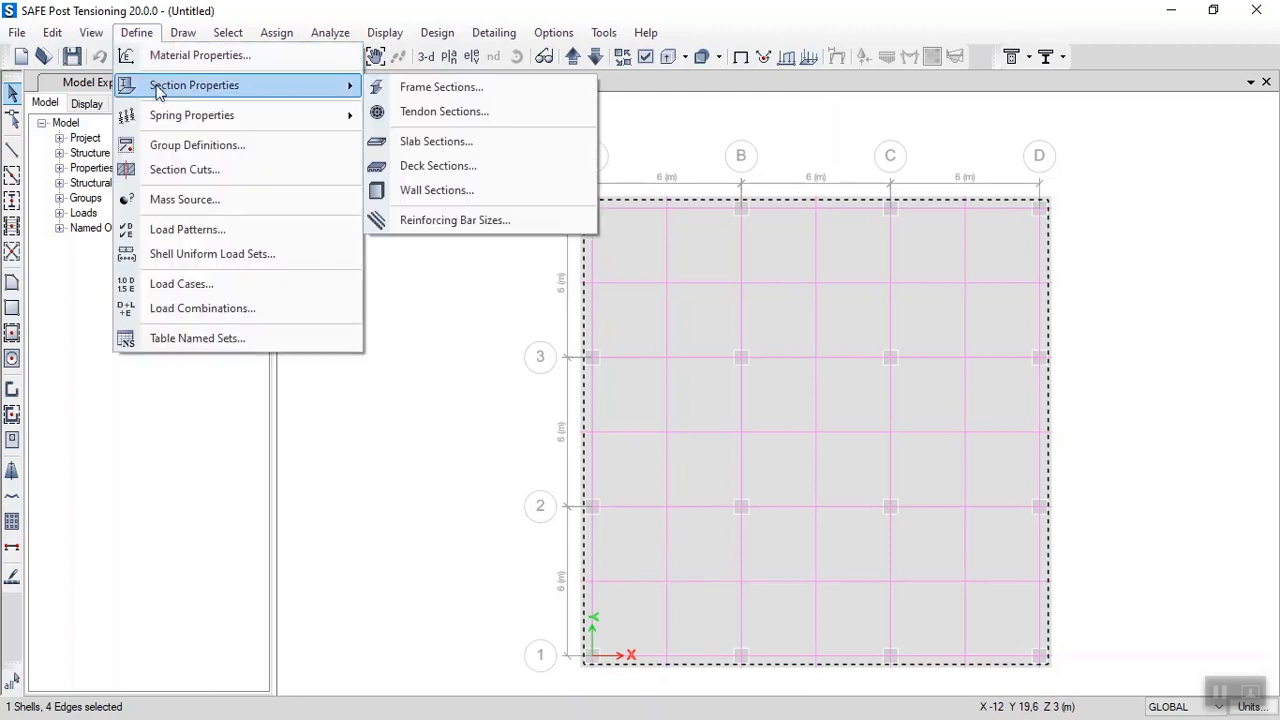
pyautogui.click(410, 142)
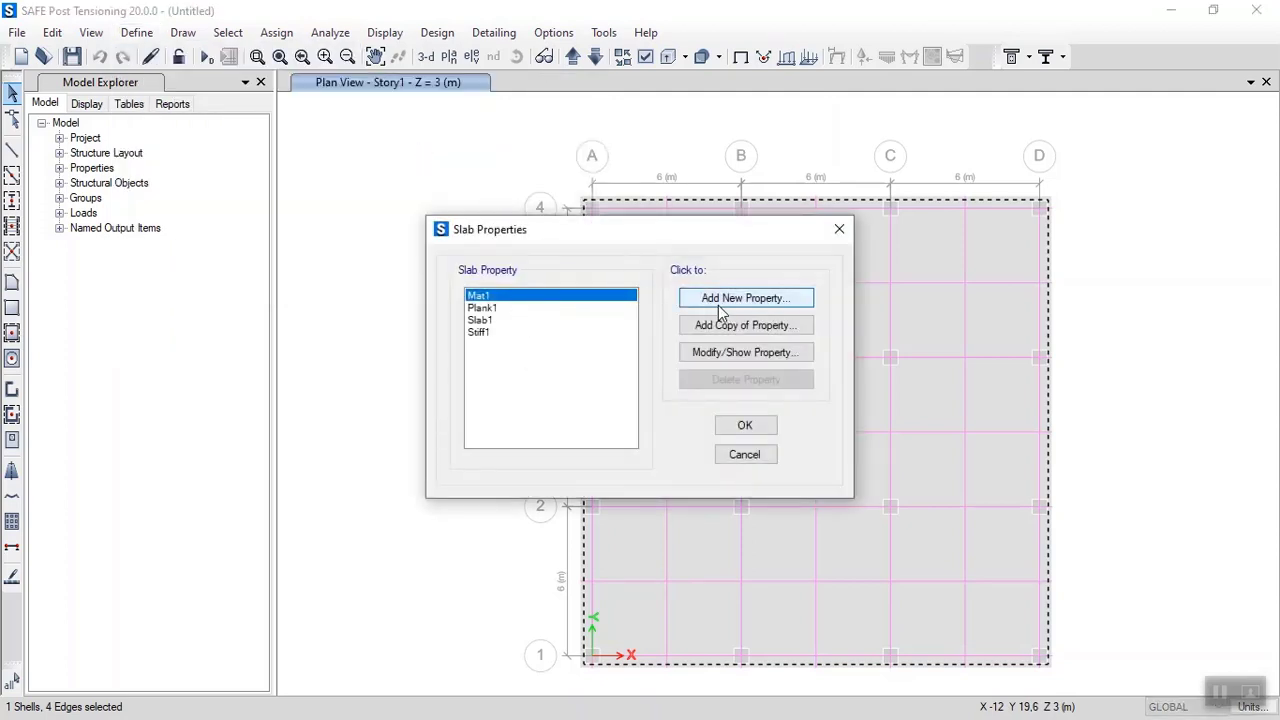
pyautogui.click(736, 356)
# Add a European concrete material of grade C25/30 per EN 1992-1-1 to the material definitions
pyautogui.click(791, 192)
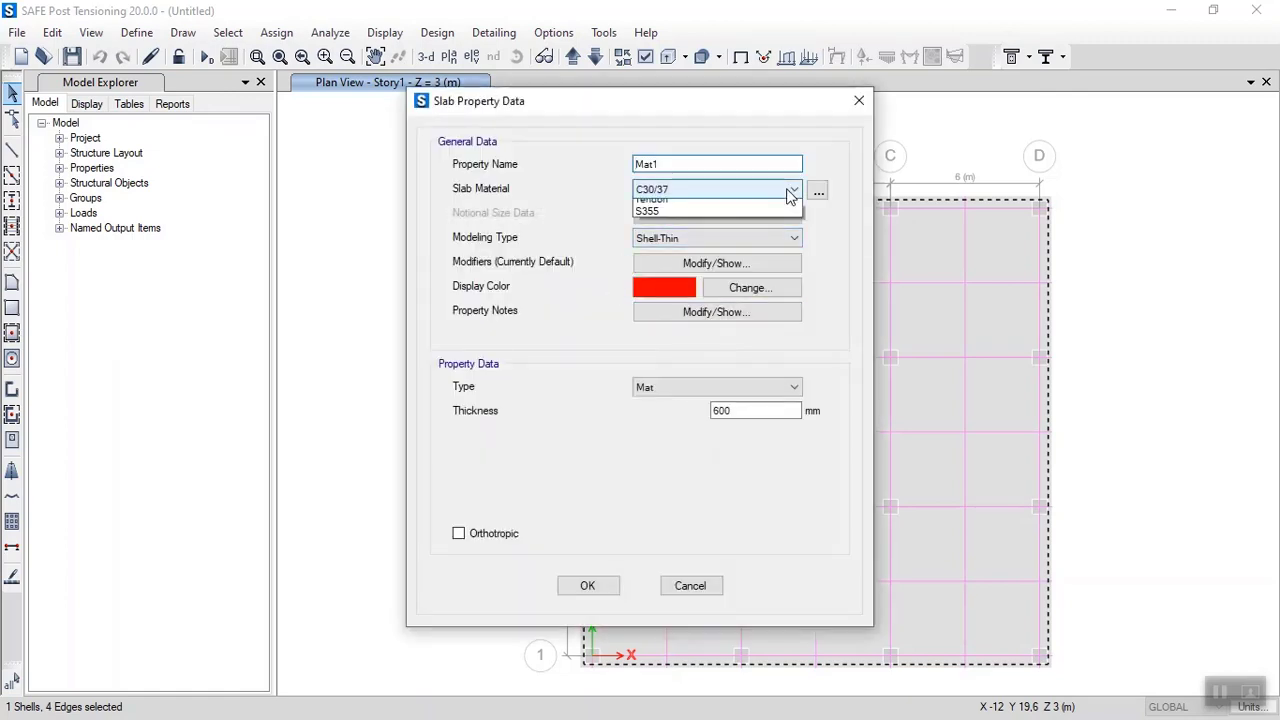
pyautogui.click(817, 192)
pyautogui.click(818, 193)
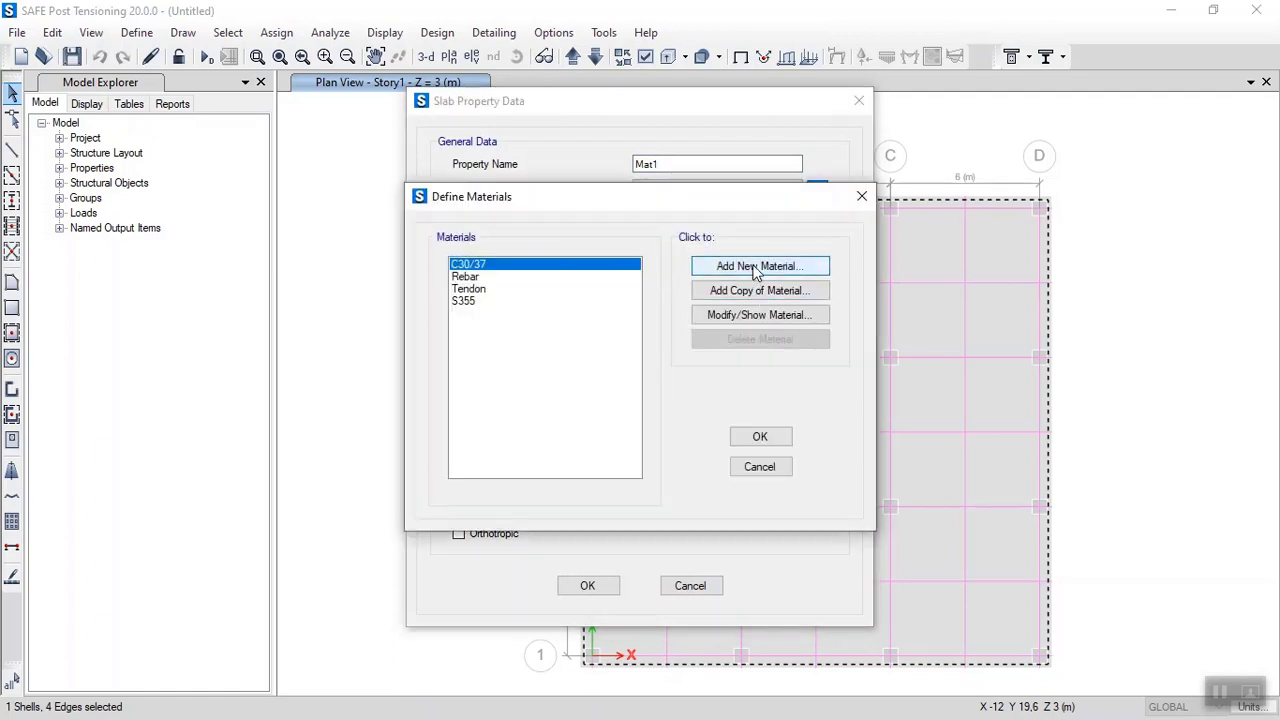
pyautogui.click(755, 267)
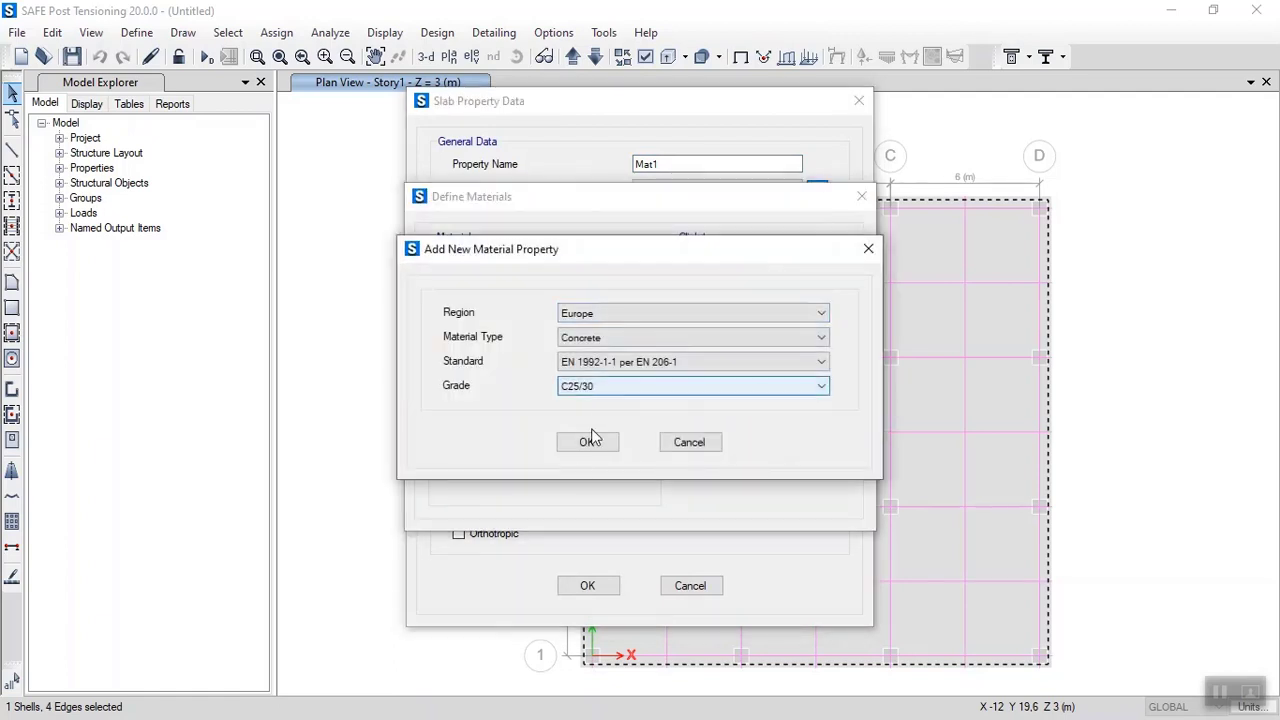
pyautogui.click(592, 445)
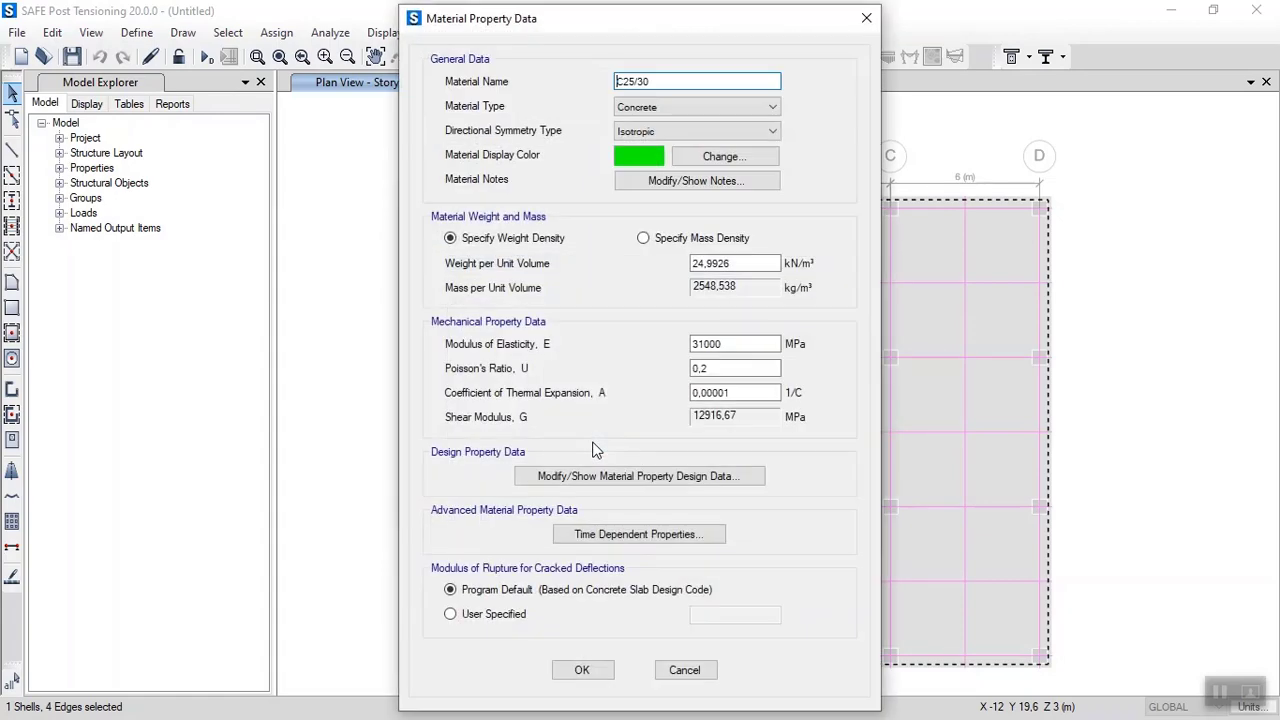
pyautogui.click(597, 672)
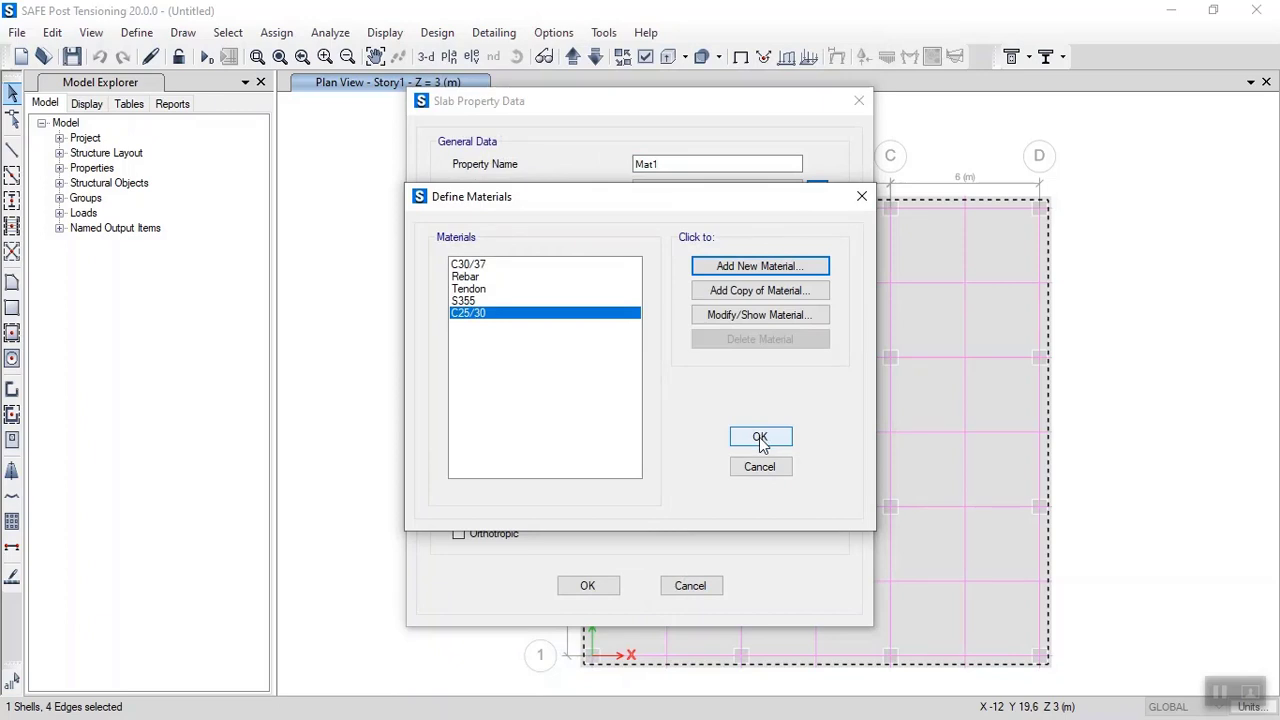
pyautogui.click(760, 438)
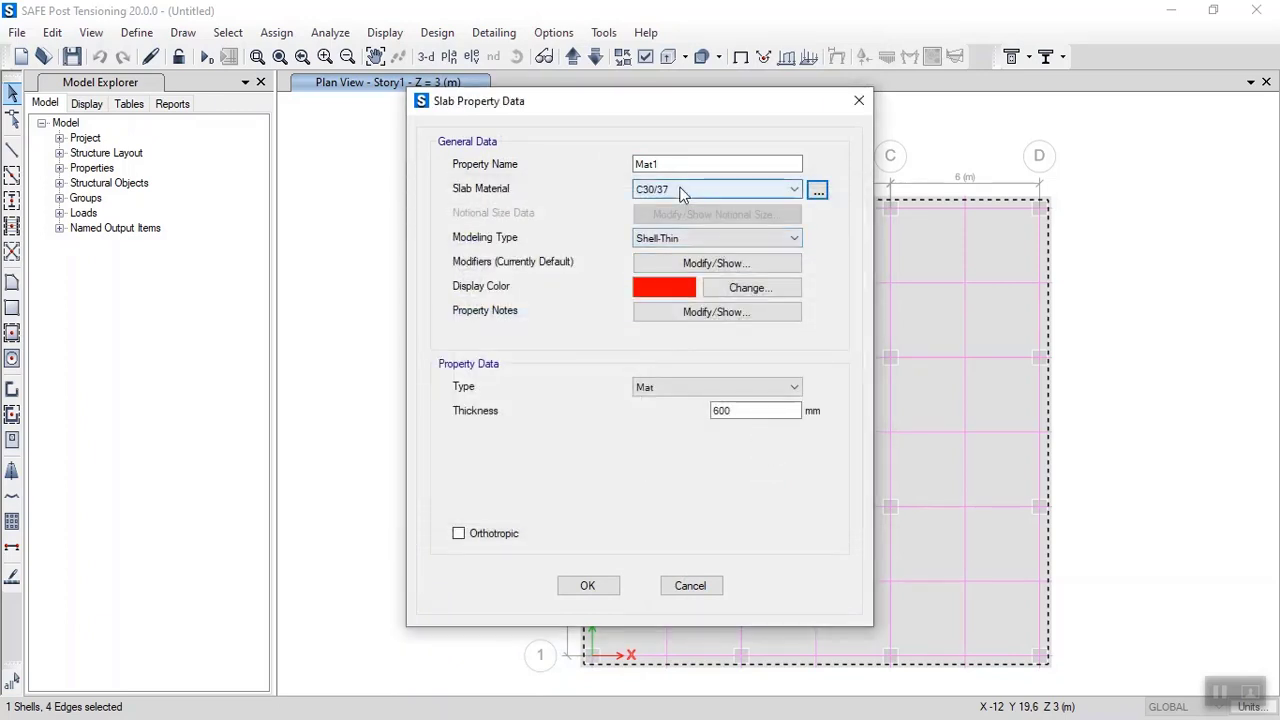
# Assign C25/30 as the slab material of Mat1, keep the section non-orthotropic and accept the slab properties
pyautogui.click(680, 193)
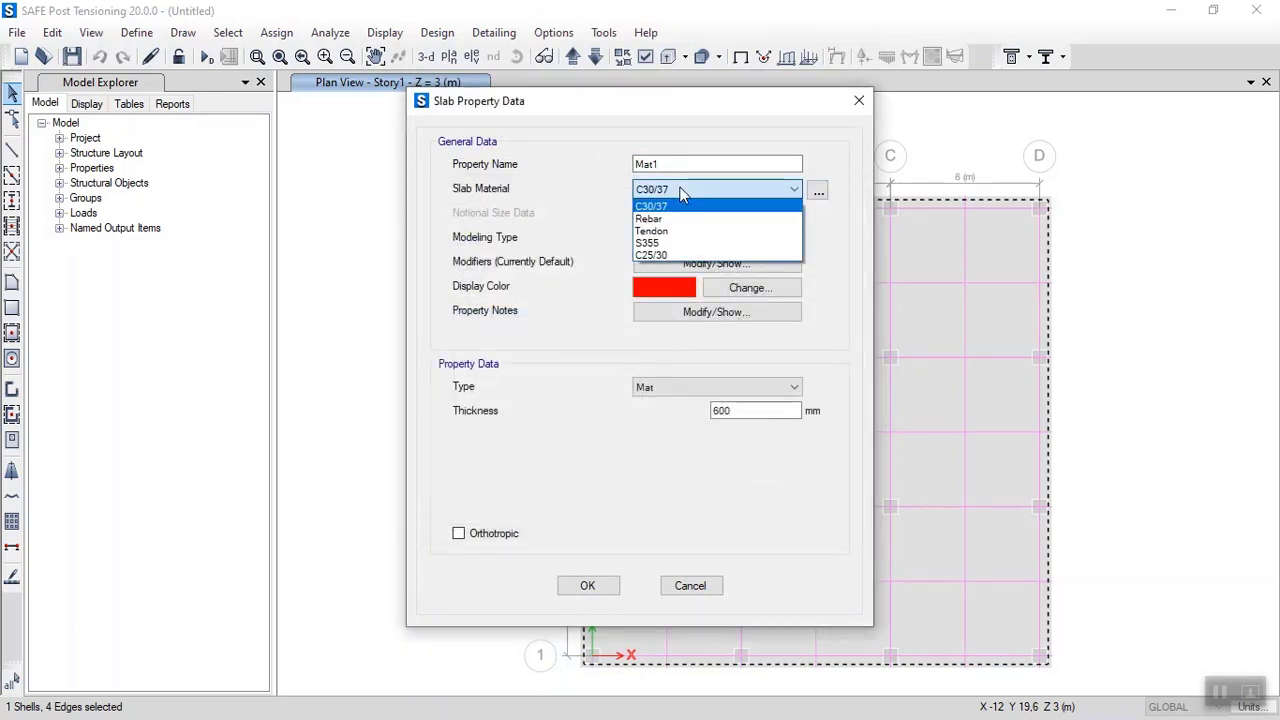
pyautogui.click(667, 257)
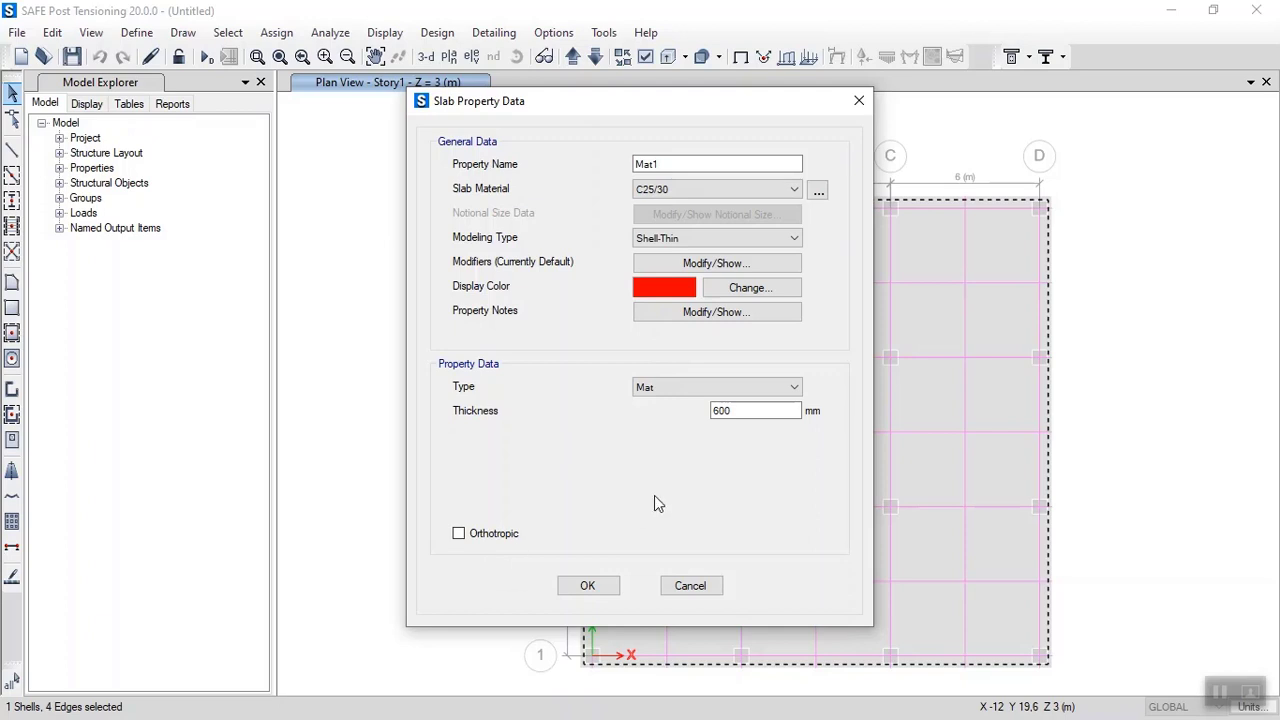
pyautogui.click(477, 536)
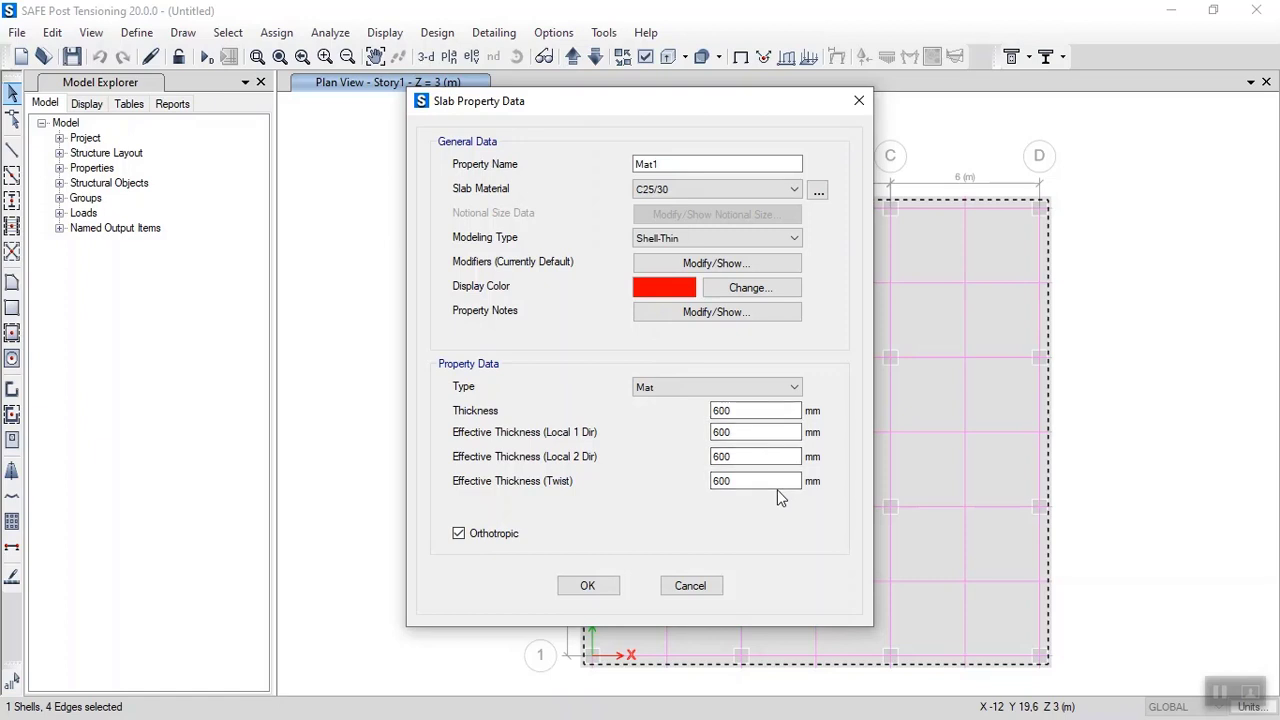
pyautogui.click(458, 535)
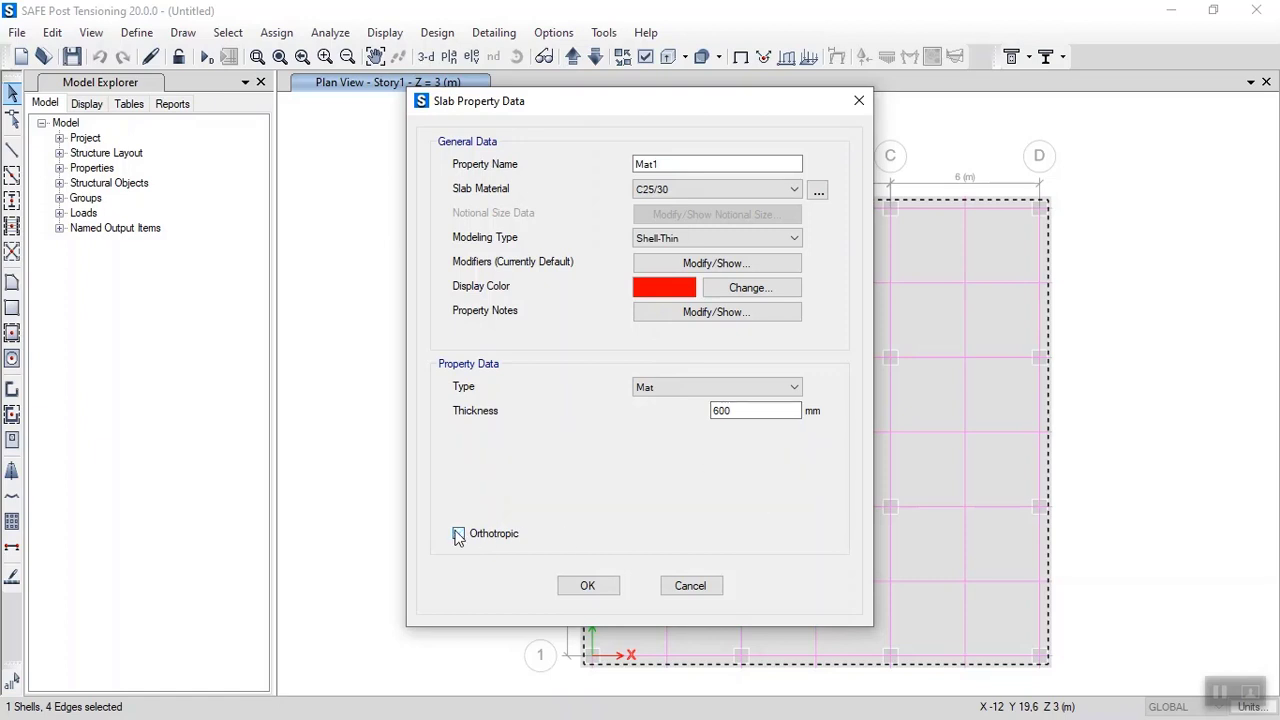
pyautogui.click(600, 590)
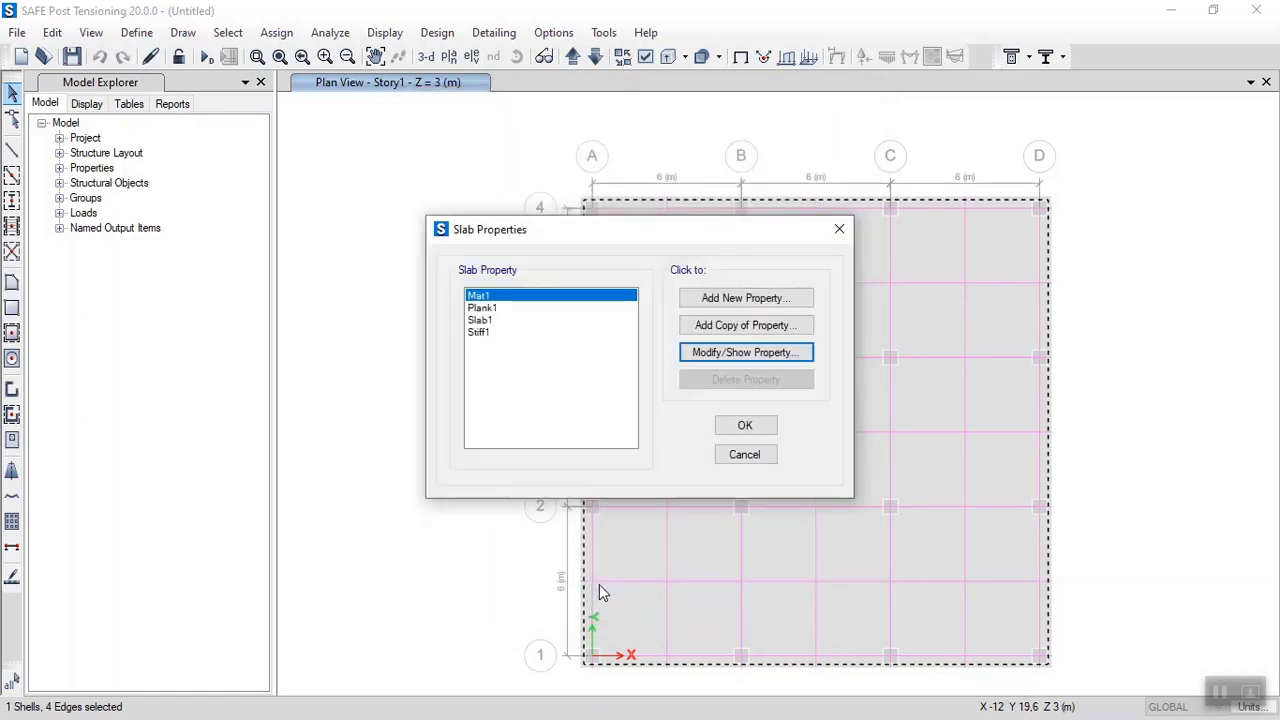
pyautogui.click(740, 427)
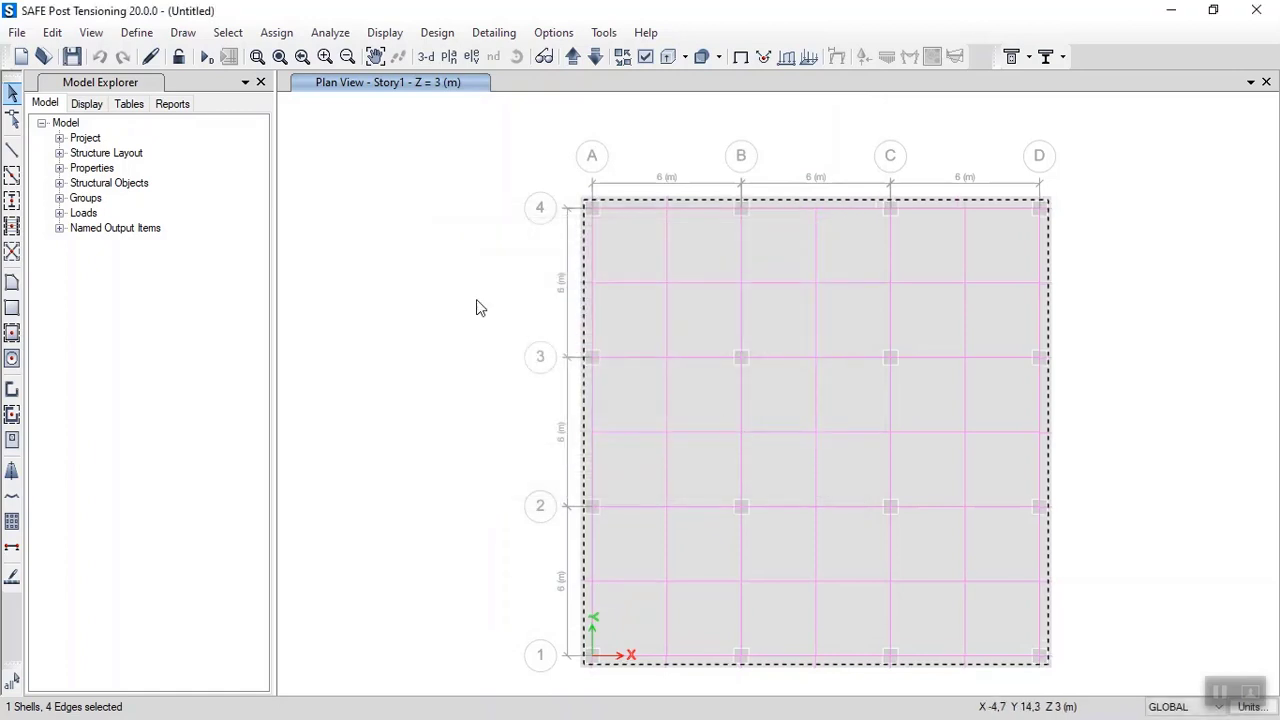
# Create a linear-add load combination named ELU with the Dead load at a scale factor of 1,35
pyautogui.click(137, 34)
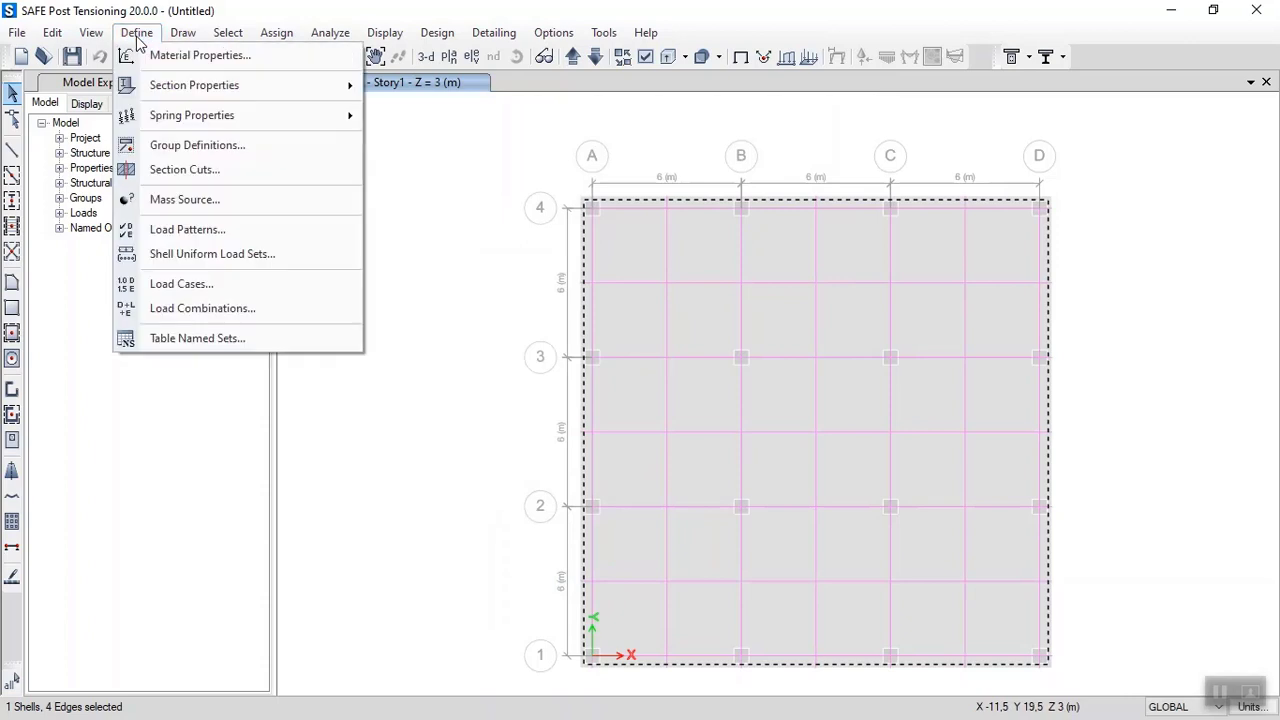
pyautogui.click(237, 312)
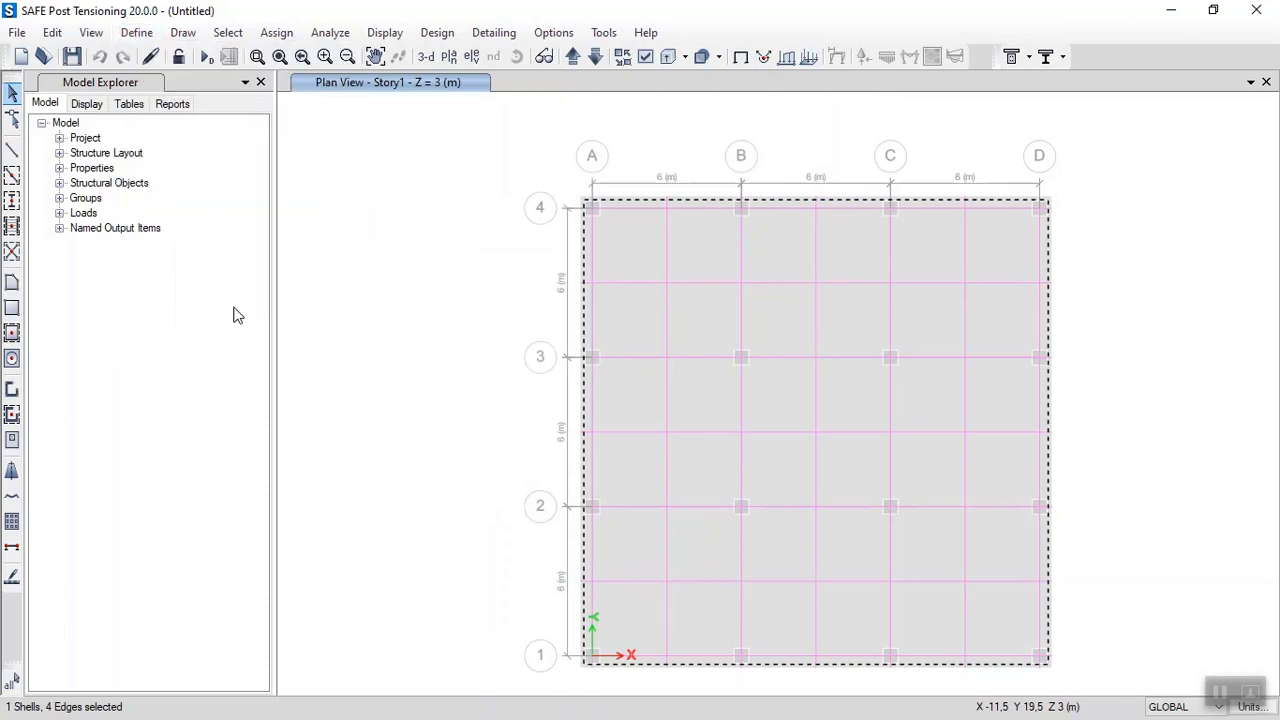
pyautogui.click(728, 291)
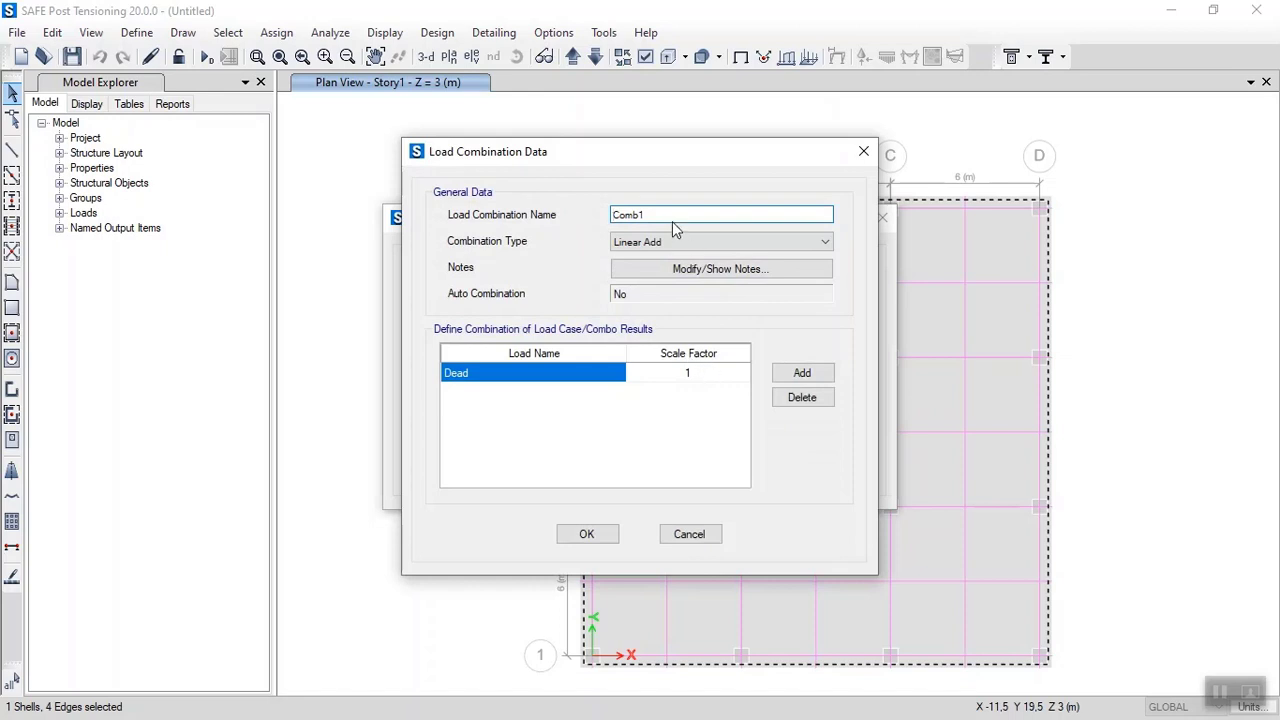
pyautogui.doubleClick(674, 217)
pyautogui.write('ELU')
pyautogui.click(714, 374)
pyautogui.click(716, 378)
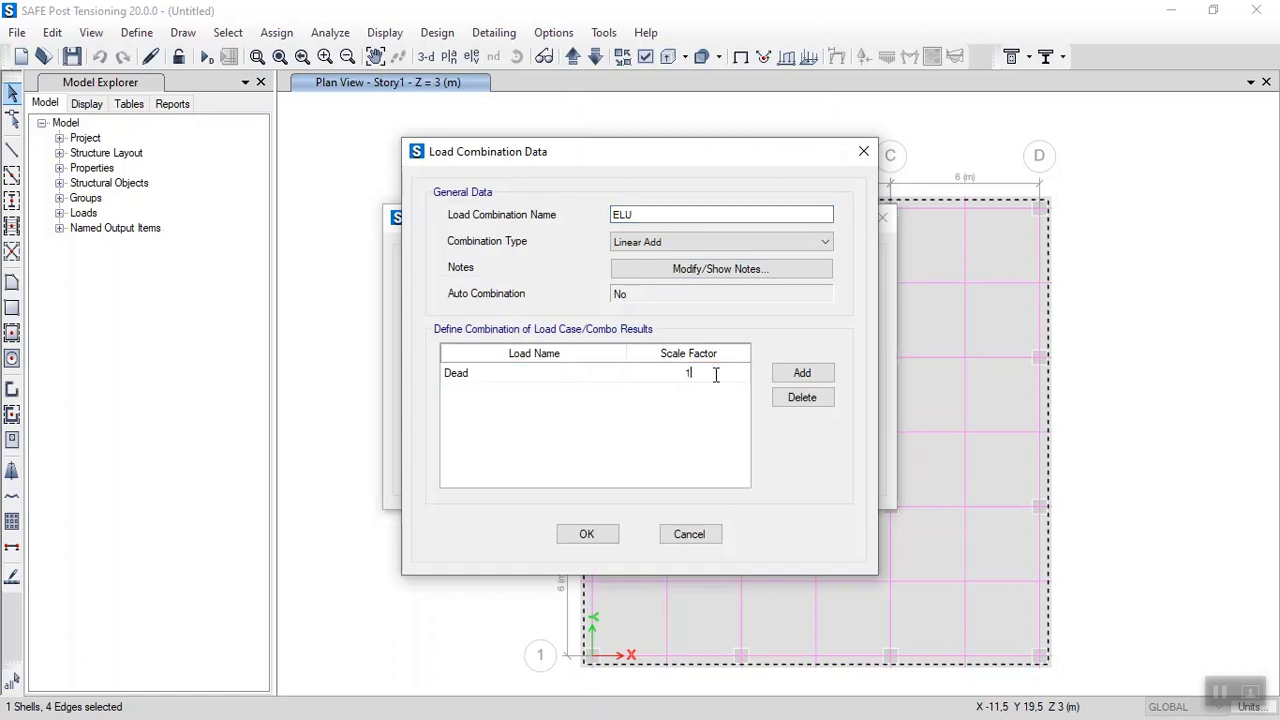
pyautogui.write(',3')
# Add the Live load to the ELU combination with a scale factor of 1,5 and accept the combination
pyautogui.click(801, 372)
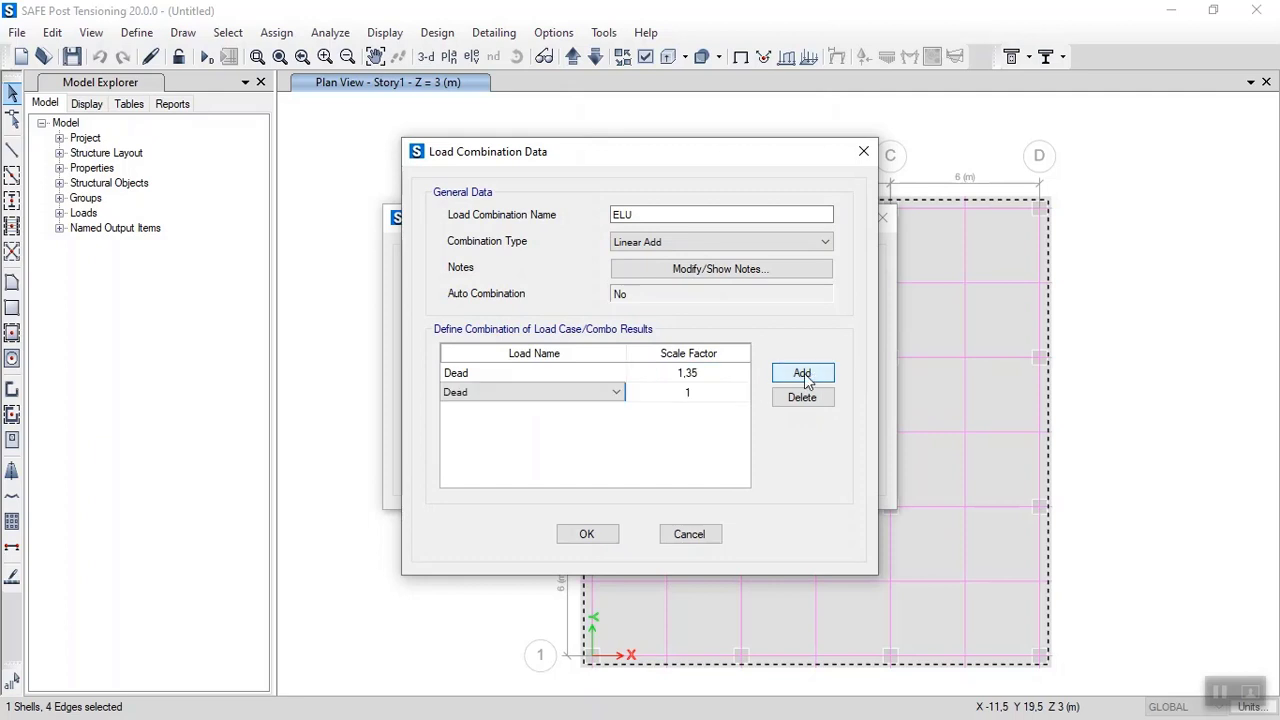
pyautogui.click(616, 392)
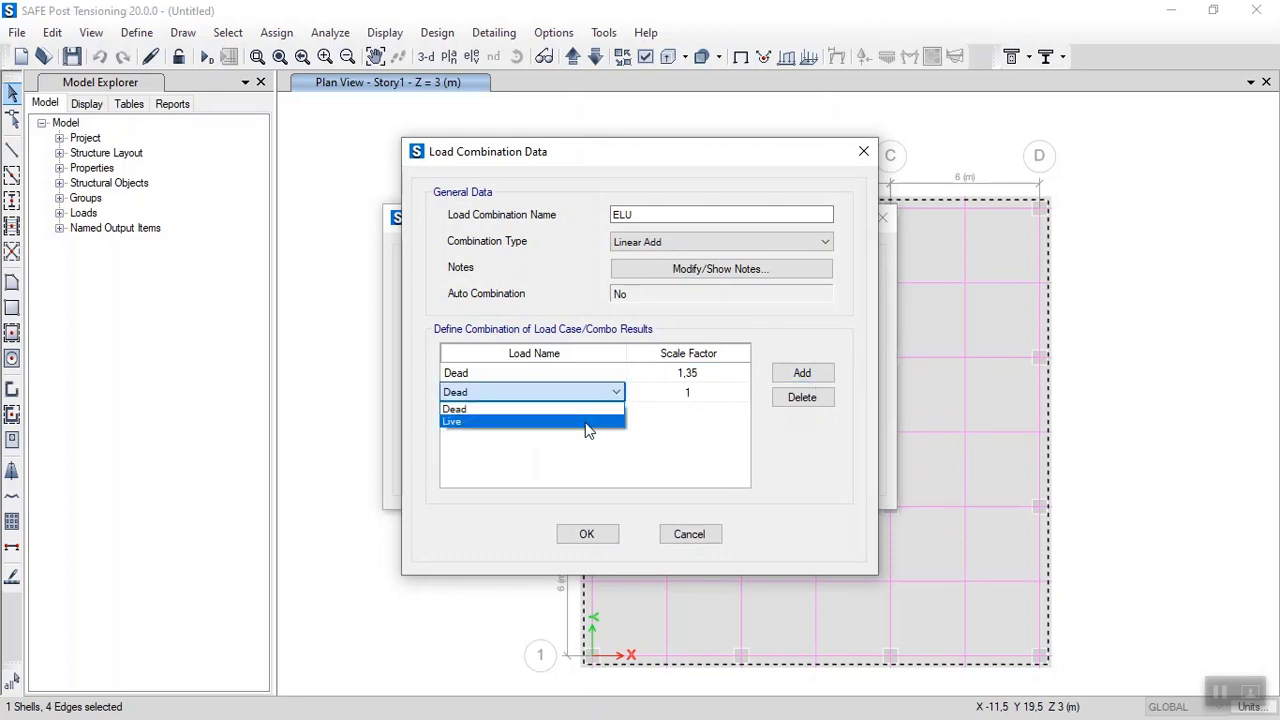
pyautogui.click(587, 424)
pyautogui.click(704, 397)
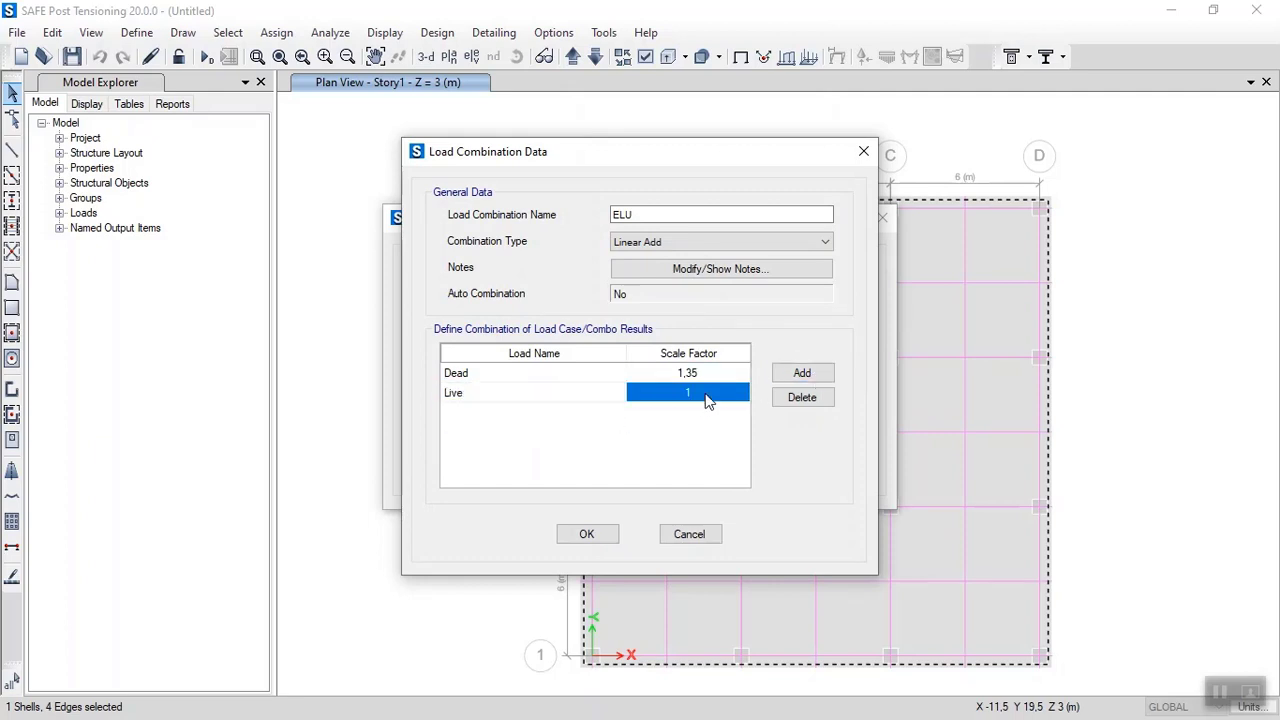
pyautogui.click(706, 395)
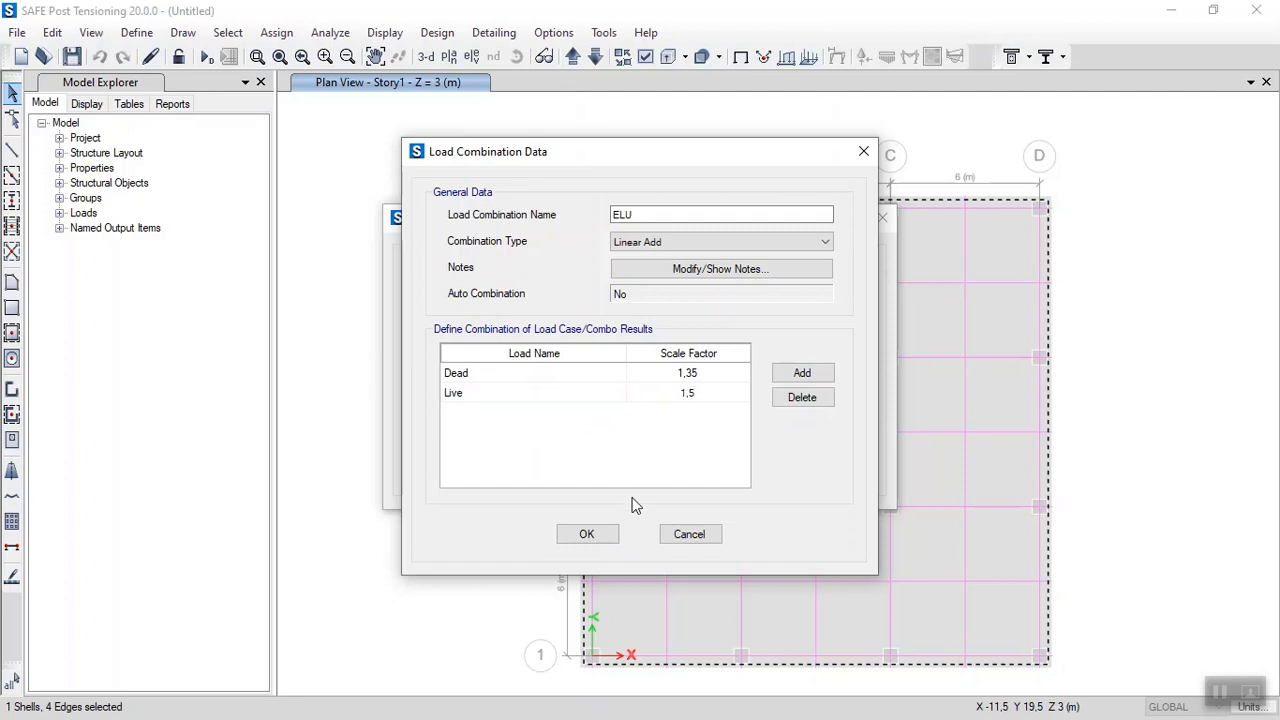
pyautogui.click(588, 534)
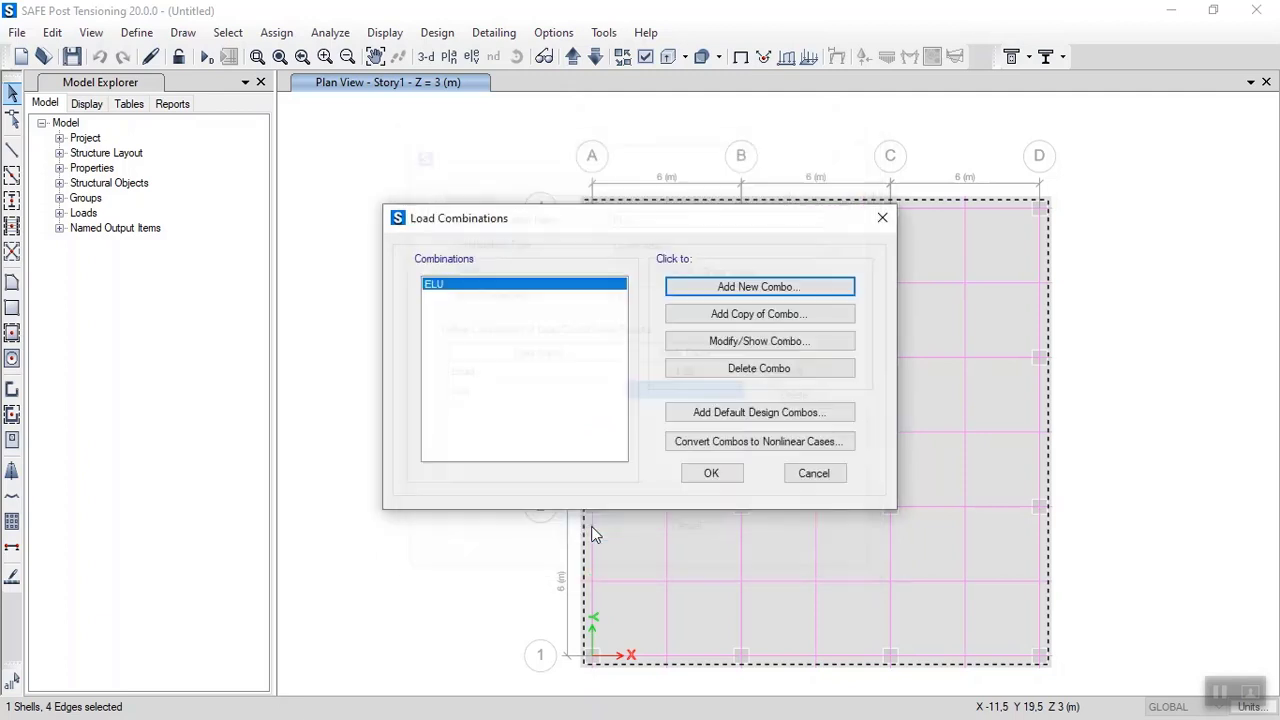
# Create a copy of the ELU combination named ELS with Dead and Live scale factors of 1, and accept the load combinations
pyautogui.click(737, 316)
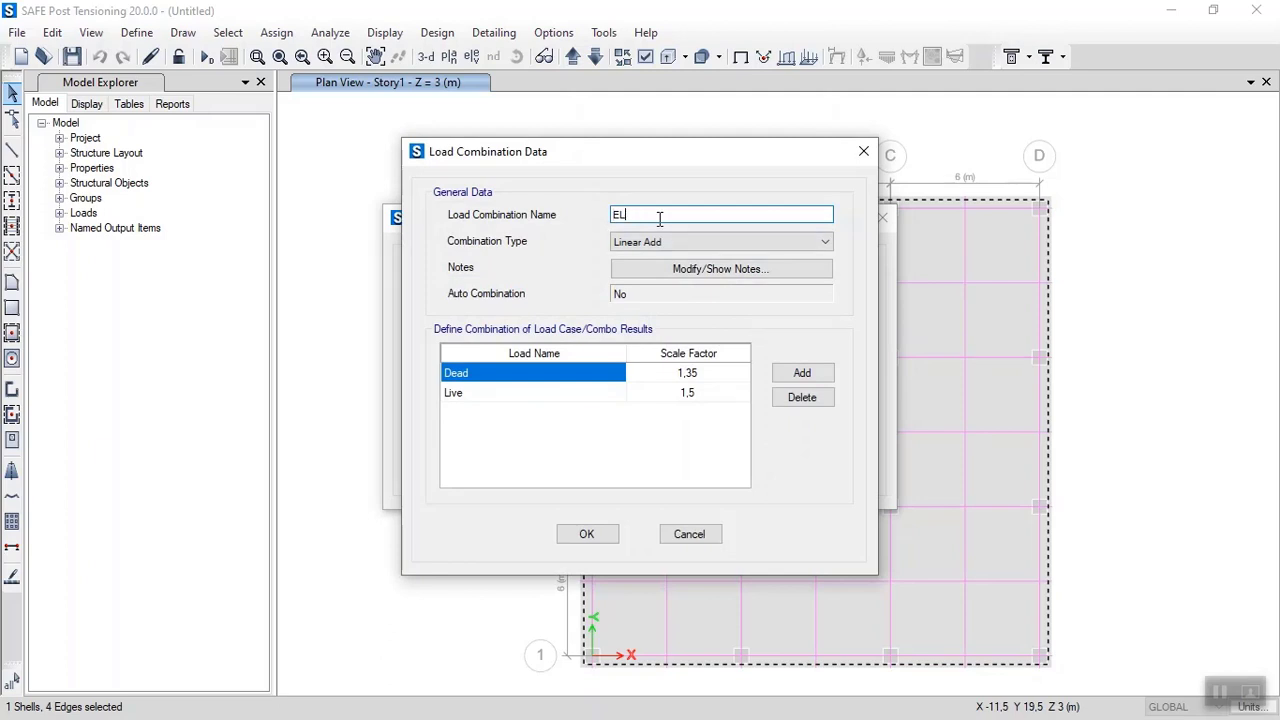
pyautogui.write('S')
pyautogui.click(686, 373)
pyautogui.click(687, 373)
pyautogui.write('1')
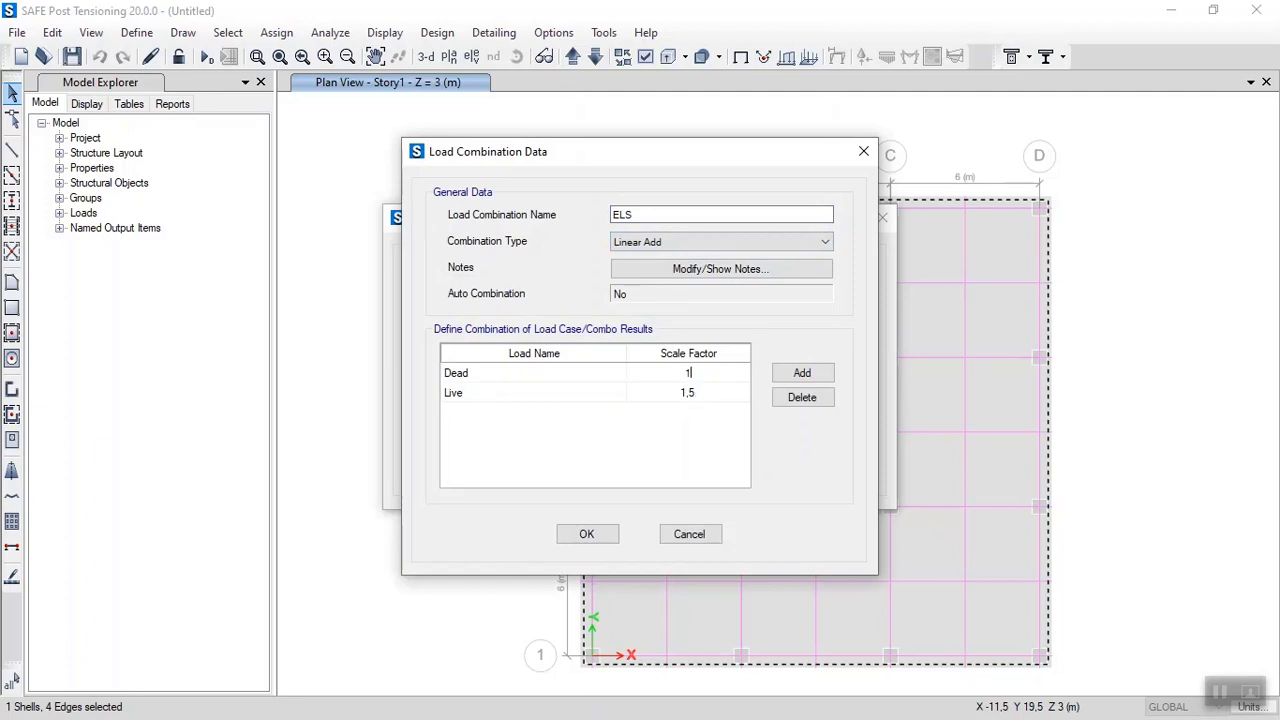
pyautogui.click(703, 394)
pyautogui.click(703, 394)
pyautogui.write('1')
pyautogui.click(586, 534)
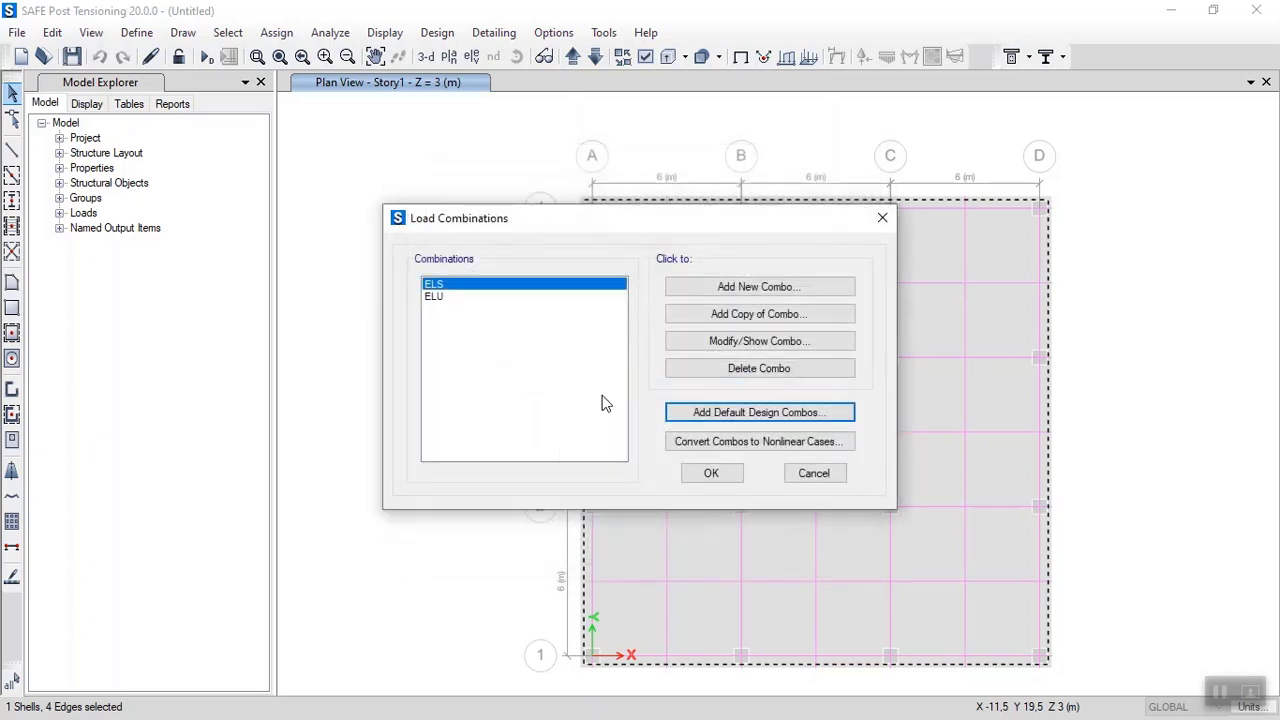
pyautogui.click(700, 476)
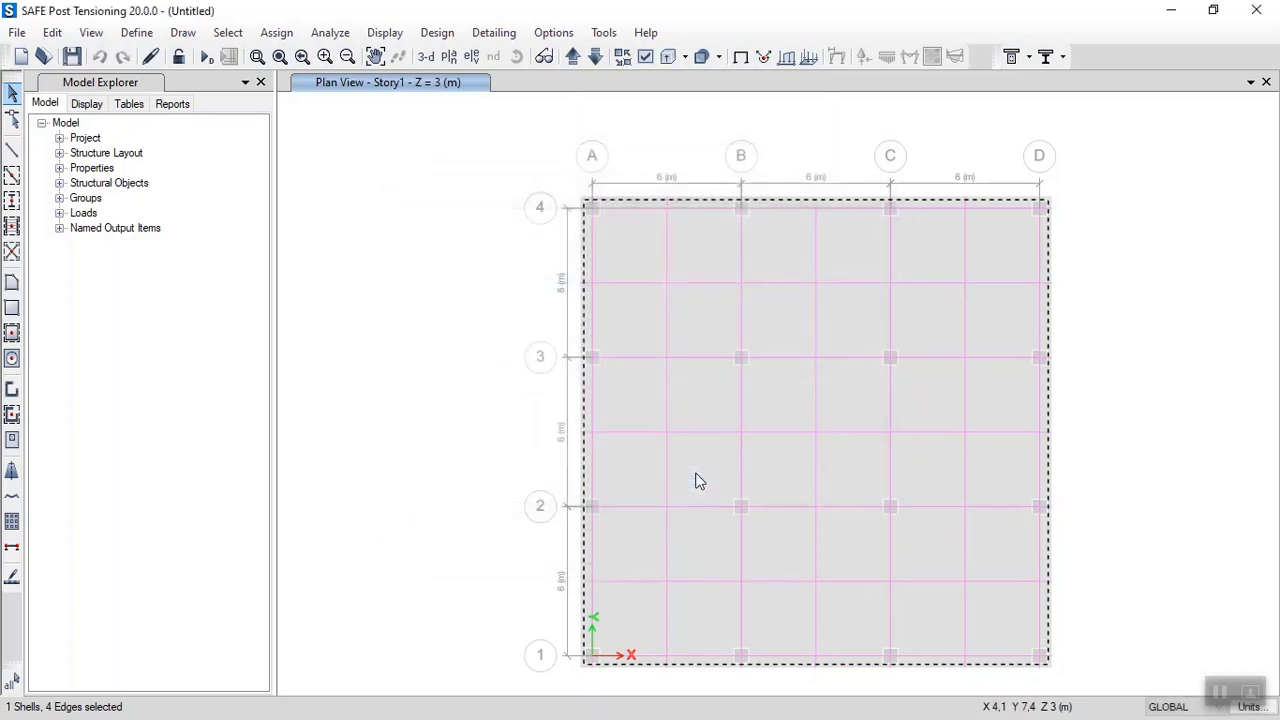
# Run the analysis, saving the model file as MAT FOUNDATION
pyautogui.click(211, 63)
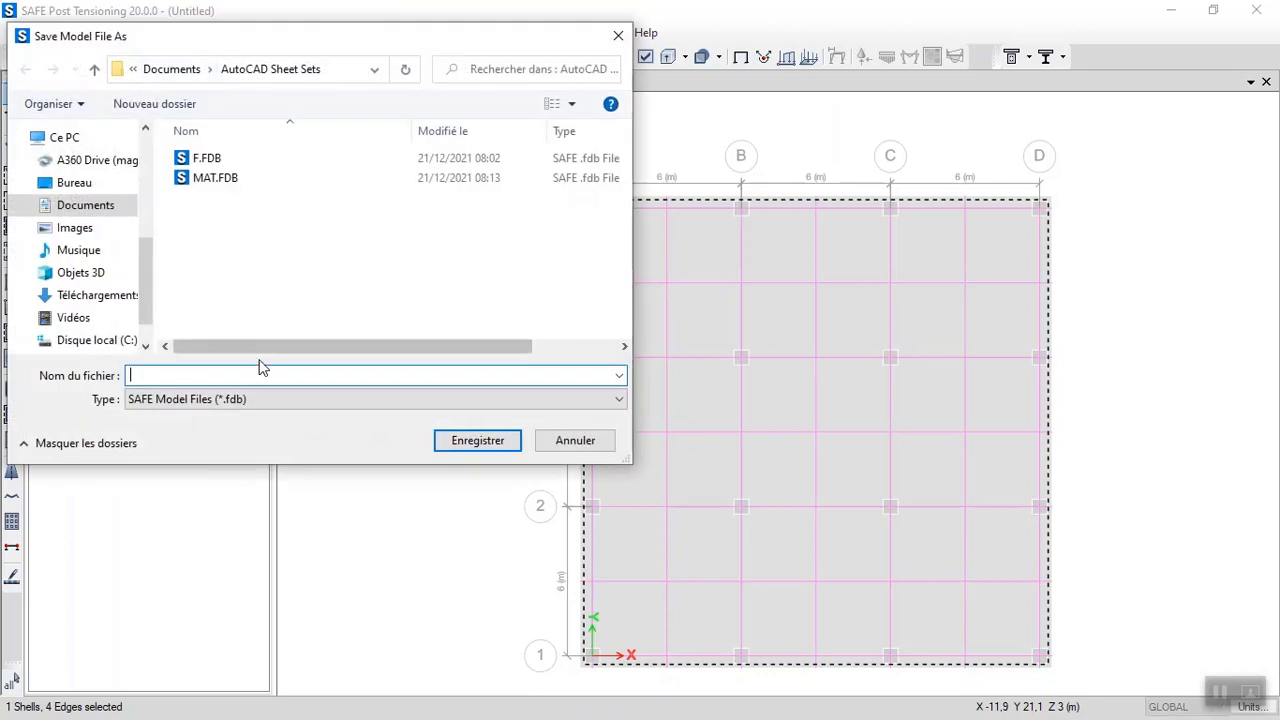
pyautogui.write('MA')
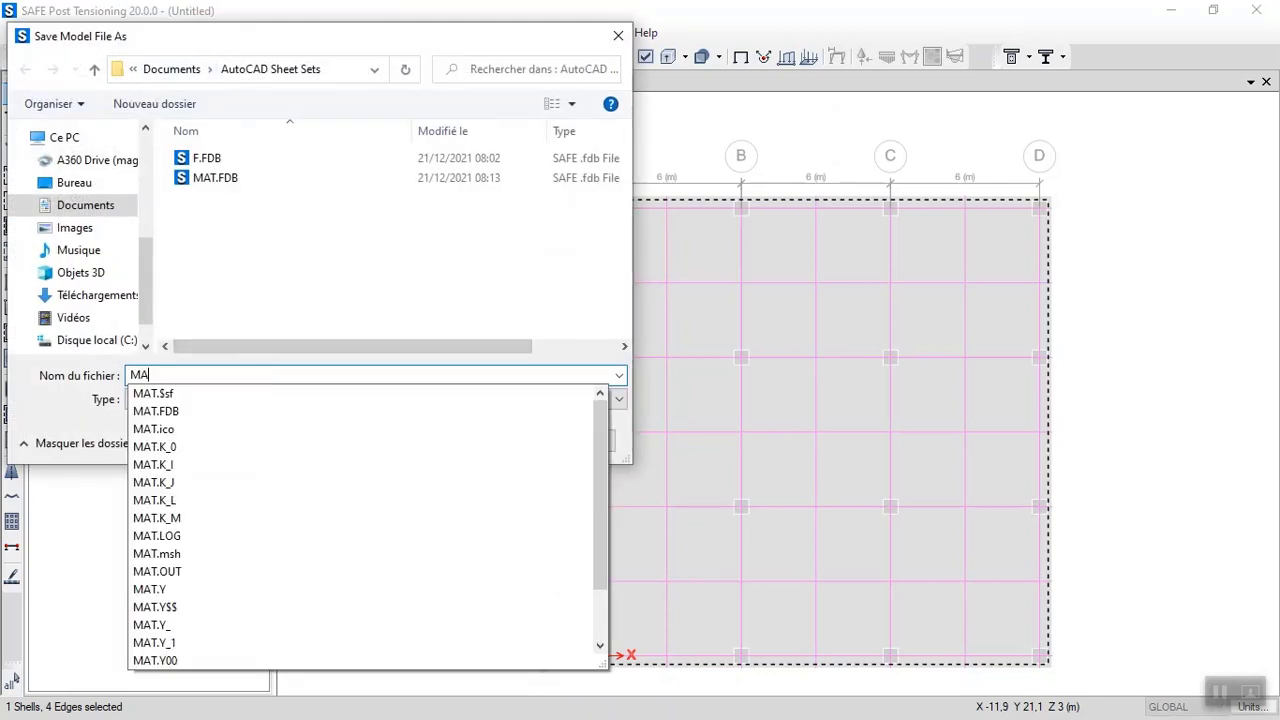
pyautogui.write('T FOUNDATION')
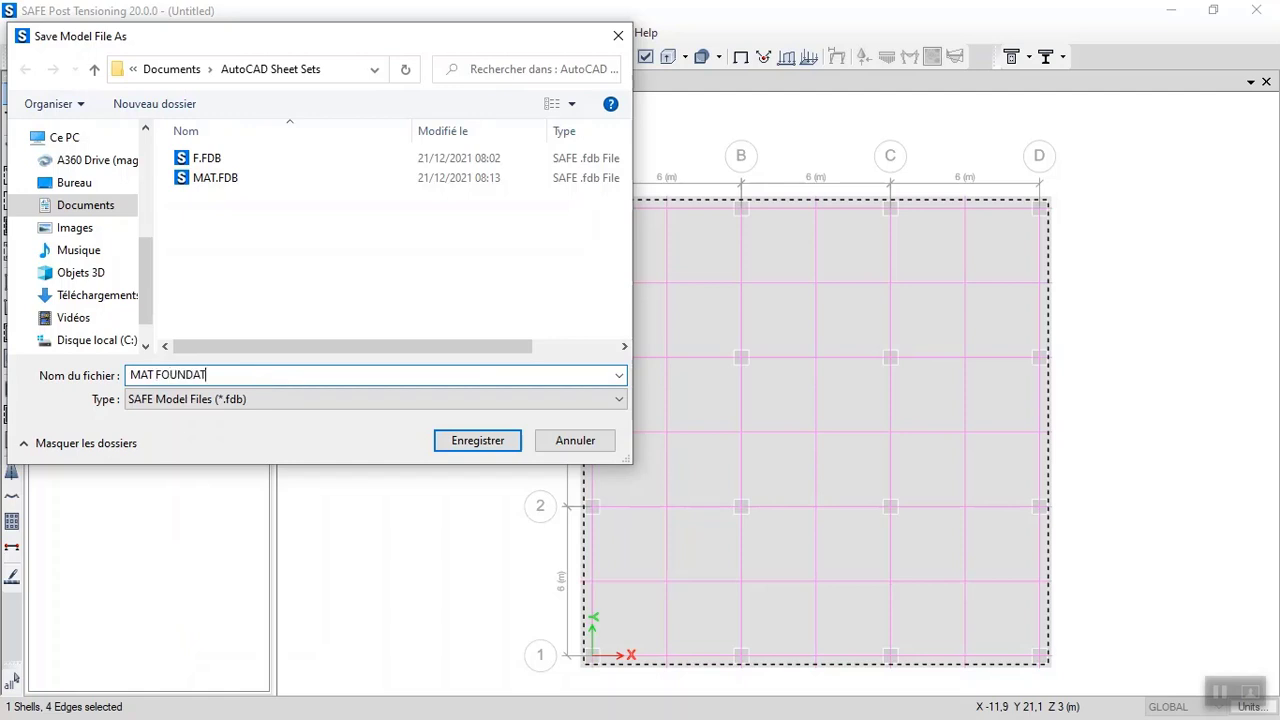
pyautogui.click(449, 447)
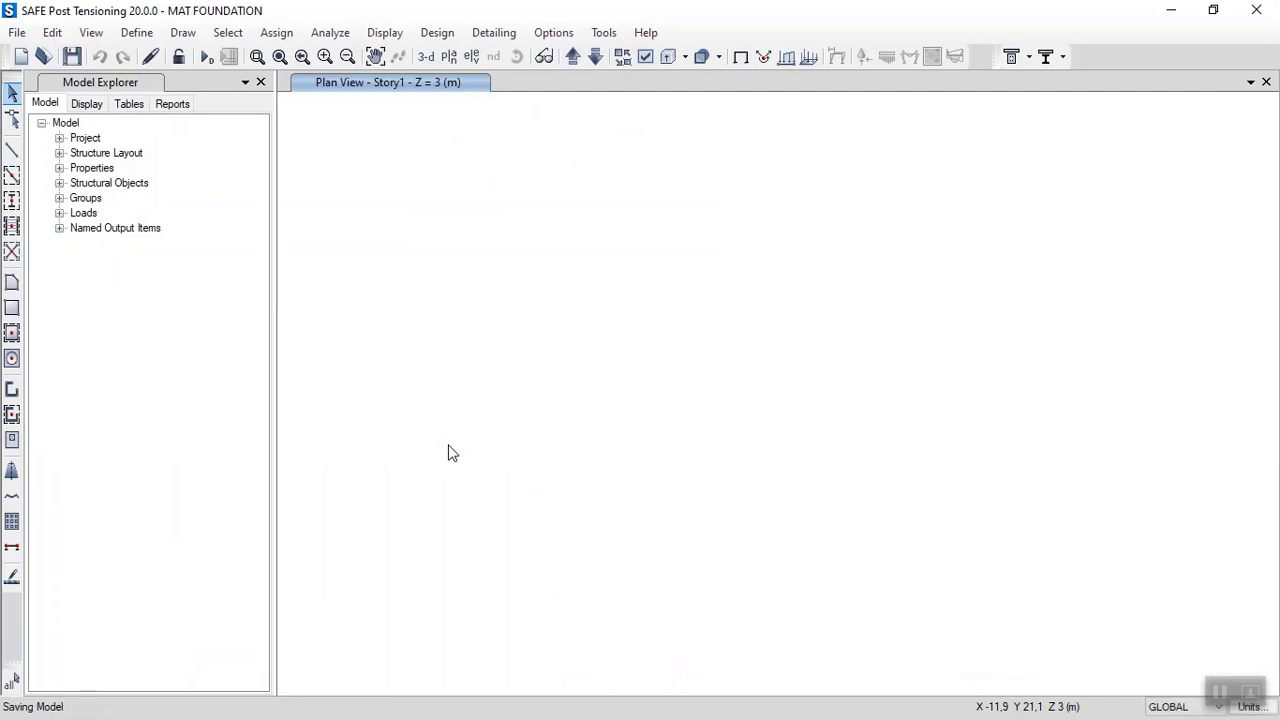
pyautogui.press('F5')
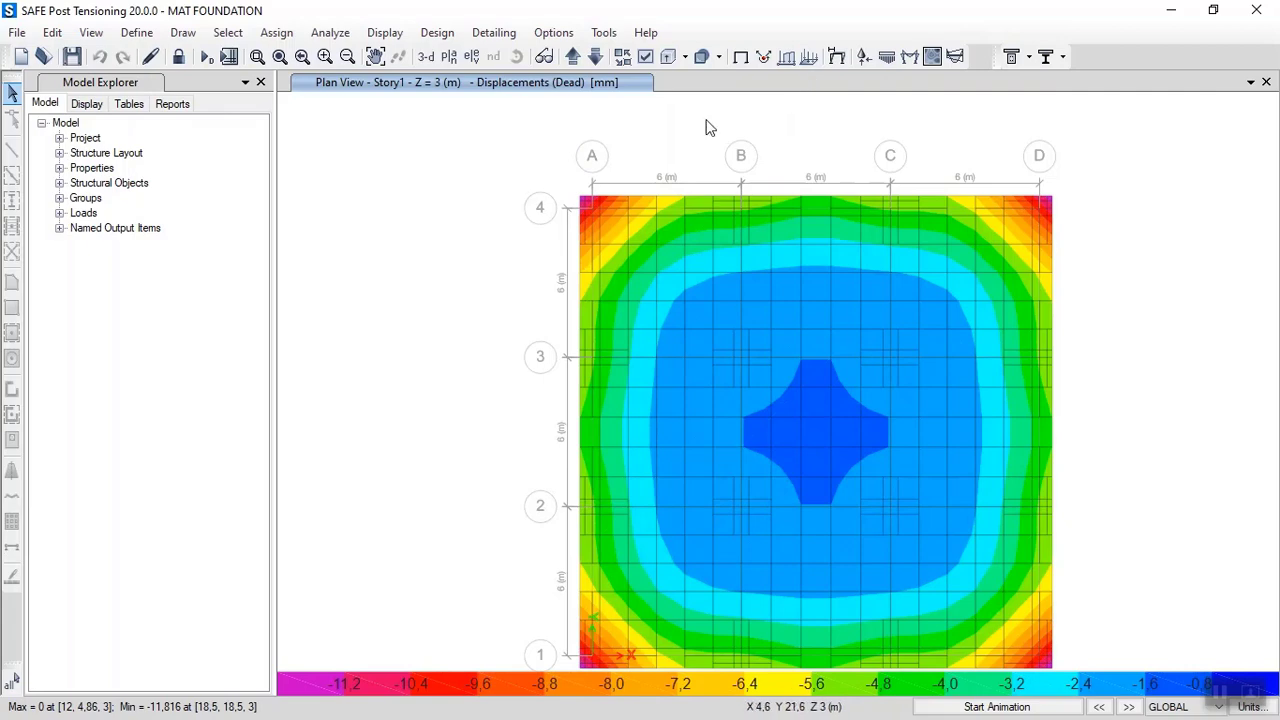
# Display the Layer A strip moment diagrams for combination DConS1 with values shown, and inspect the moments along the strips
pyautogui.click(955, 58)
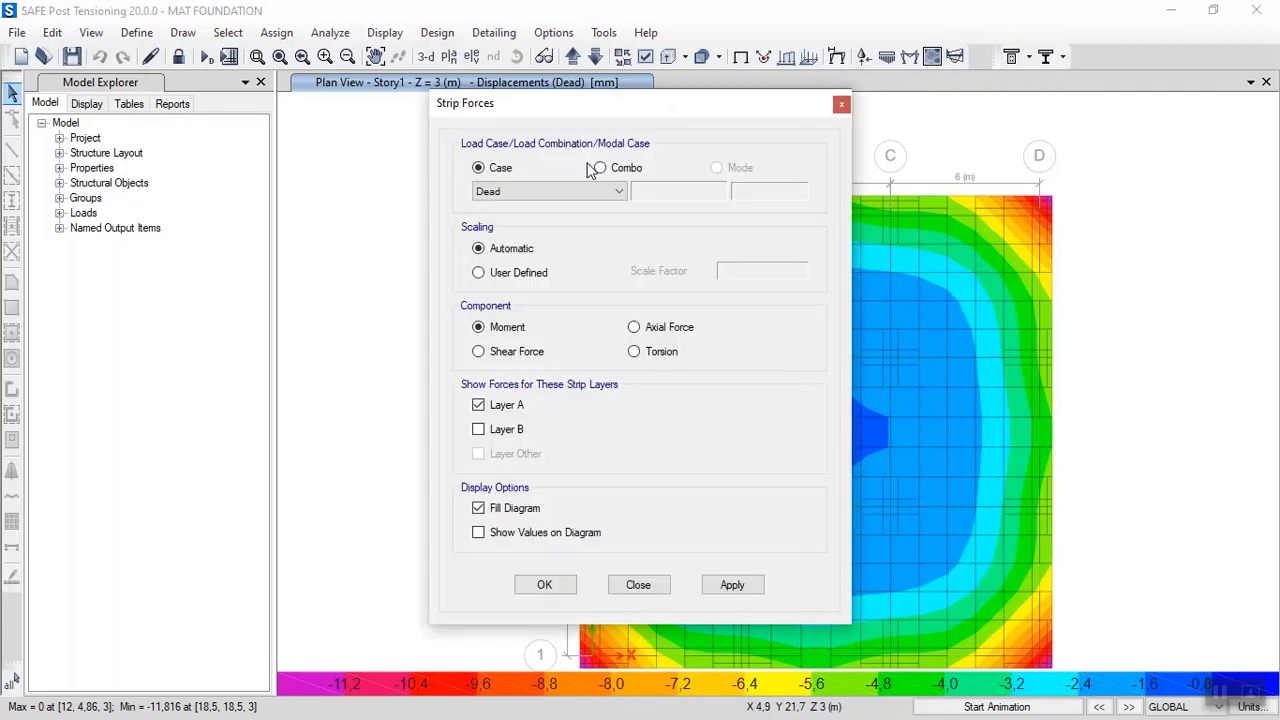
pyautogui.click(599, 168)
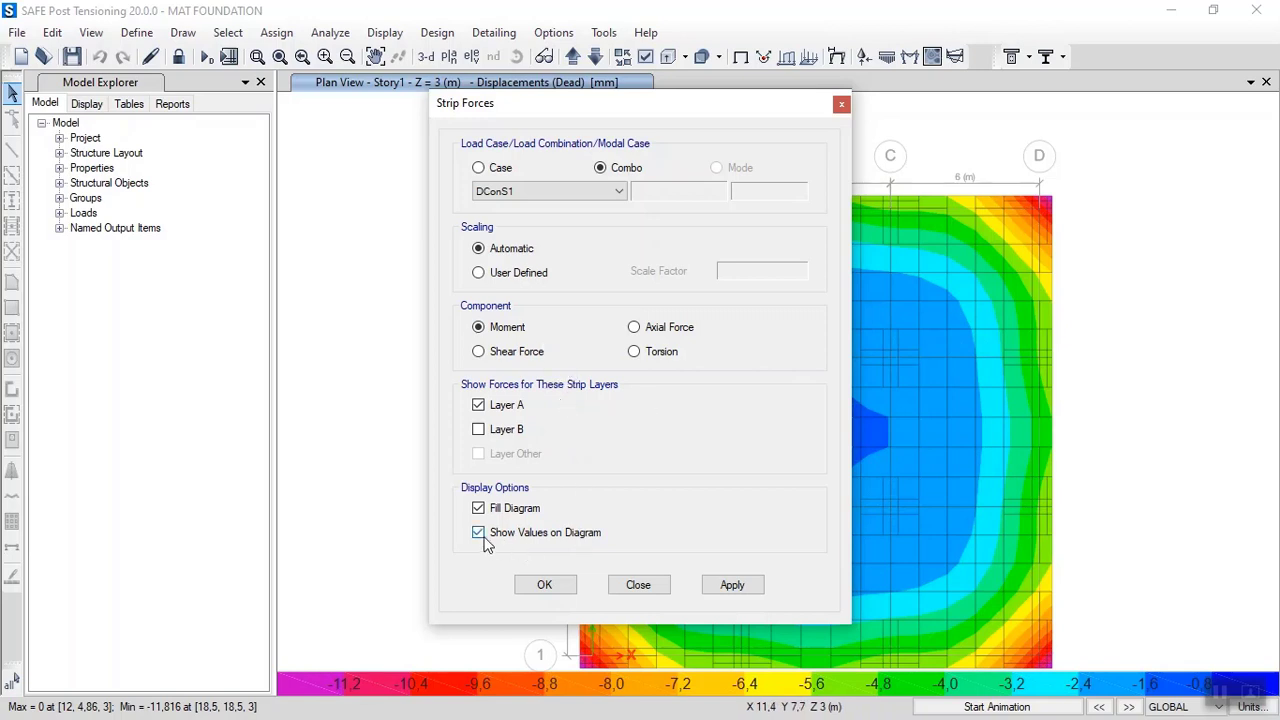
pyautogui.click(533, 588)
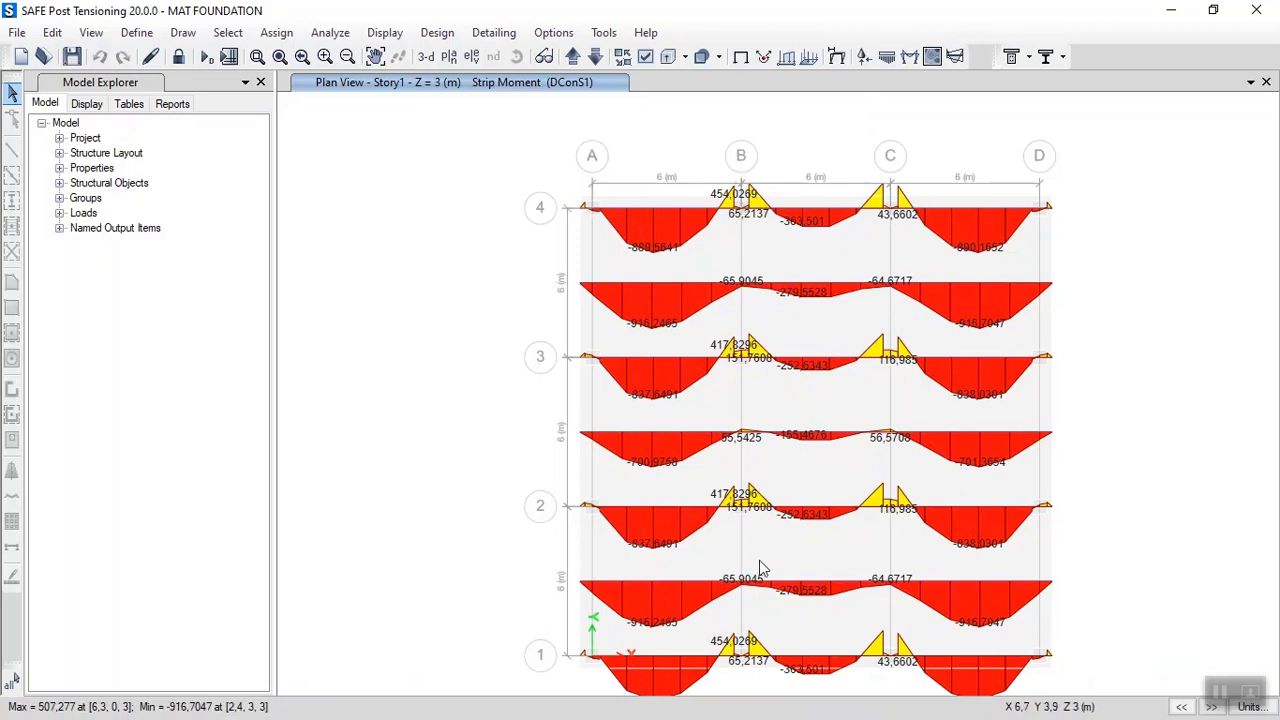
pyautogui.moveTo(808, 369)
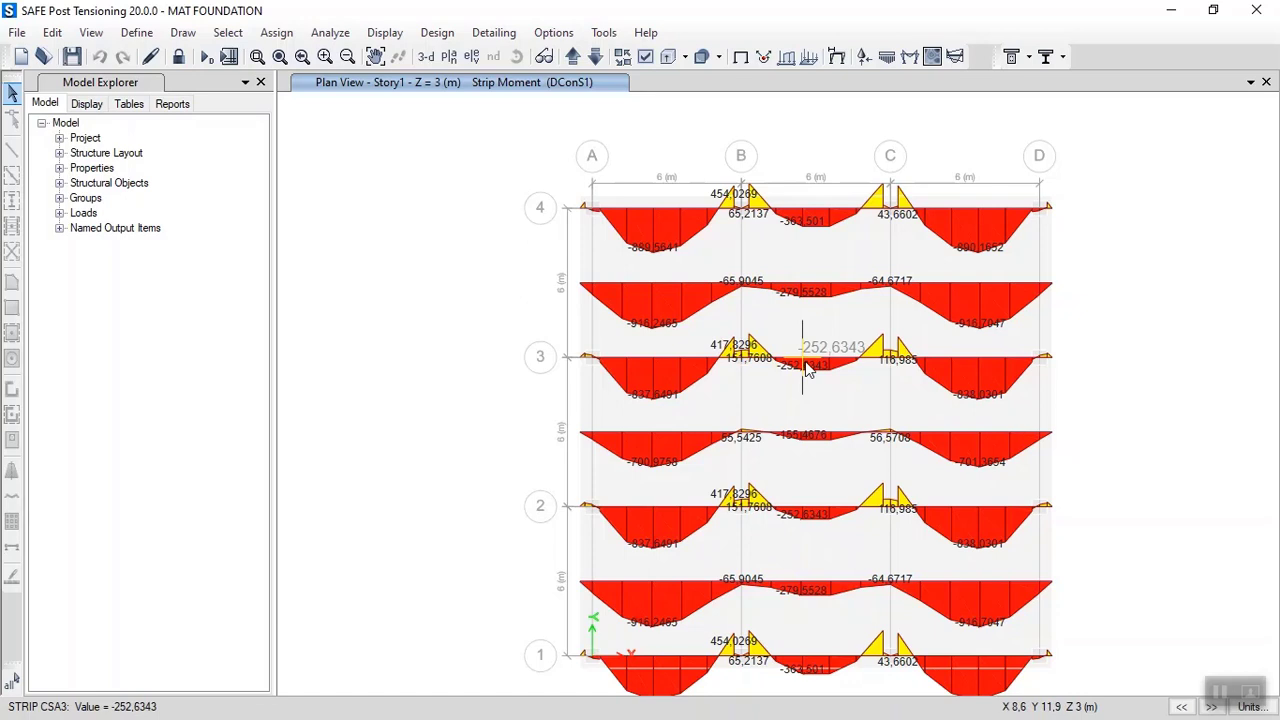
pyautogui.moveTo(615, 291)
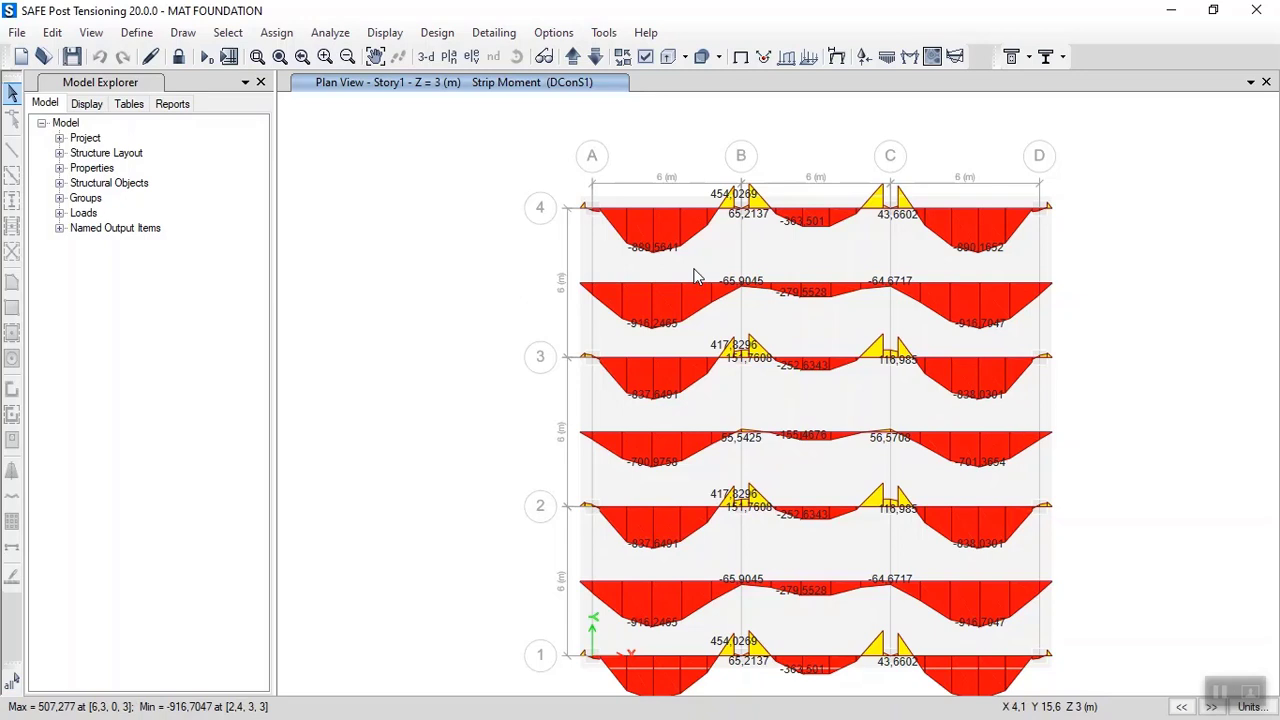
# Switch the strip moment display for DConS1 from Layer A to Layer B
pyautogui.click(957, 57)
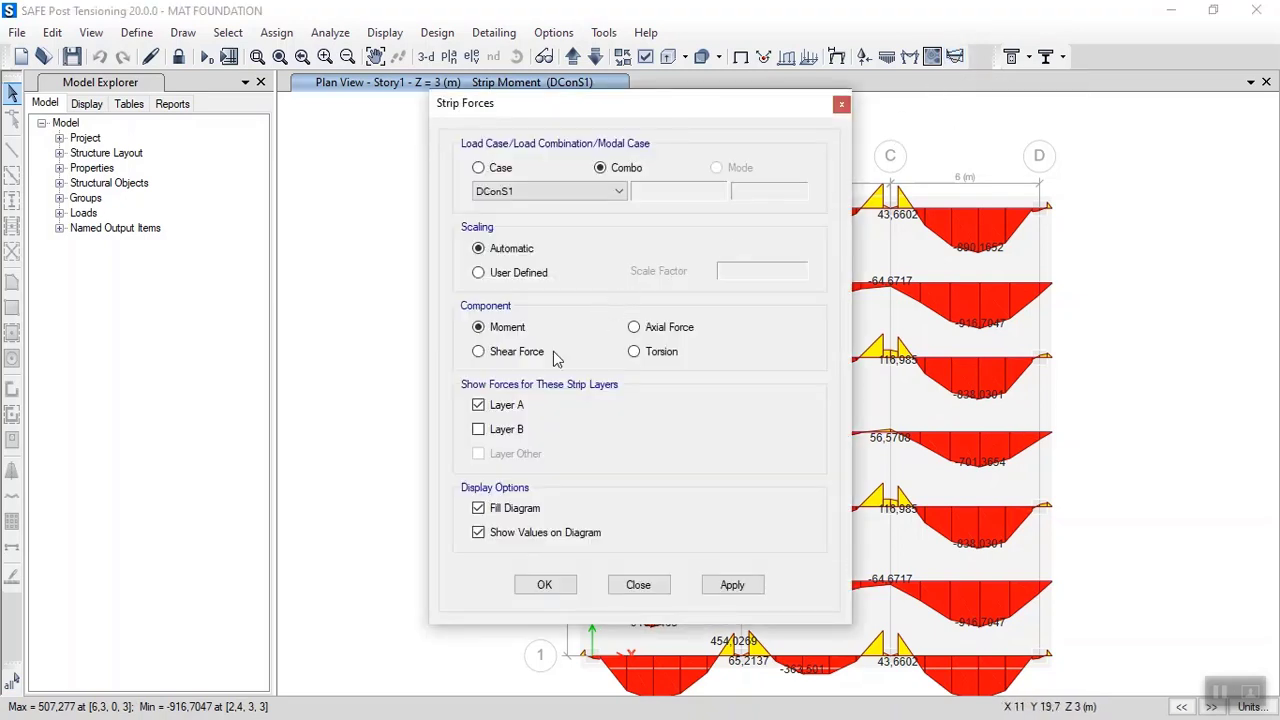
pyautogui.click(478, 429)
pyautogui.click(478, 405)
pyautogui.click(545, 585)
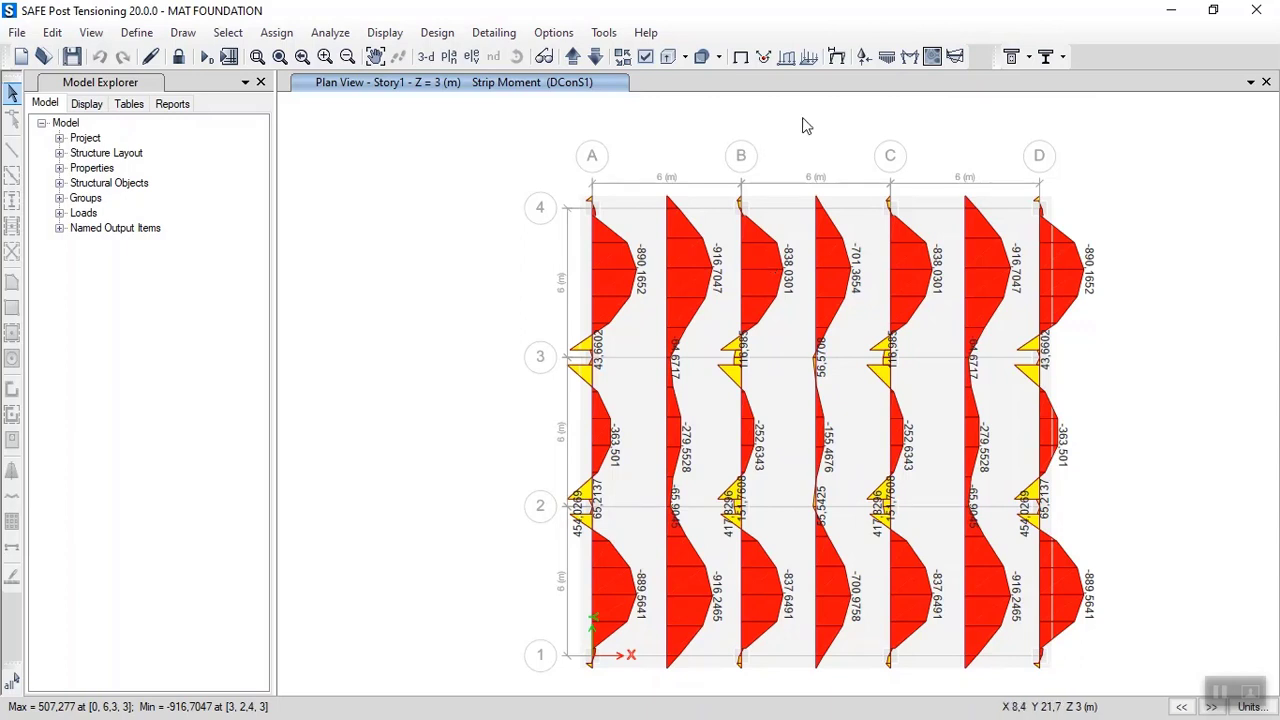
# Add the ELS and ELU combinations to the design combinations for concrete slab/beam design
pyautogui.click(440, 33)
pyautogui.moveTo(467, 56)
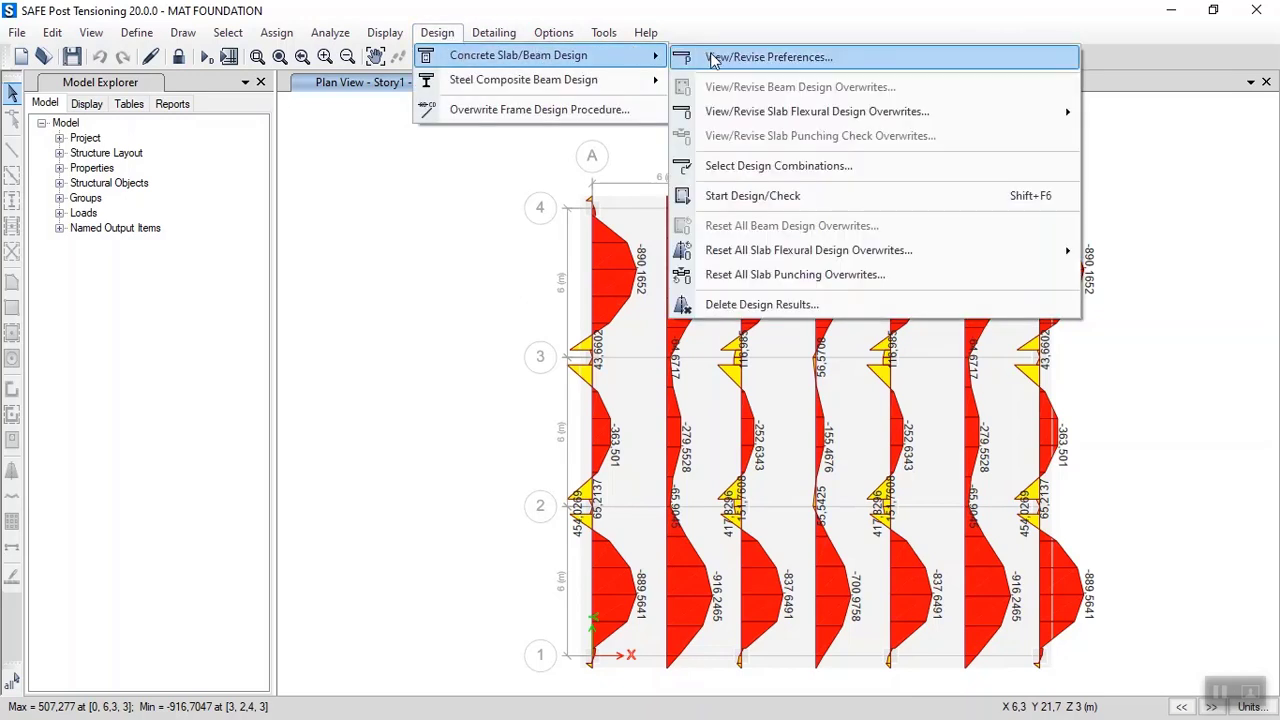
pyautogui.click(730, 166)
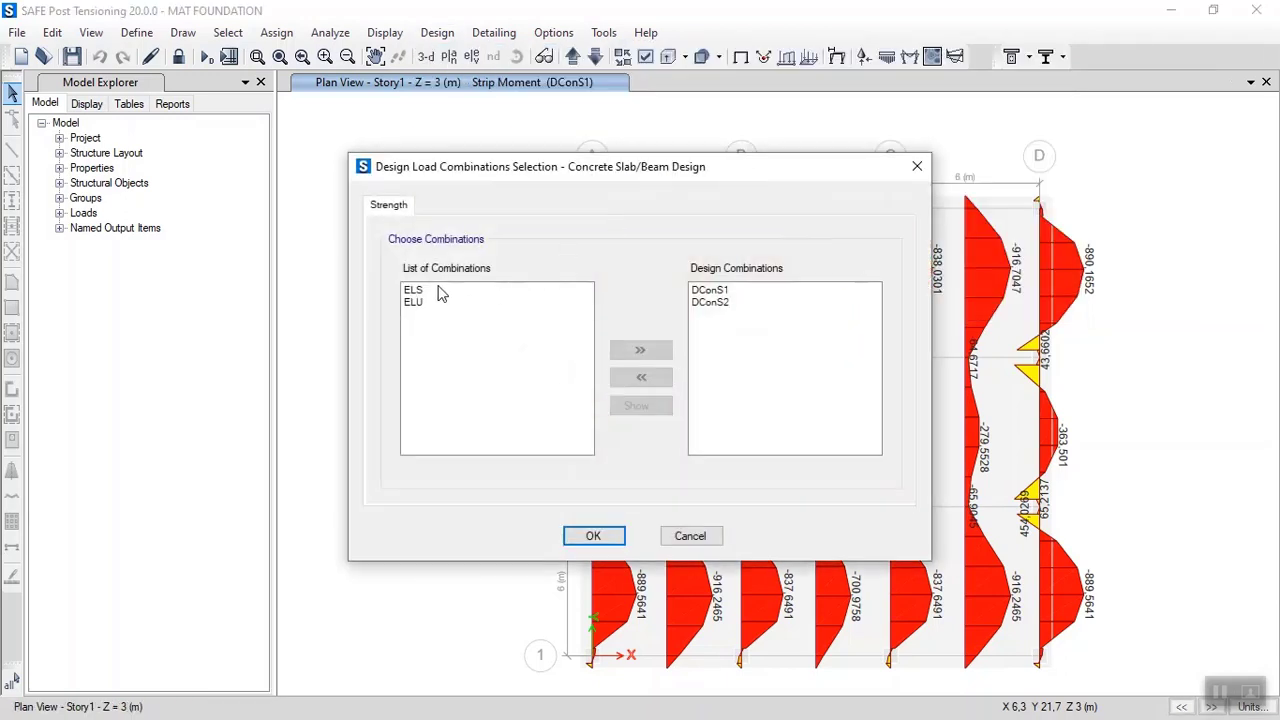
pyautogui.click(413, 290)
pyautogui.click(640, 349)
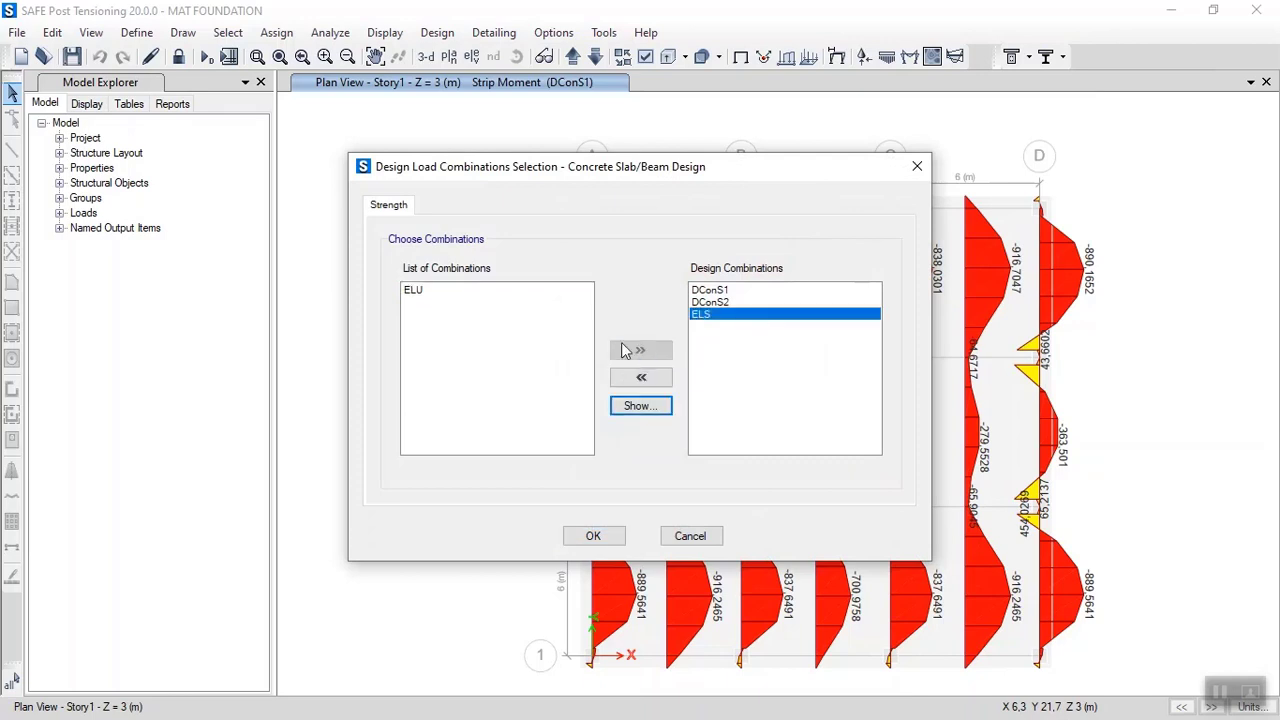
pyautogui.click(426, 291)
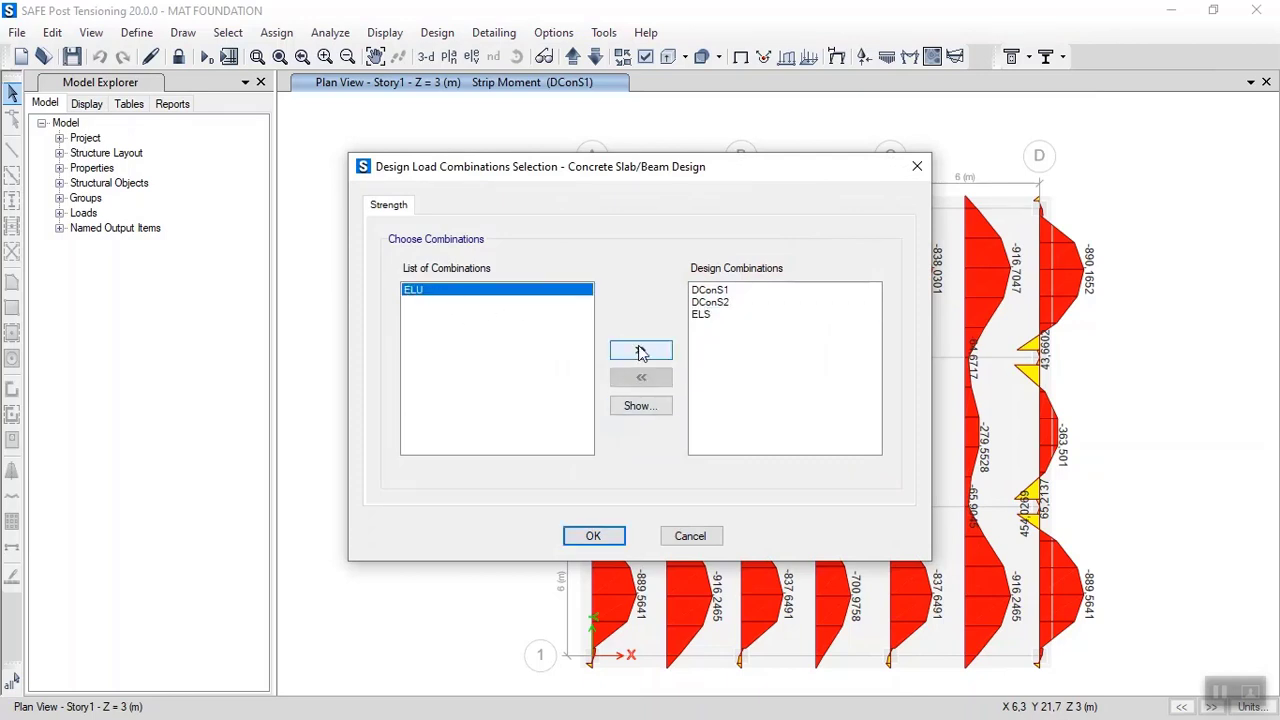
pyautogui.click(640, 350)
# Remove DConS1 and DConS2 from the design combinations and accept the selection
pyautogui.click(706, 293)
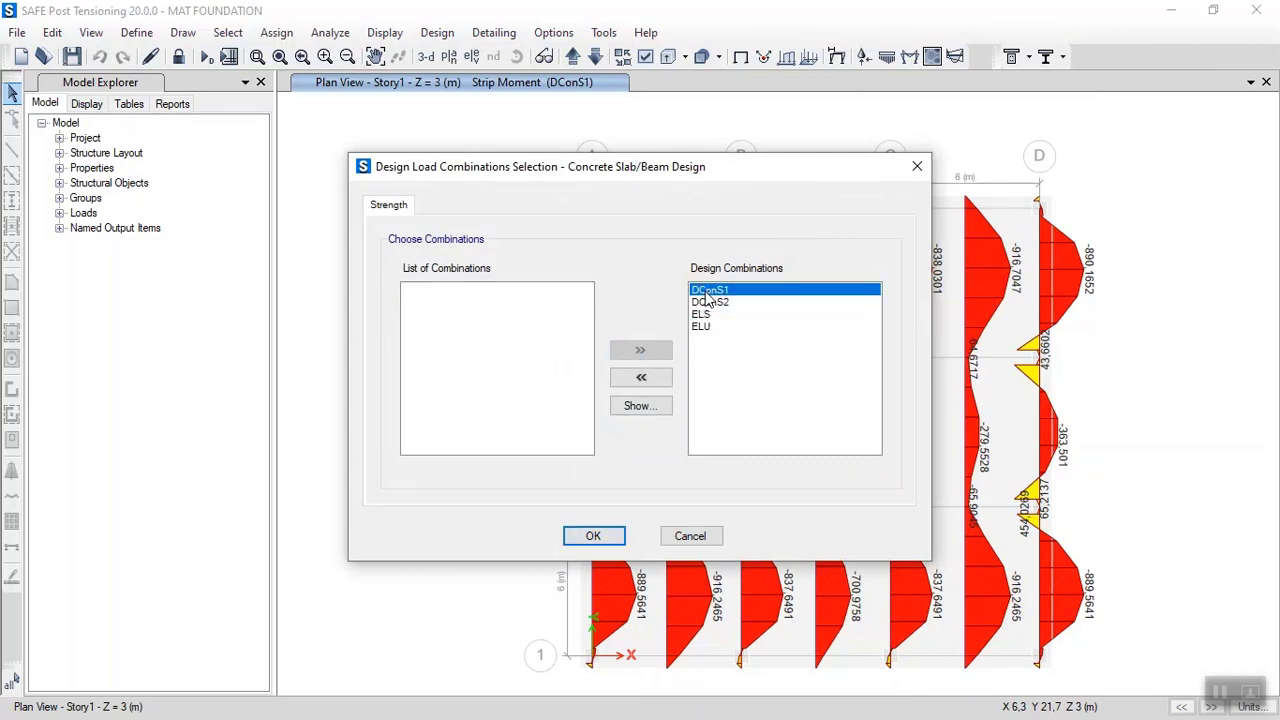
pyautogui.click(655, 378)
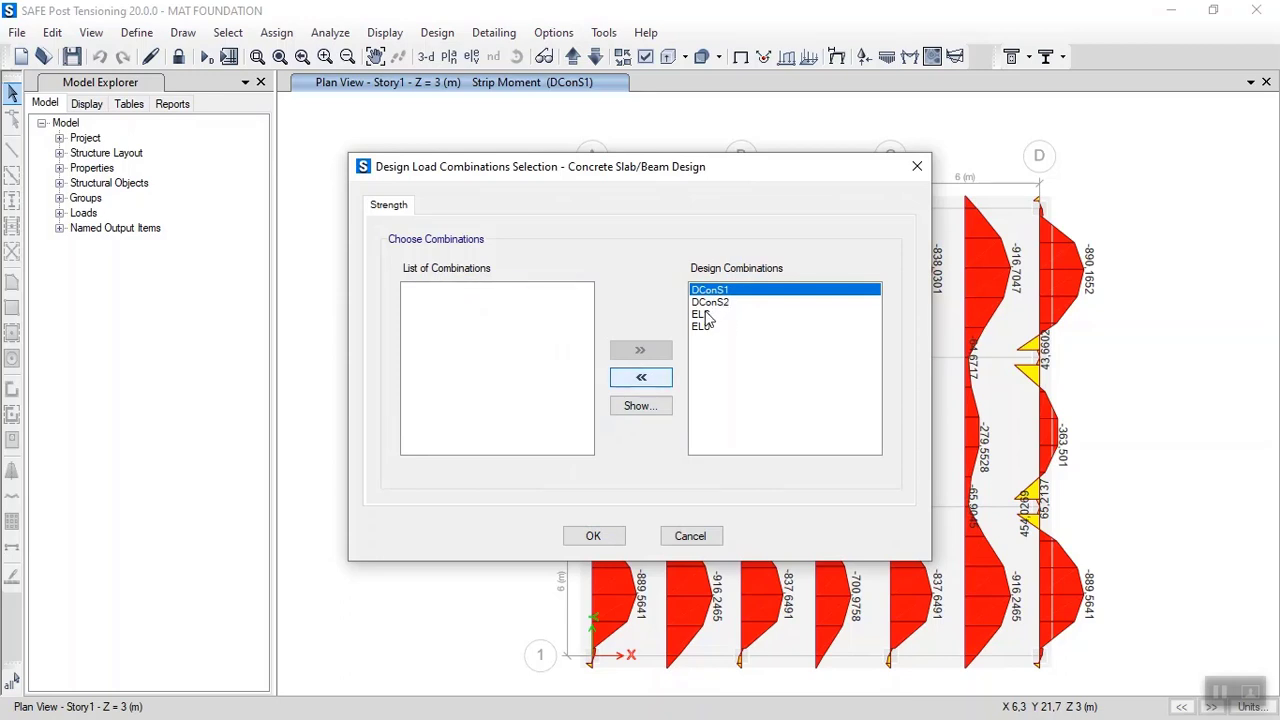
pyautogui.click(657, 376)
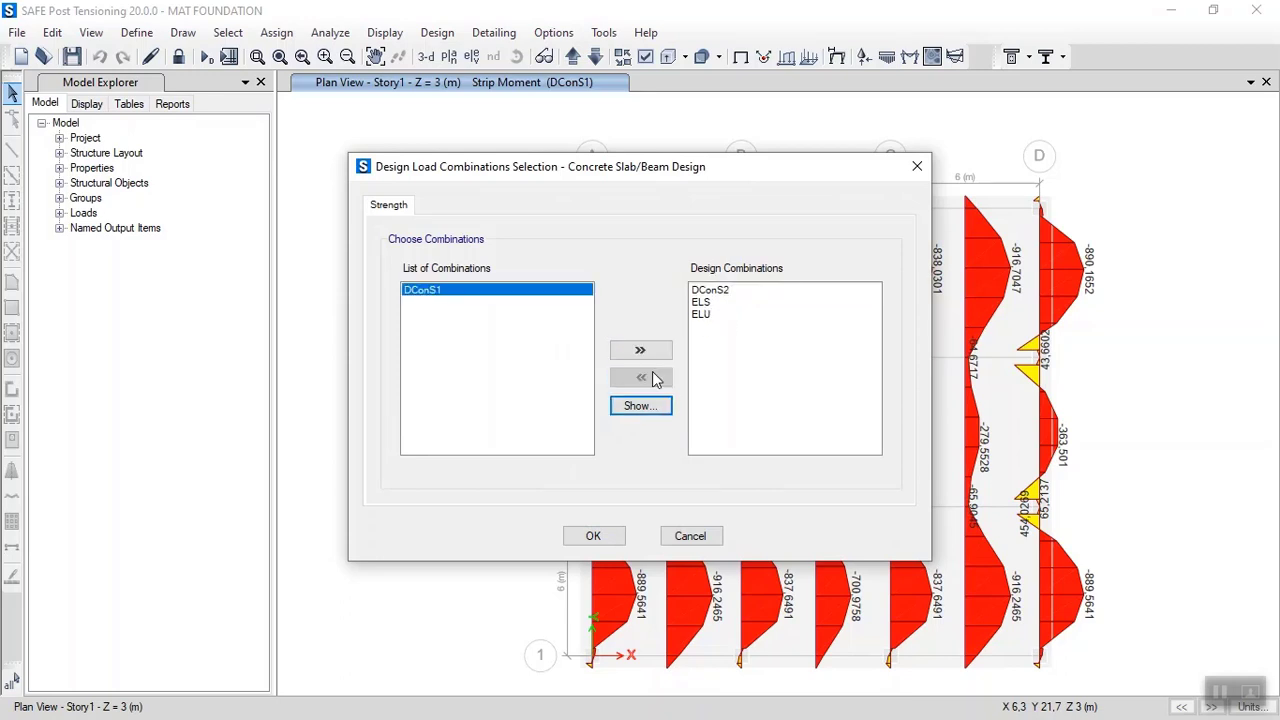
pyautogui.click(706, 292)
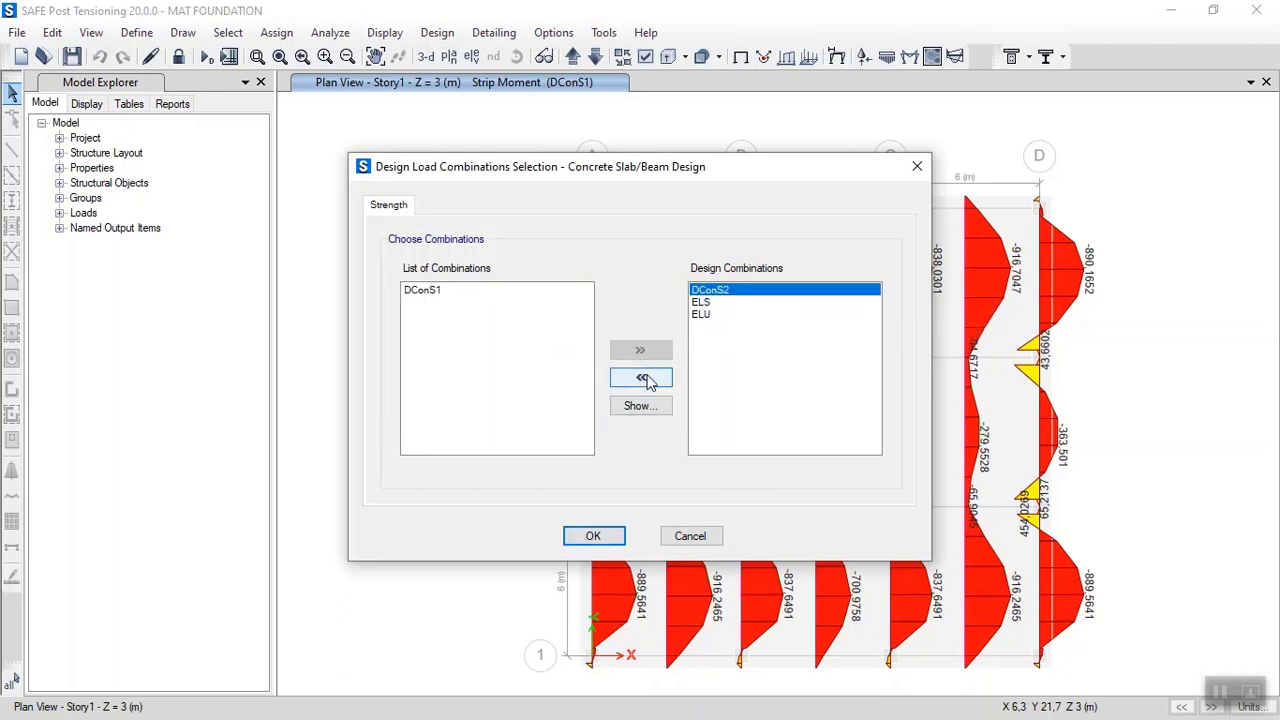
pyautogui.click(647, 380)
pyautogui.click(597, 538)
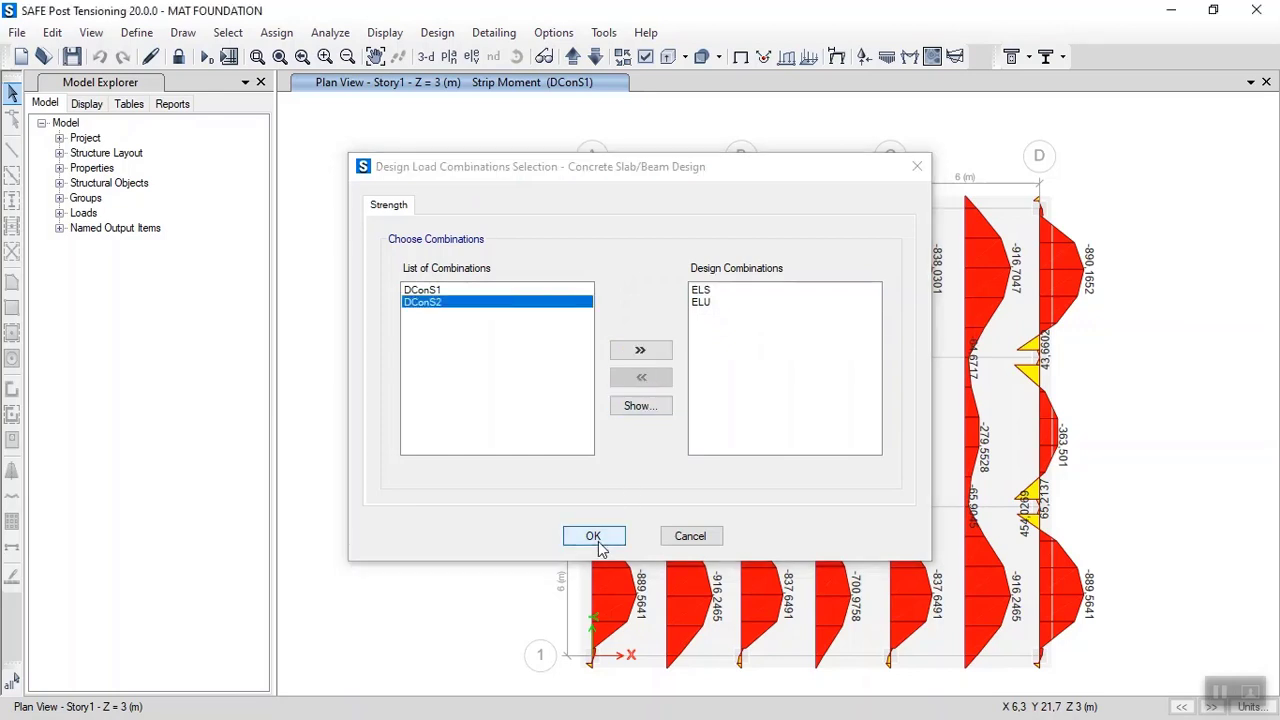
# Set the minimum clear cover for slabs to 30 mm at top and bottom in the concrete design preferences
pyautogui.click(452, 37)
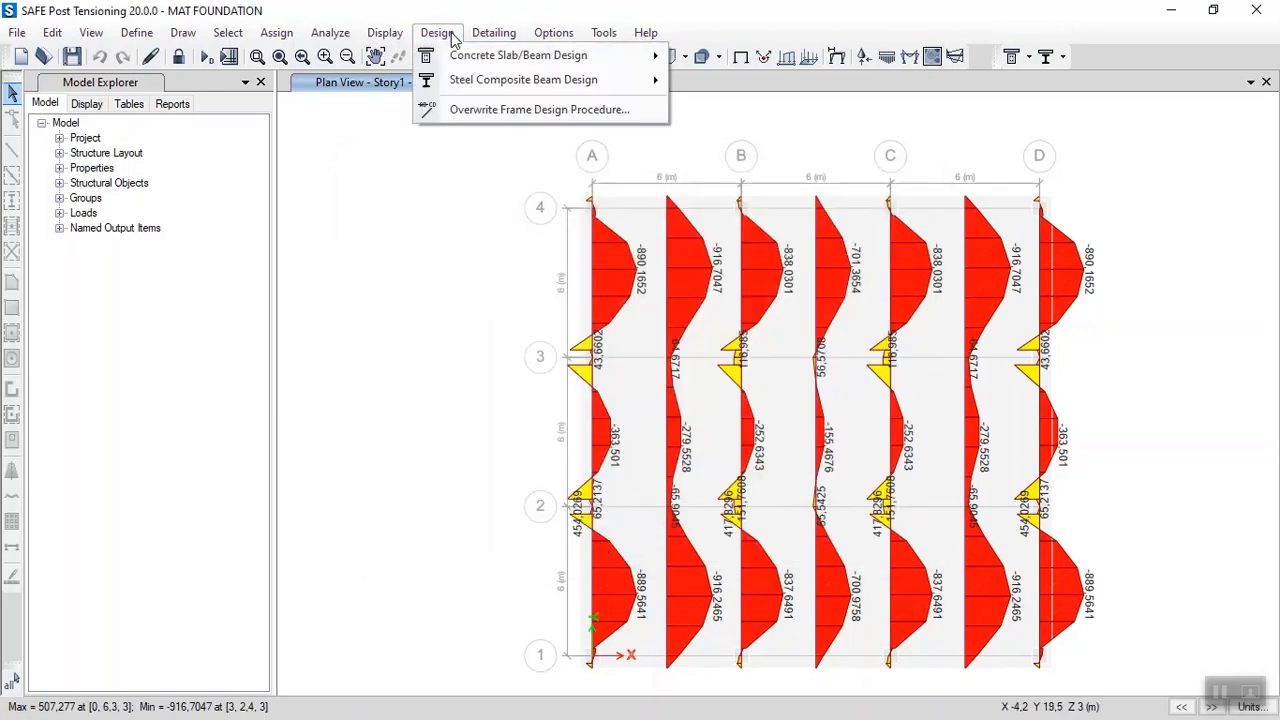
pyautogui.moveTo(468, 57)
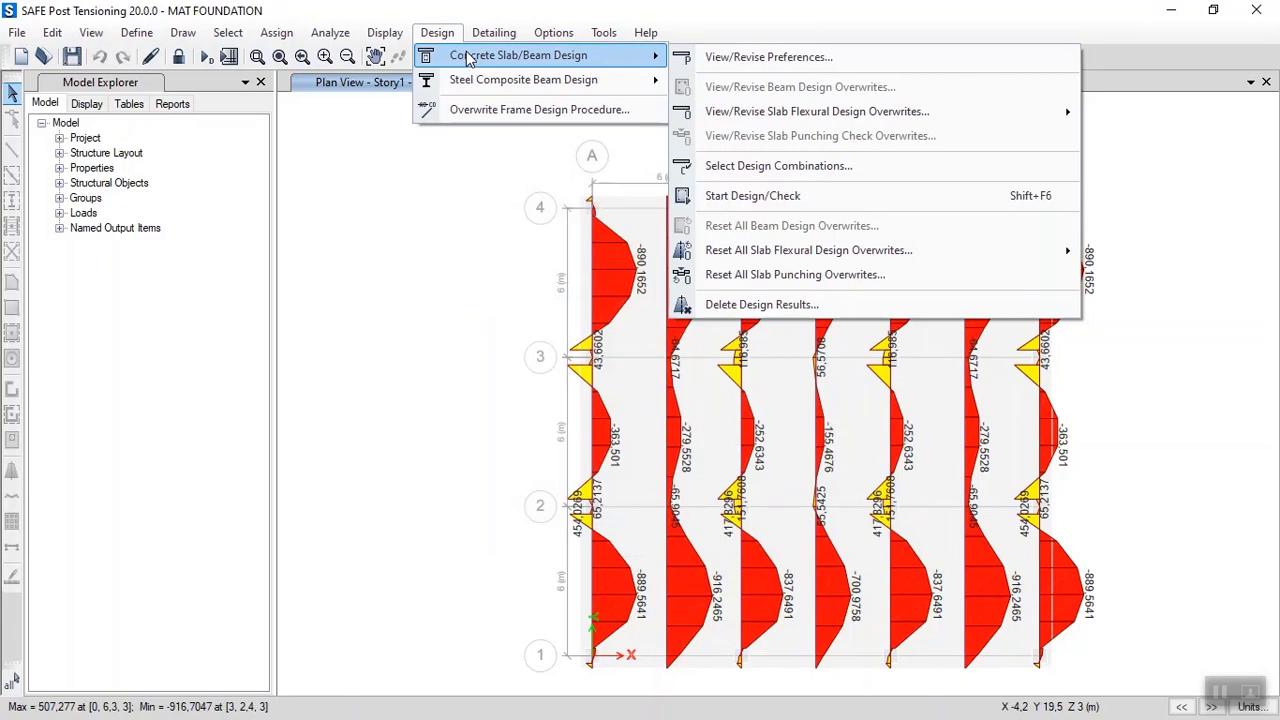
pyautogui.click(770, 57)
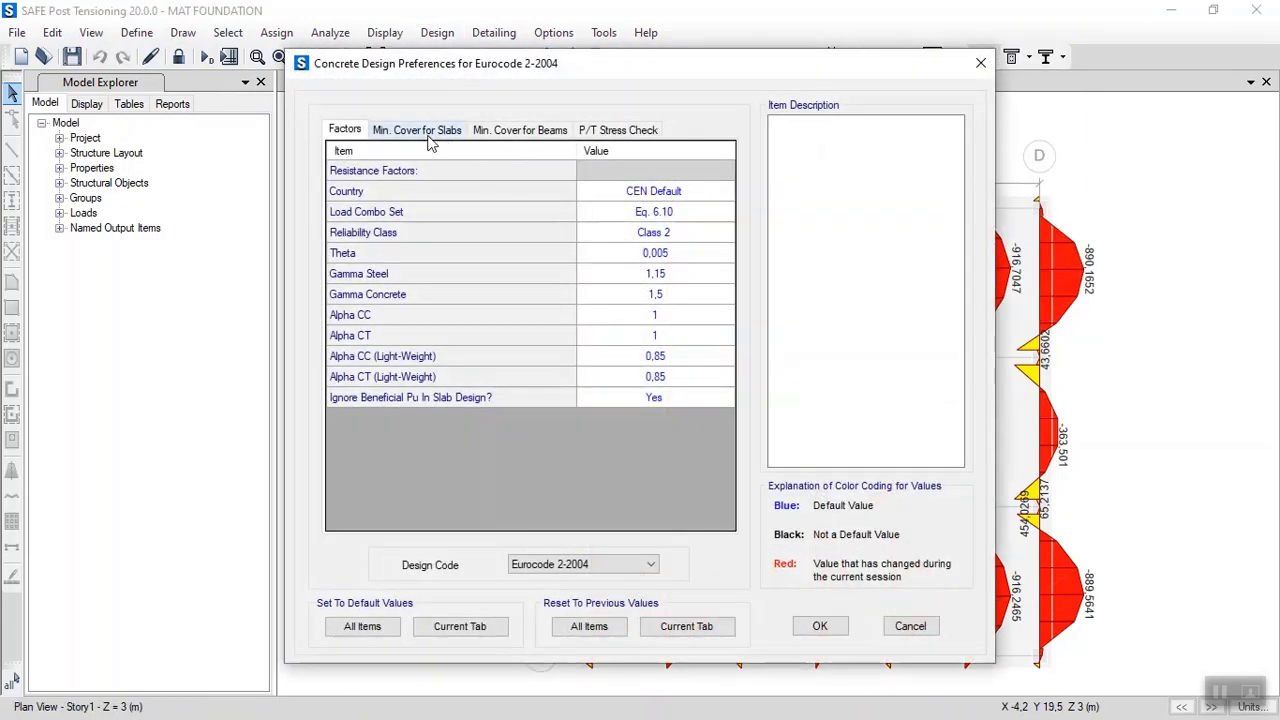
pyautogui.click(430, 132)
pyautogui.click(660, 195)
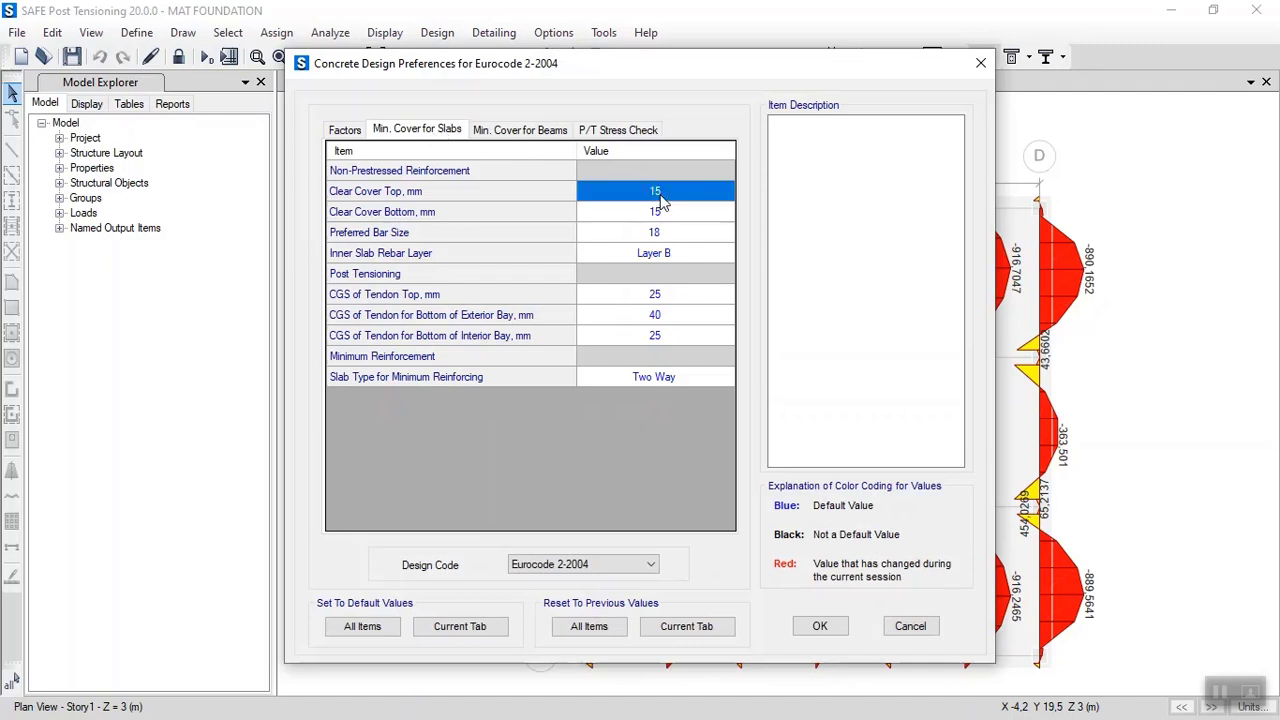
pyautogui.click(660, 193)
pyautogui.write('30')
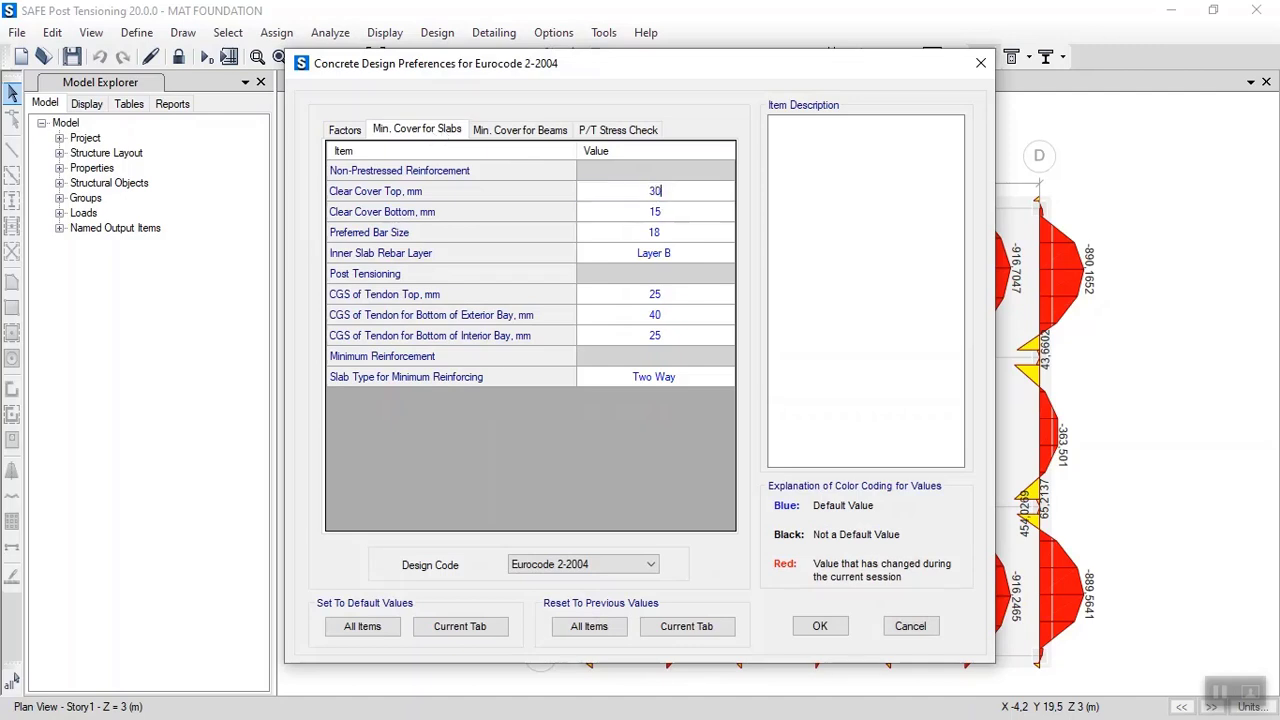
pyautogui.doubleClick(660, 210)
pyautogui.write('30')
pyautogui.click(818, 627)
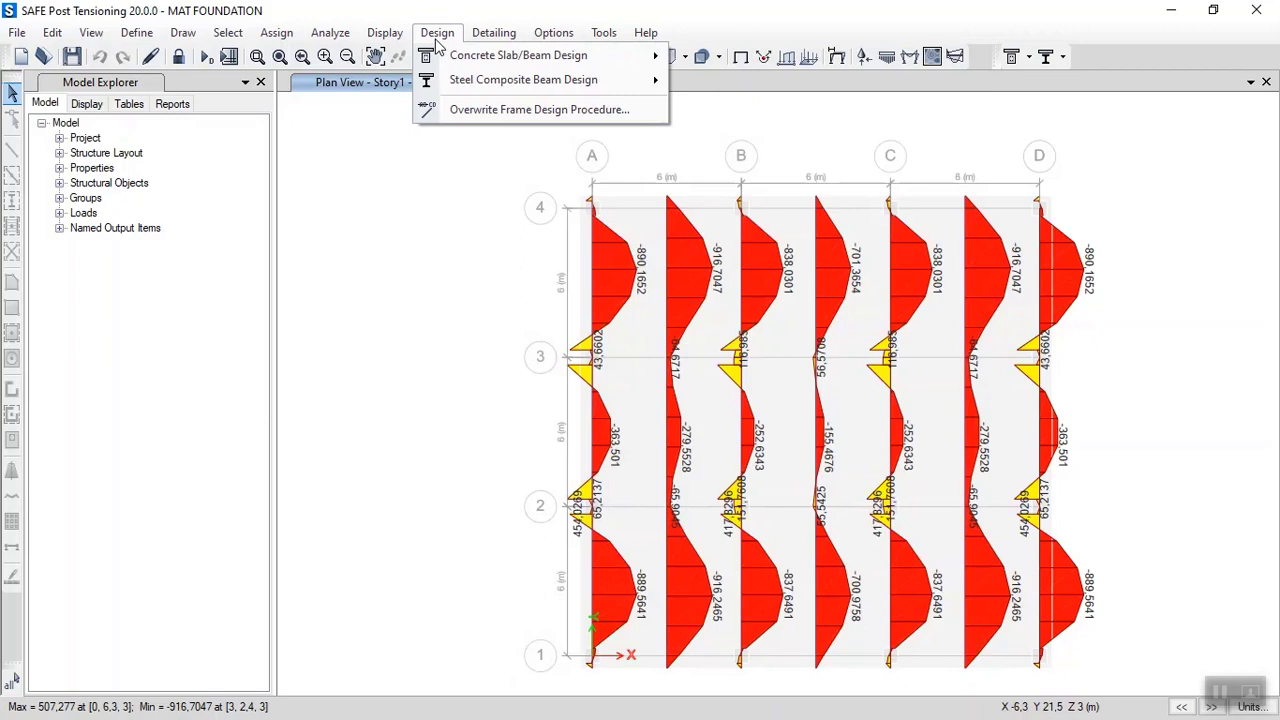
# Set the bar development method for the mat to Euro in the slab/mat/footing bar selection and curtailment rules
pyautogui.click(494, 32)
pyautogui.moveTo(497, 60)
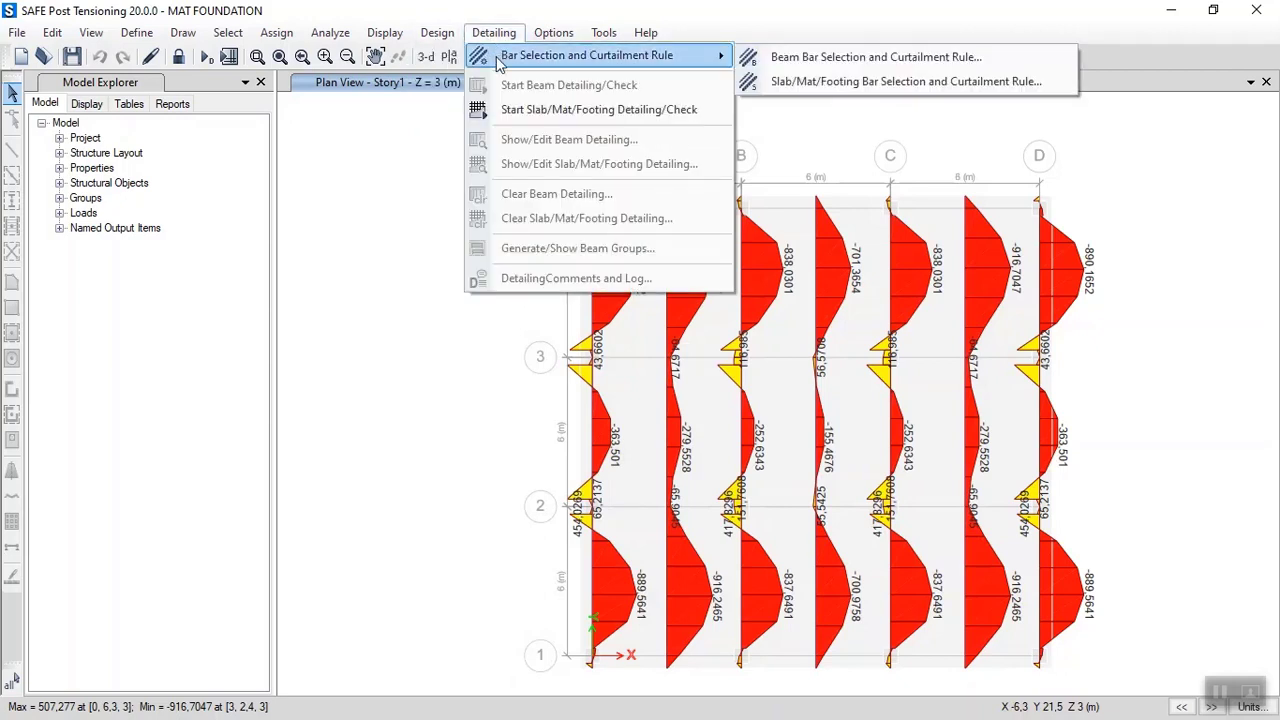
pyautogui.click(770, 83)
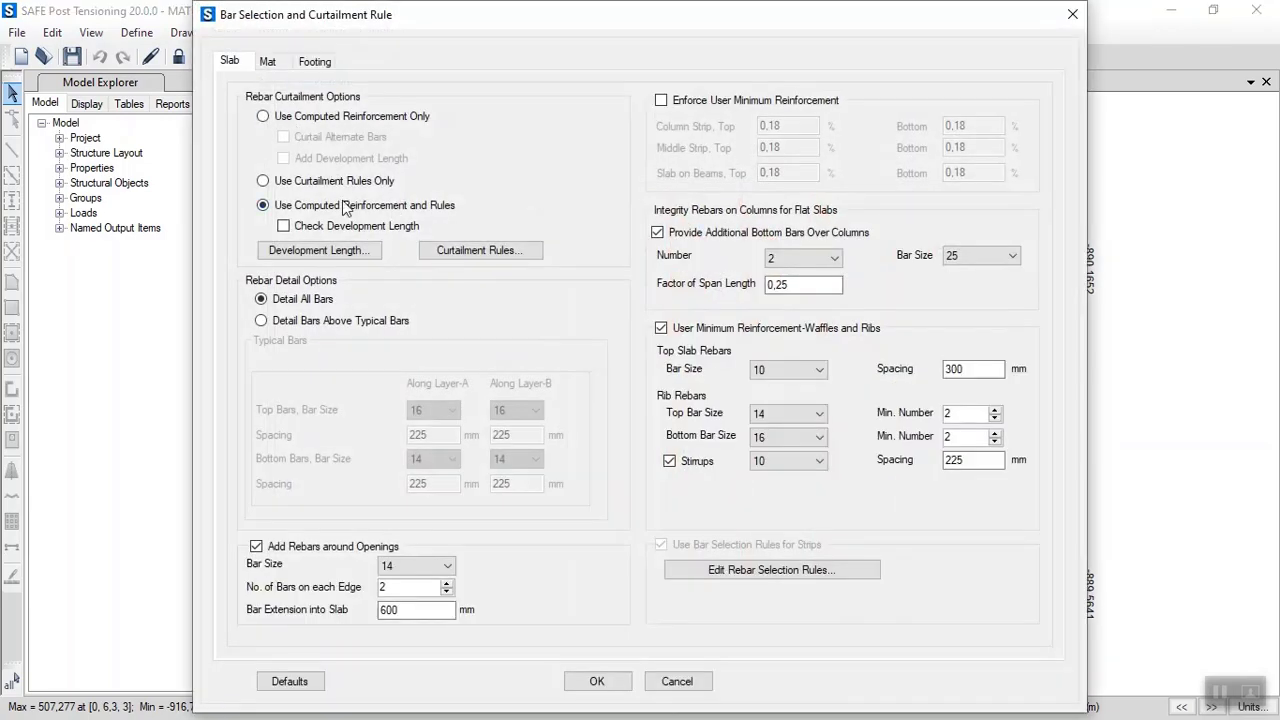
pyautogui.click(268, 62)
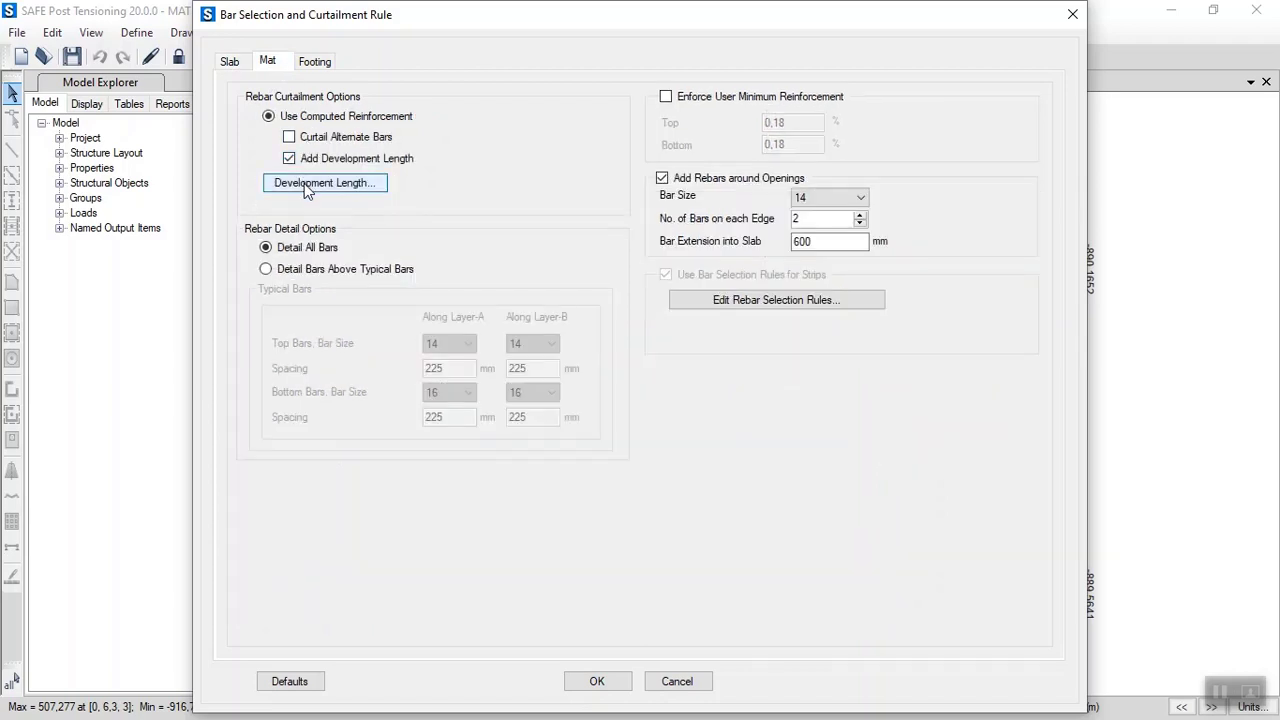
pyautogui.click(335, 190)
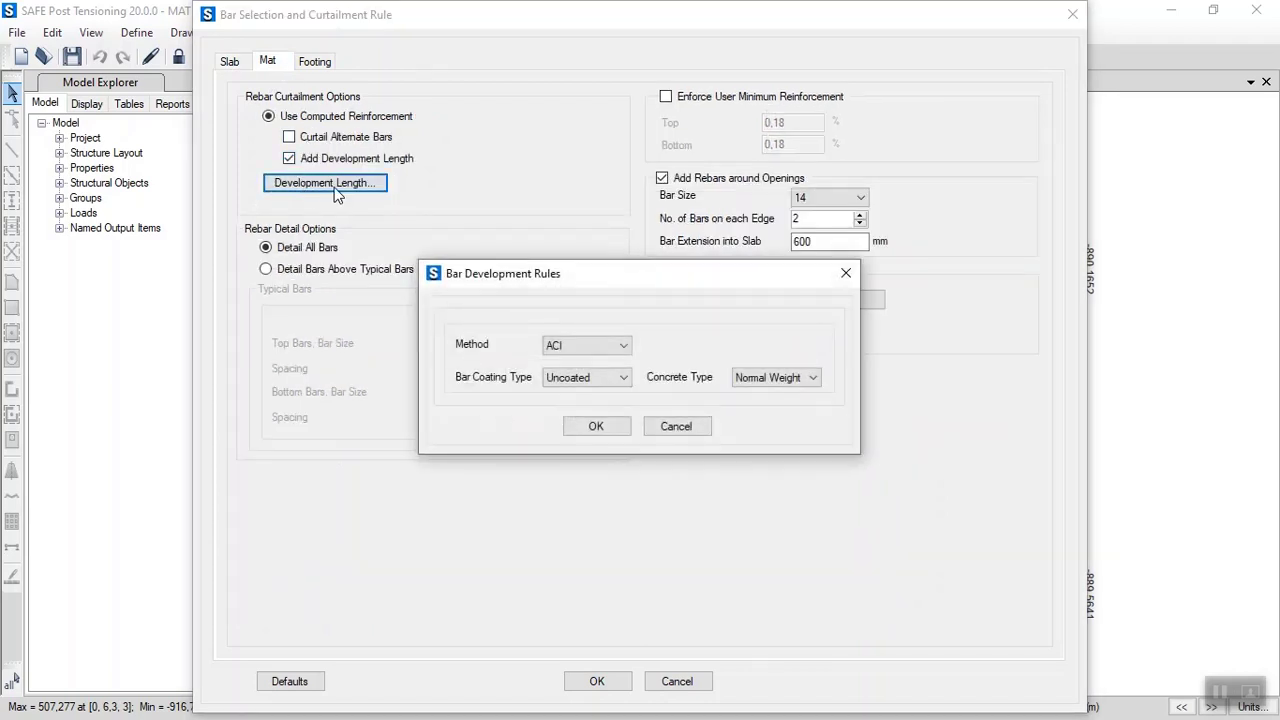
pyautogui.click(575, 345)
pyautogui.click(577, 375)
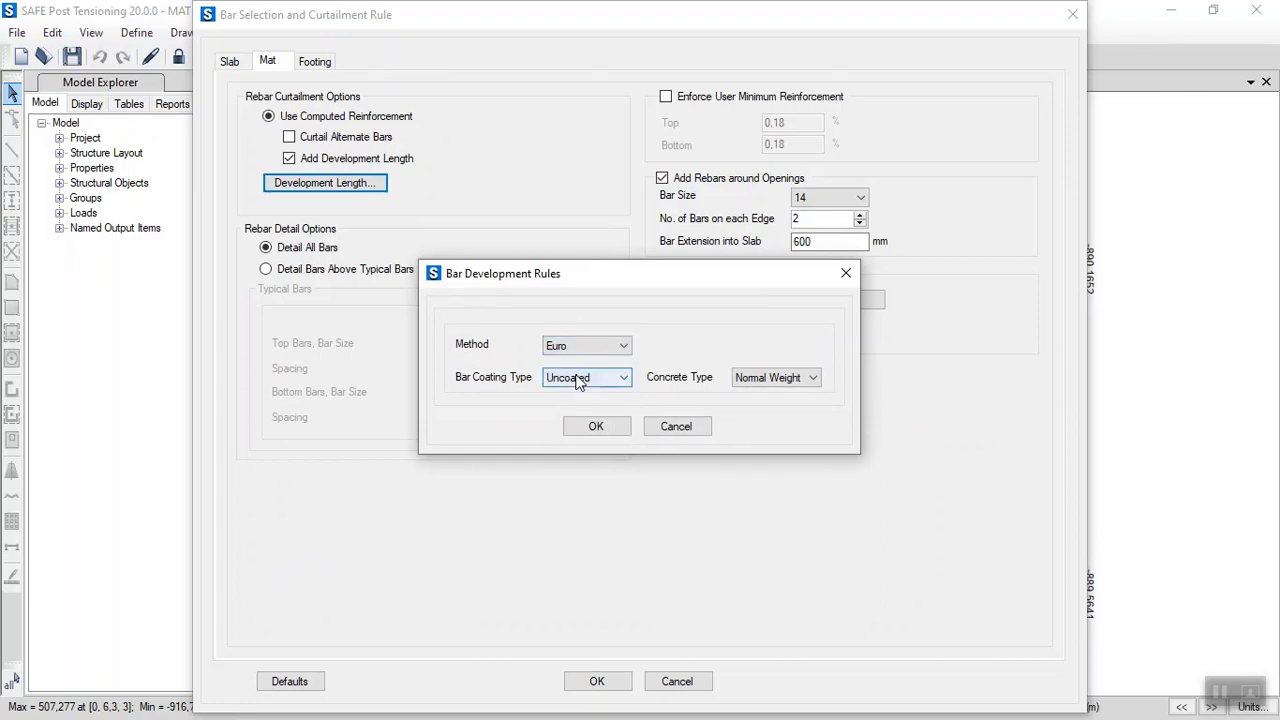
pyautogui.click(595, 430)
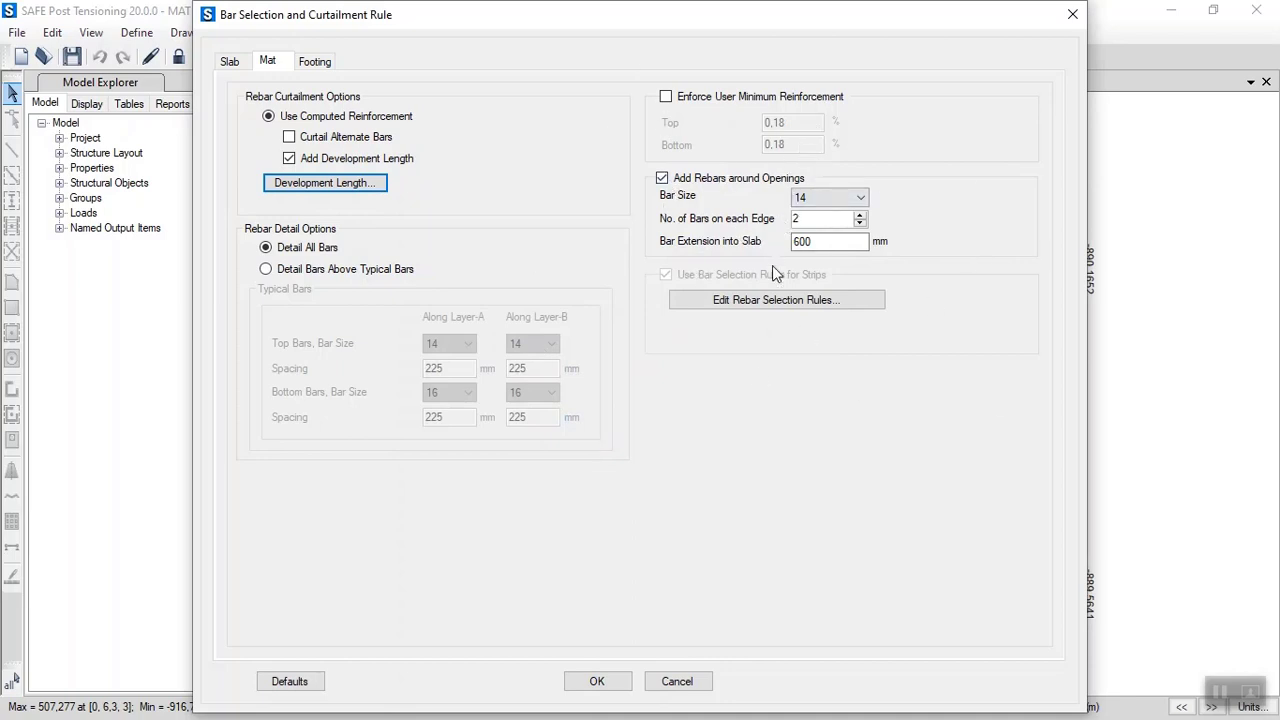
# Set the preferred bar size to 20 for the mat's top and bottom bars and accept the bar selection rules
pyautogui.click(770, 300)
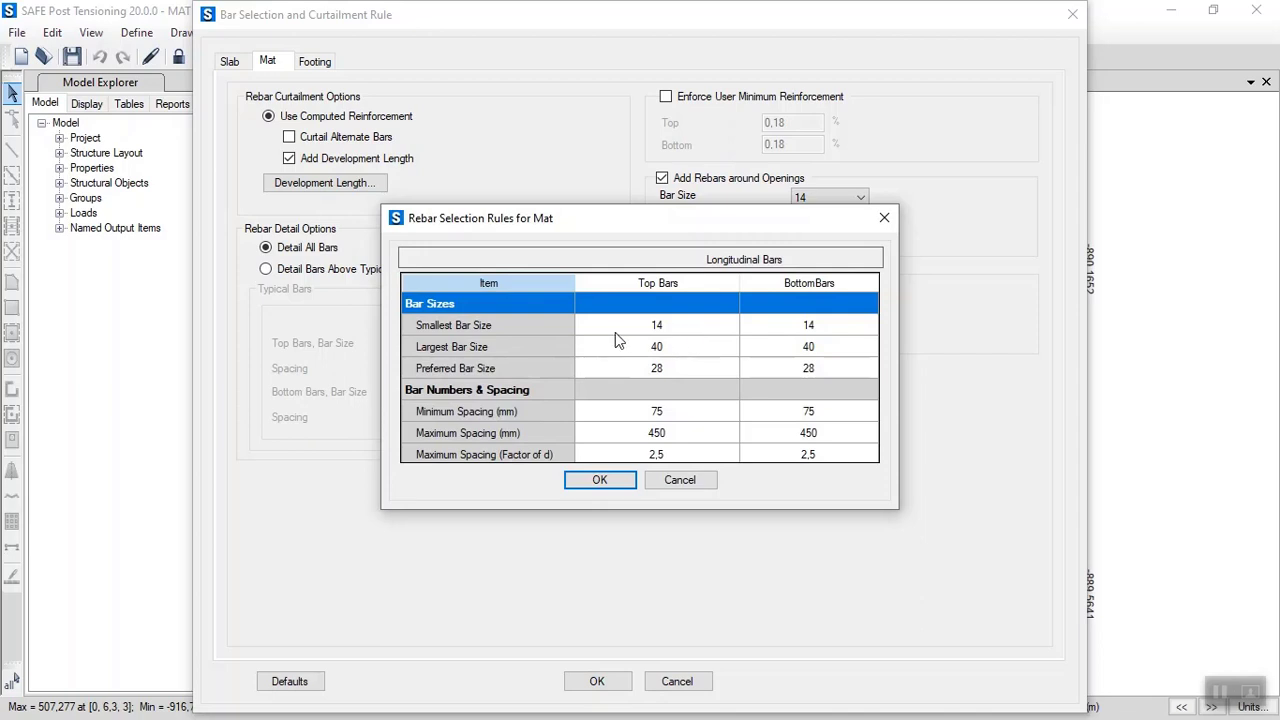
pyautogui.click(668, 370)
pyautogui.click(668, 372)
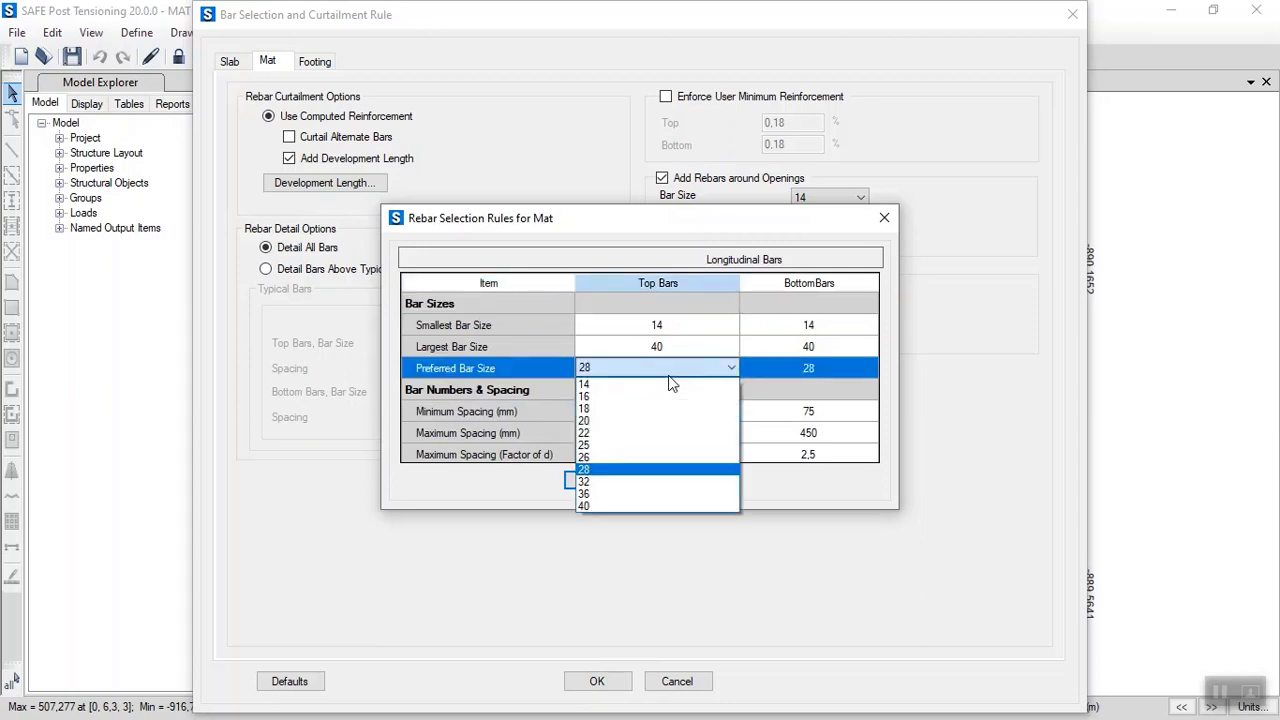
pyautogui.click(668, 375)
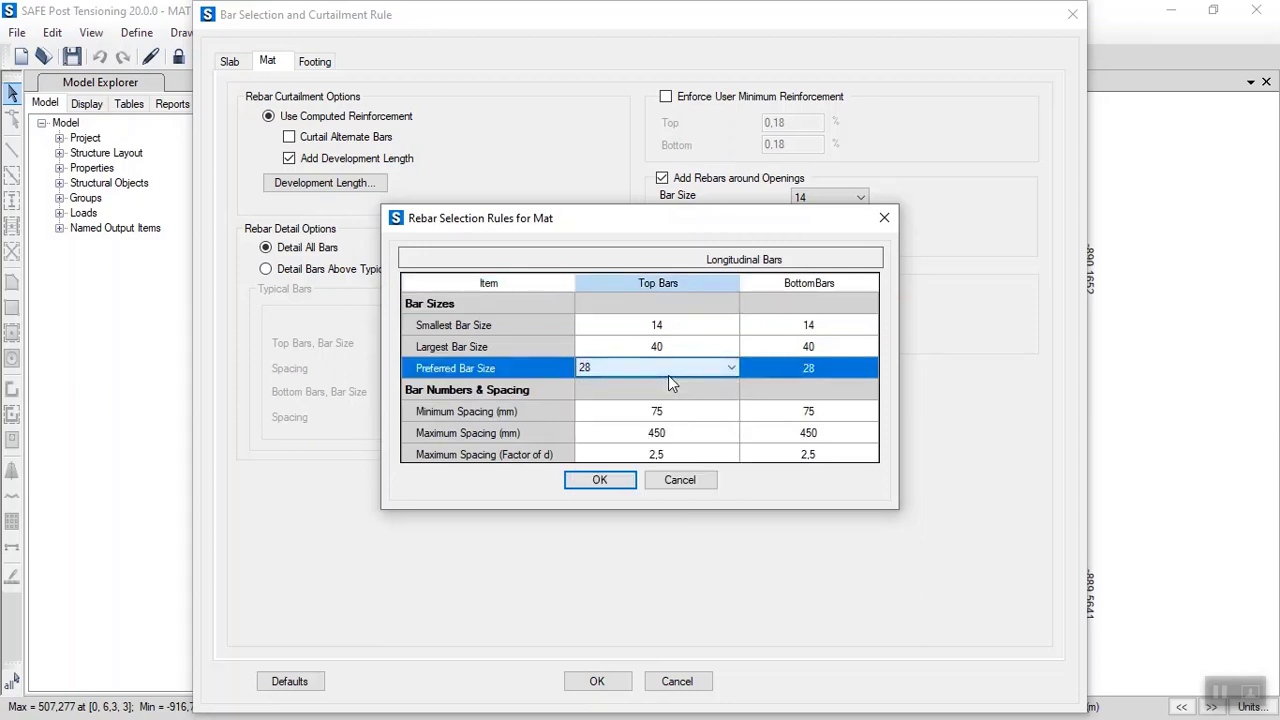
pyautogui.click(673, 372)
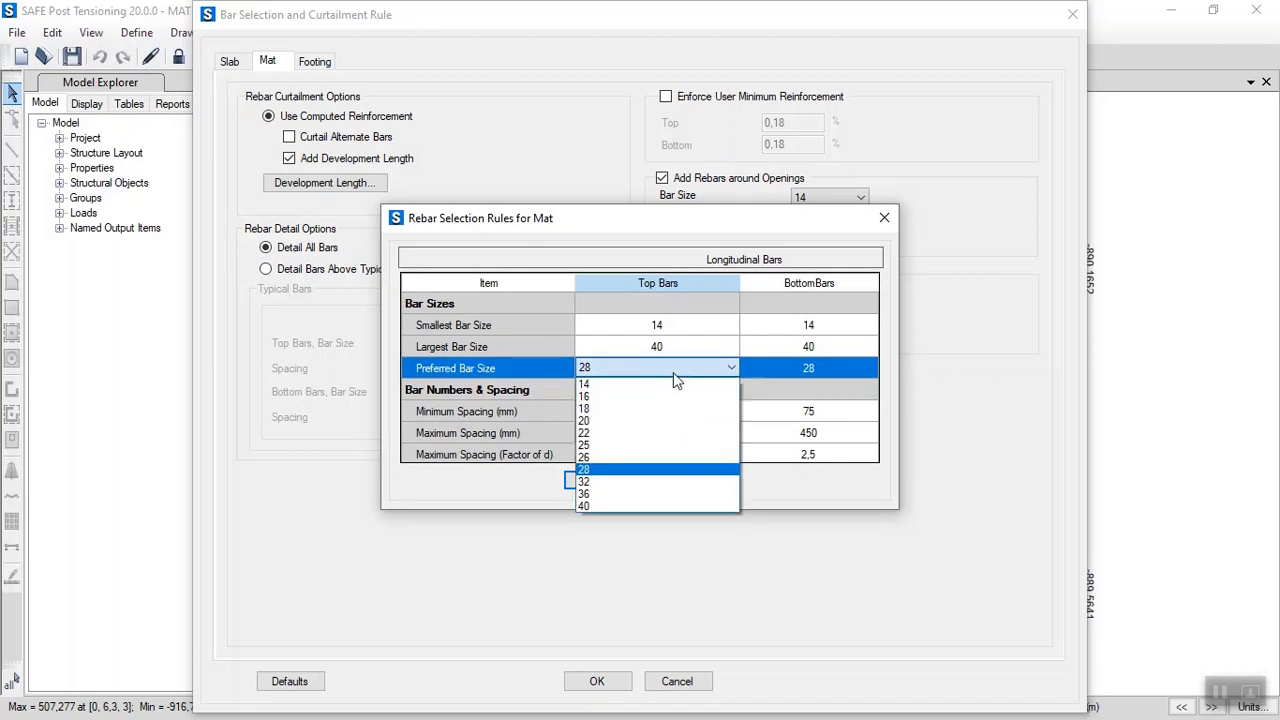
pyautogui.click(655, 424)
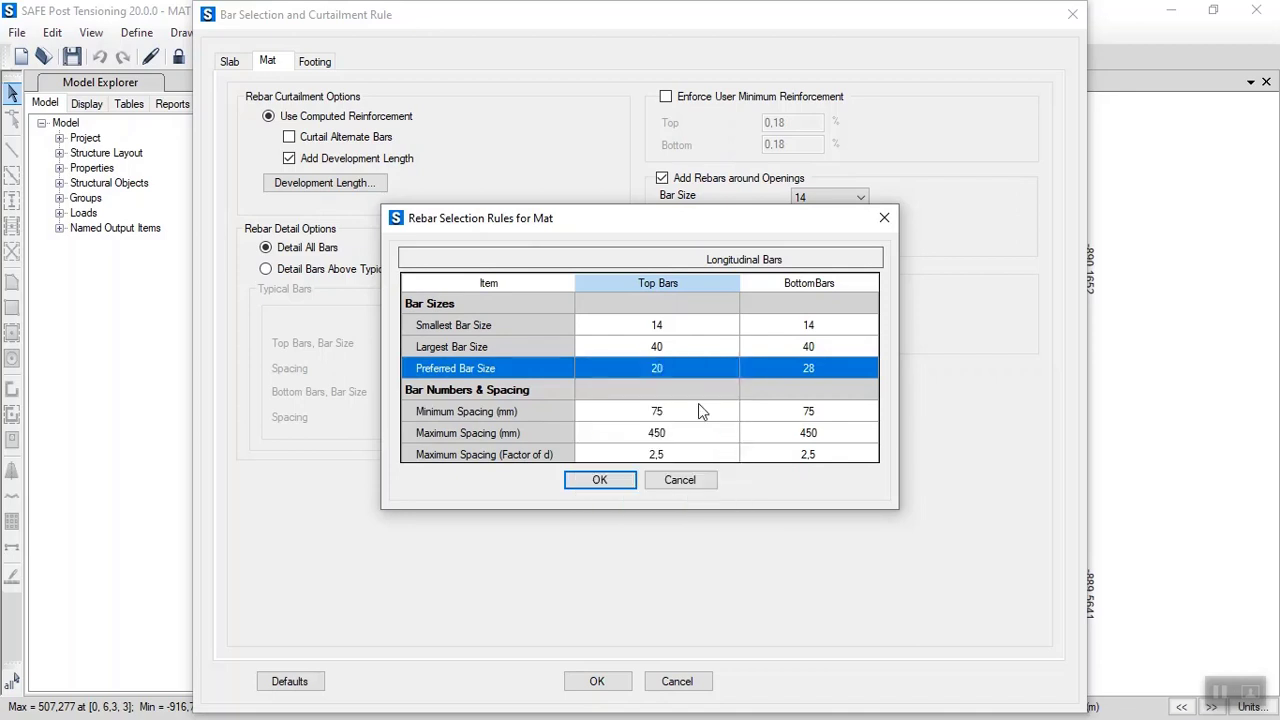
pyautogui.click(778, 370)
pyautogui.click(778, 371)
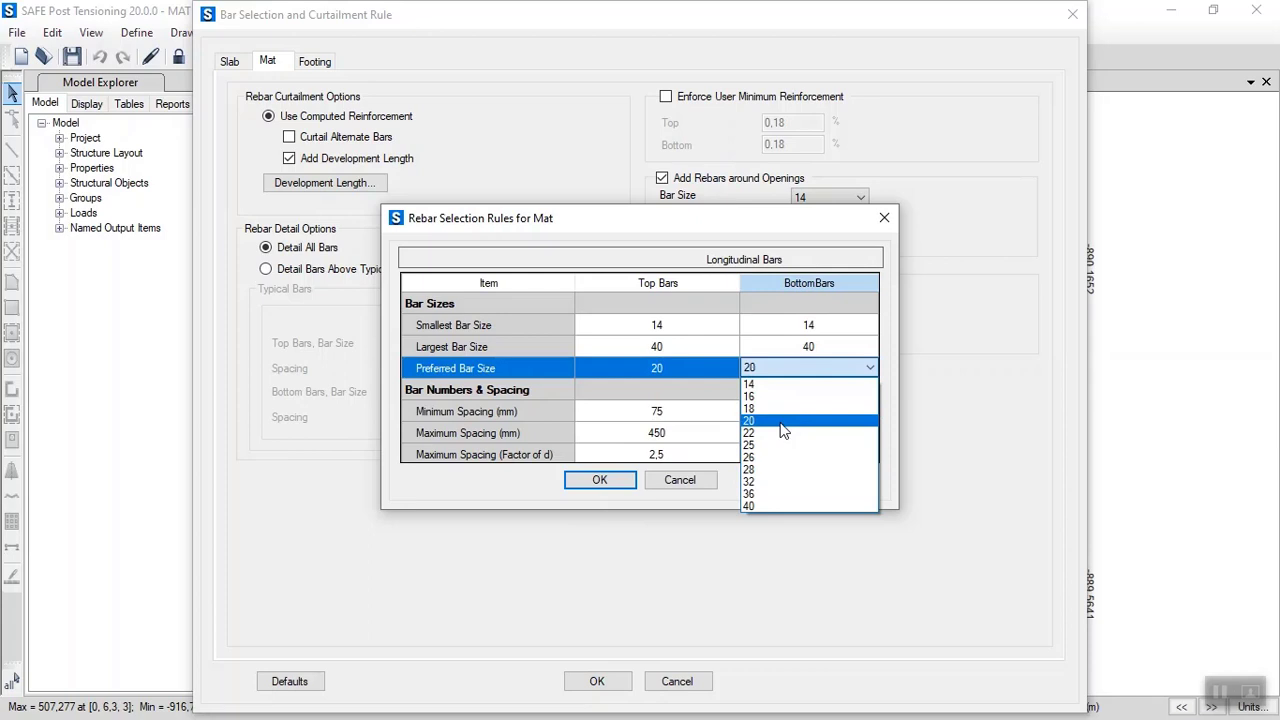
pyautogui.click(783, 420)
pyautogui.click(612, 480)
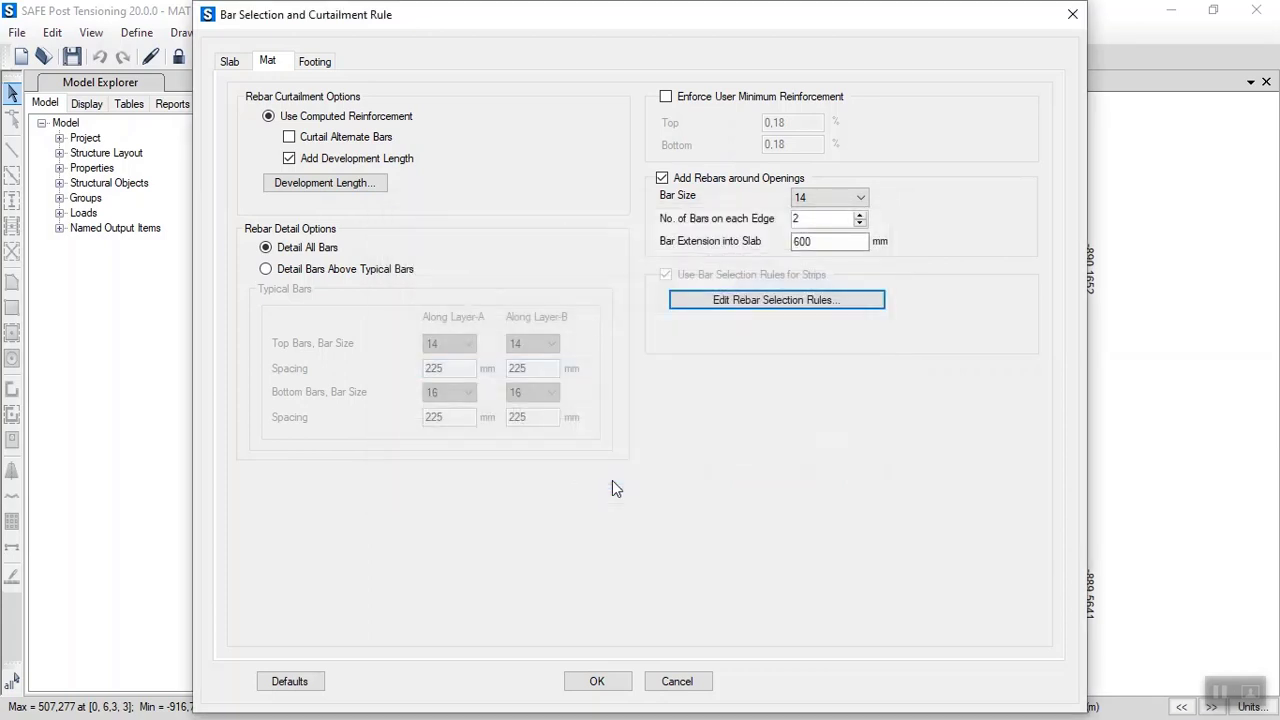
pyautogui.click(597, 680)
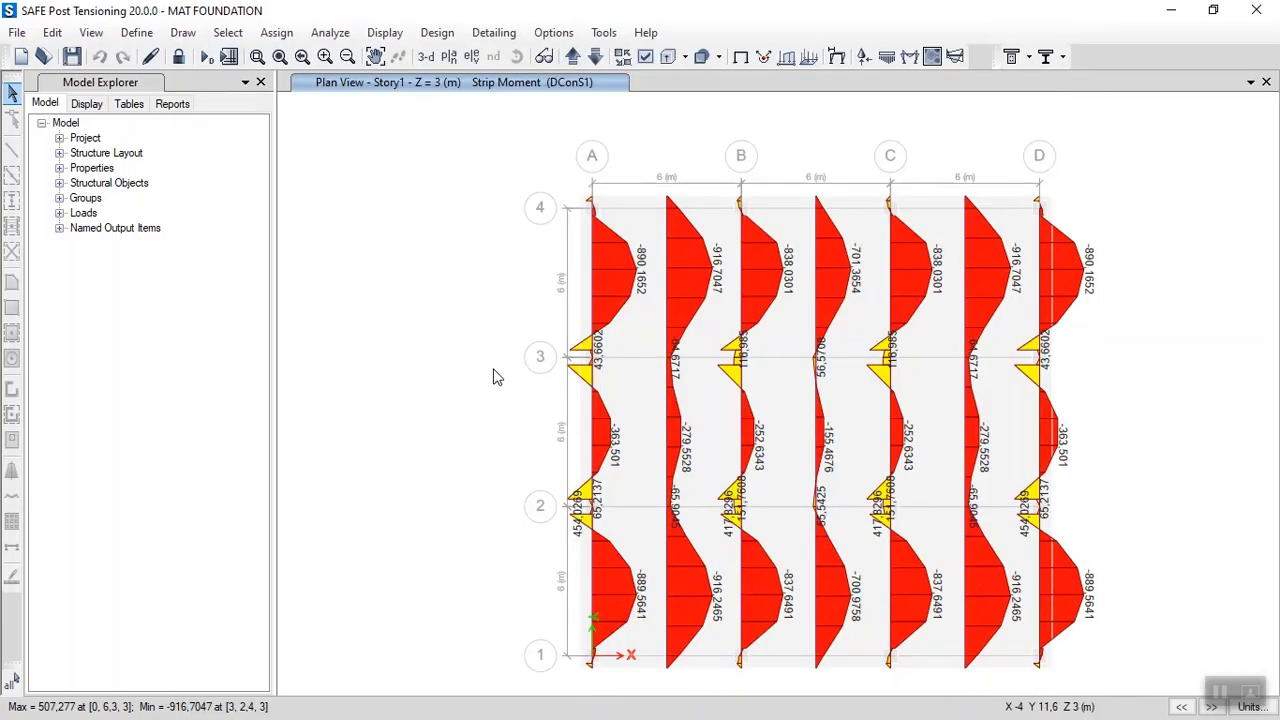
# Run the slab/mat/footing detailing and open its detailing editor
pyautogui.click(479, 36)
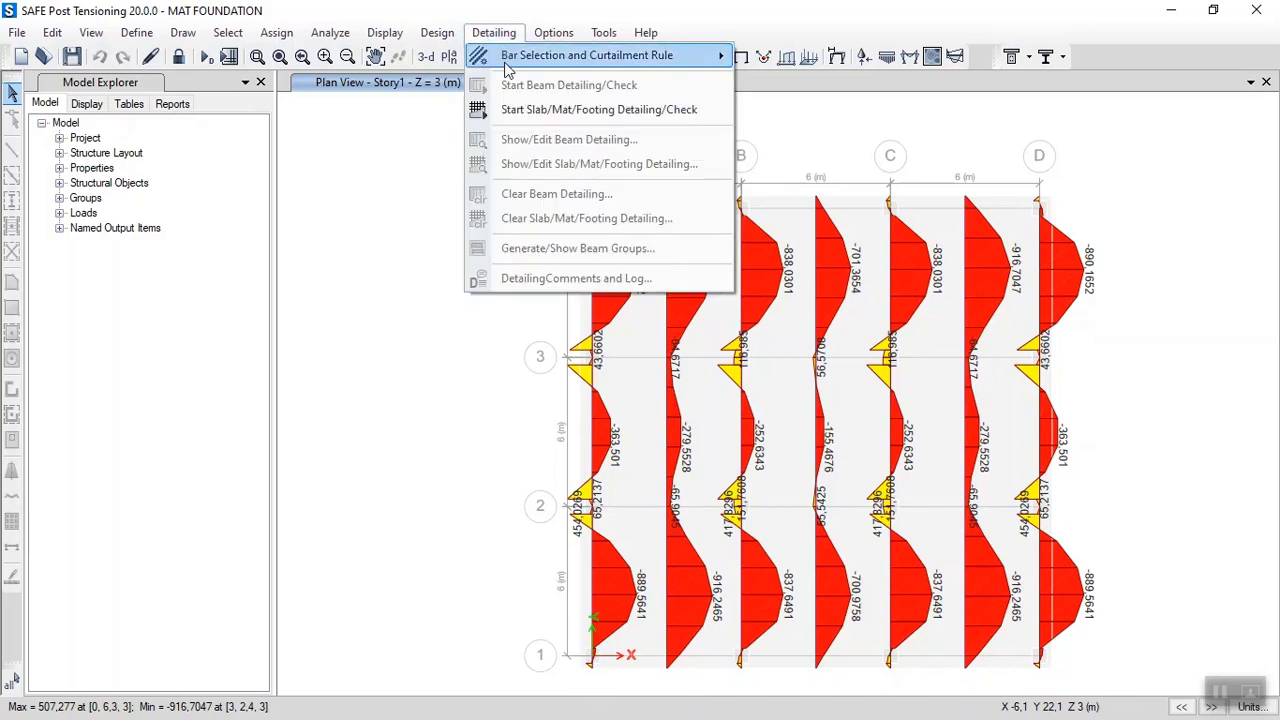
pyautogui.click(750, 37)
pyautogui.click(496, 33)
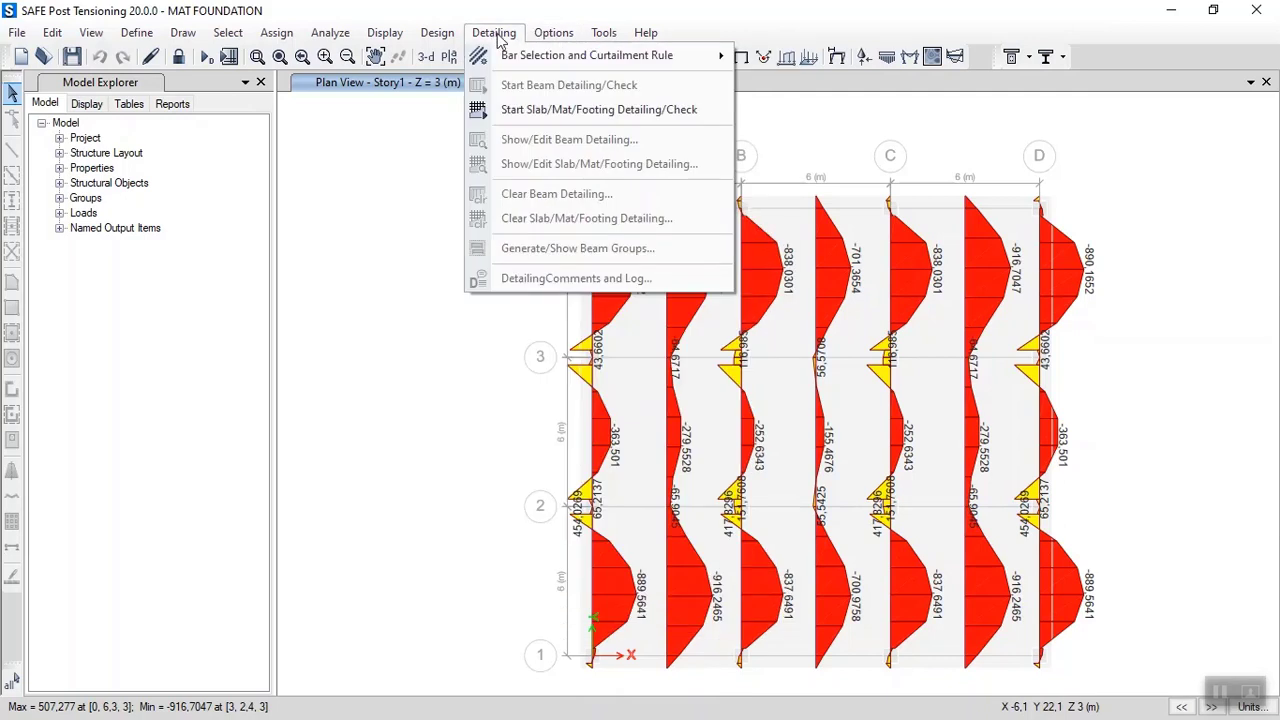
pyautogui.moveTo(567, 63)
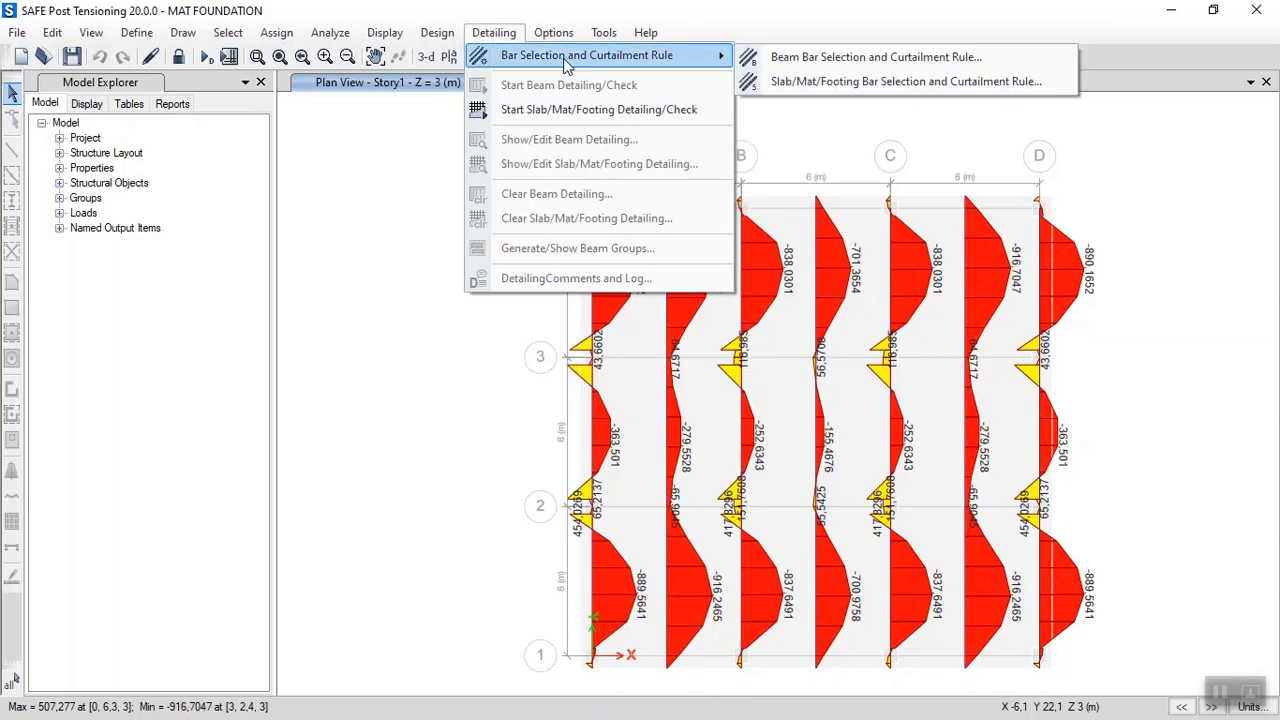
pyautogui.click(567, 110)
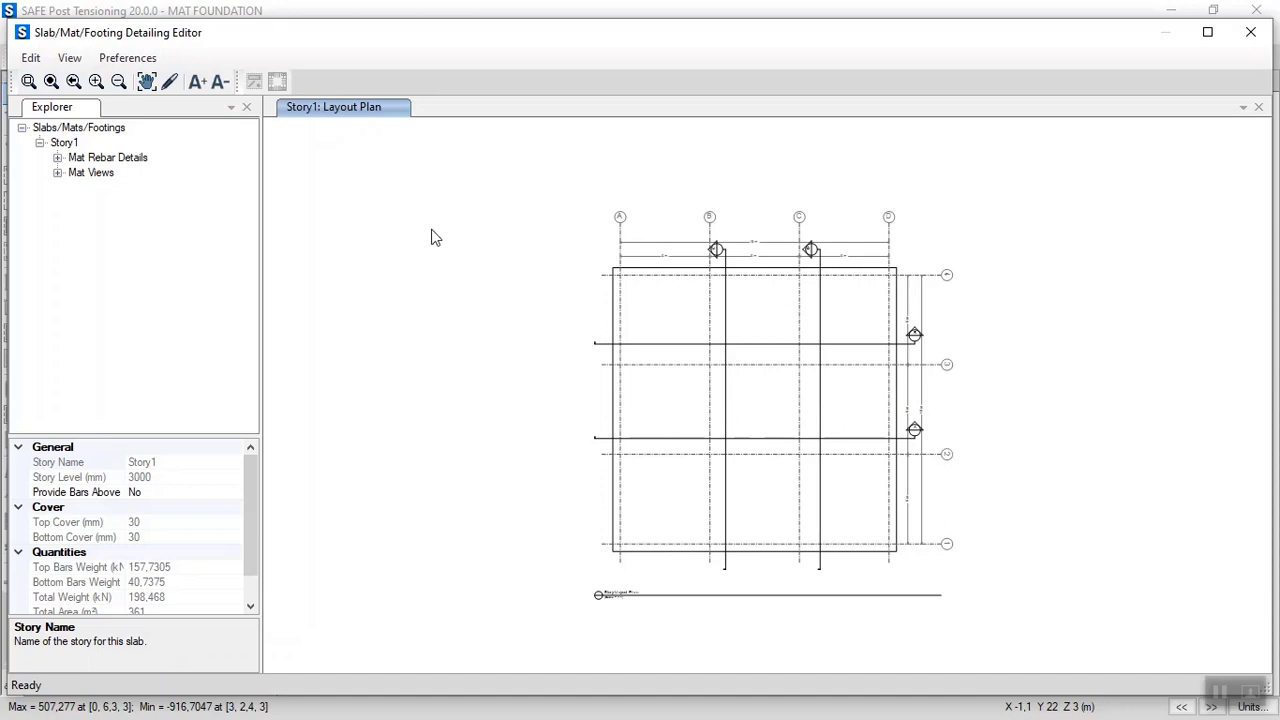
# Review the mat's plan views for slab objects, layout plan, top bars, bottom bars and combined top/bottom bars
pyautogui.click(58, 176)
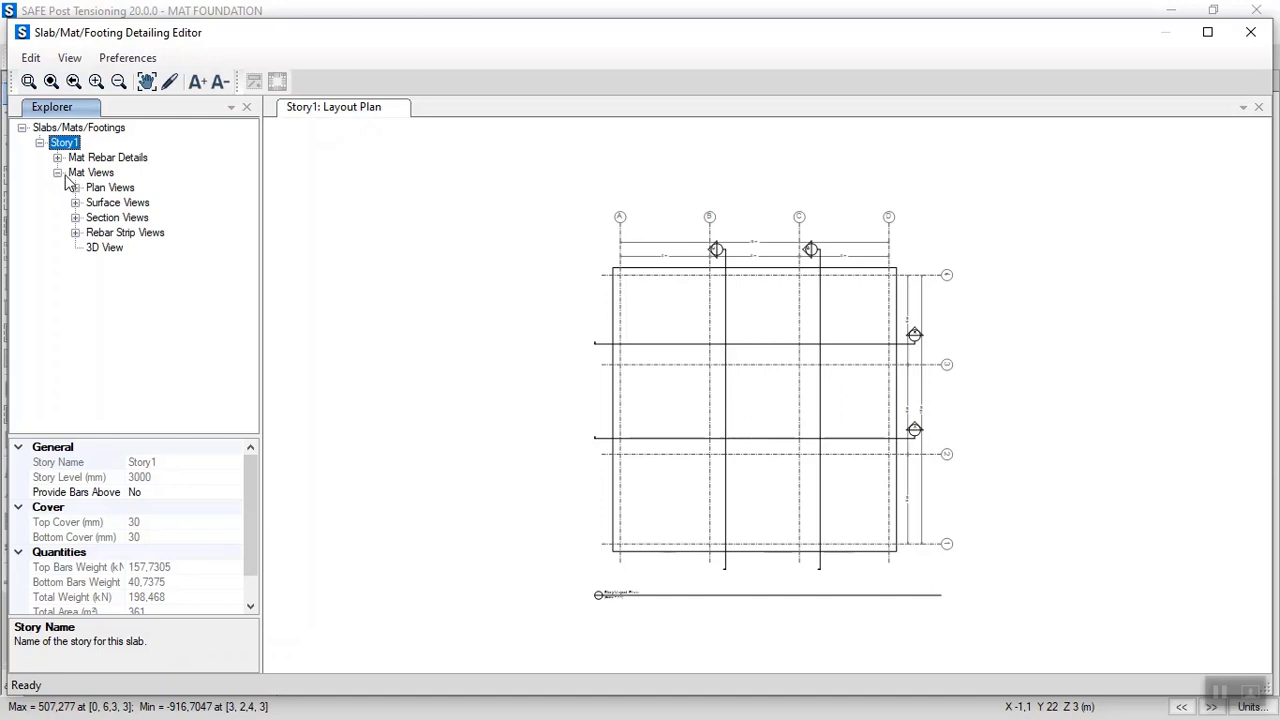
pyautogui.click(75, 187)
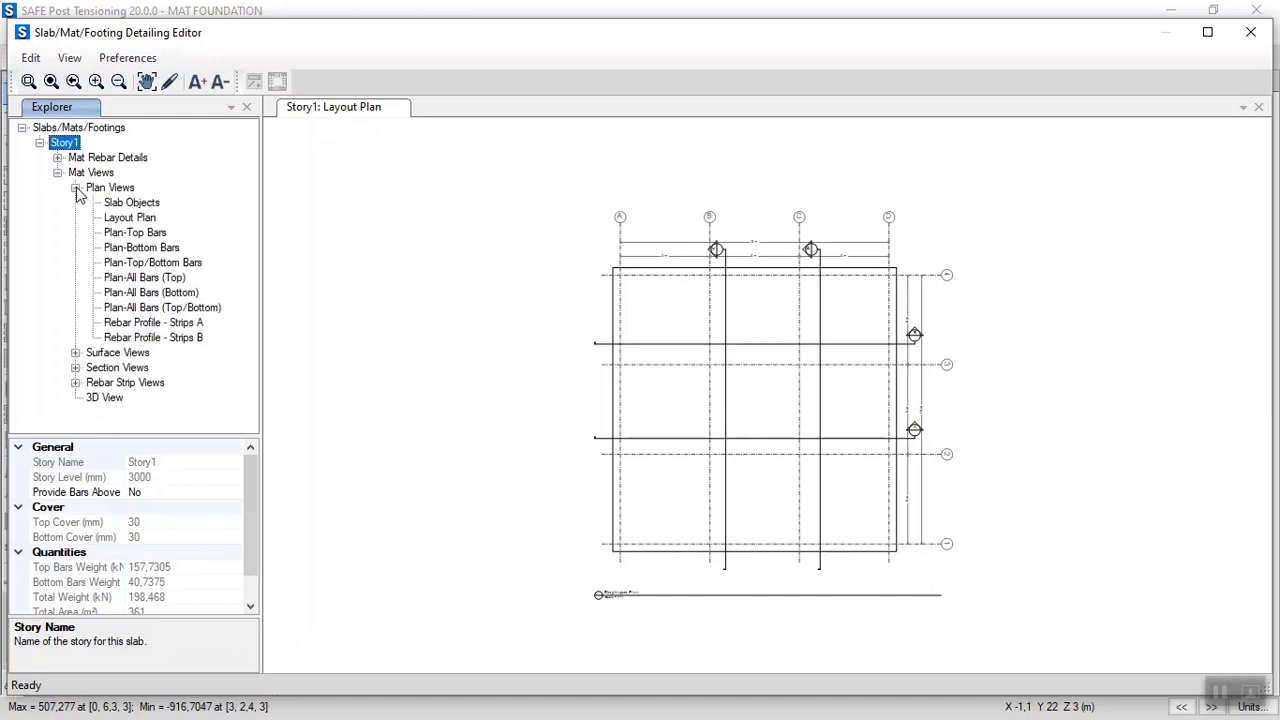
pyautogui.click(127, 205)
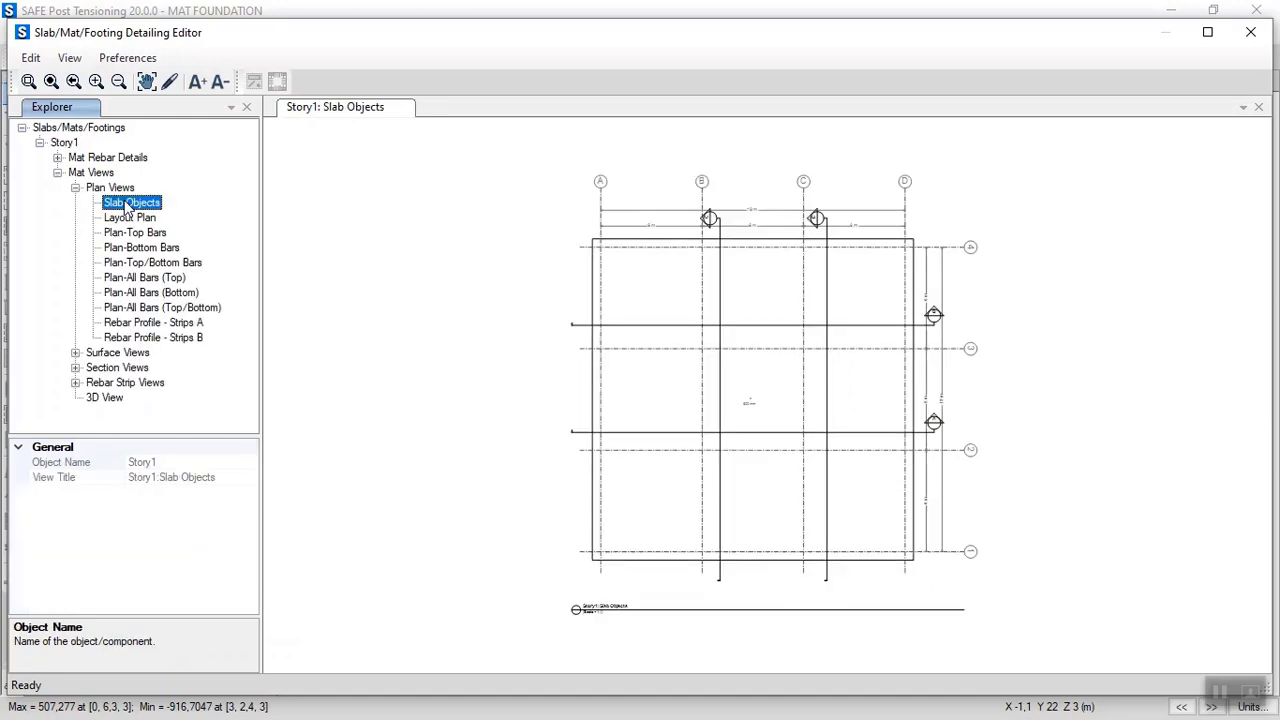
pyautogui.click(127, 220)
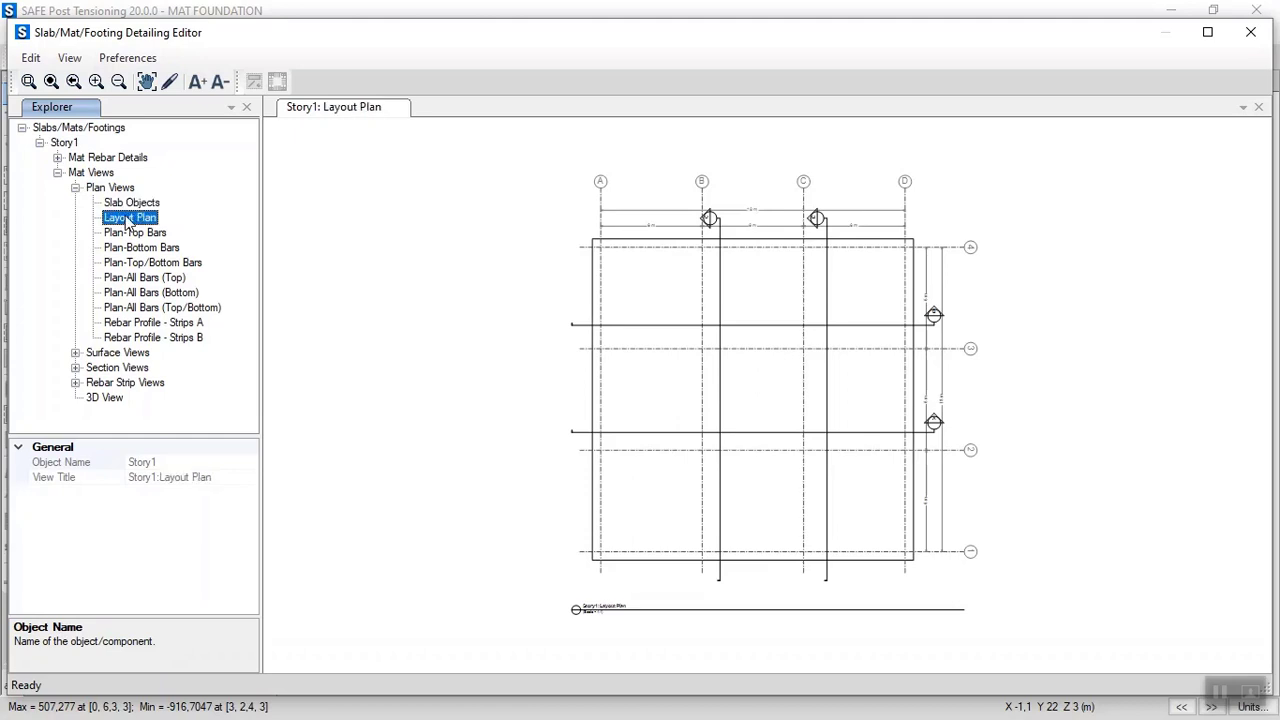
pyautogui.click(131, 234)
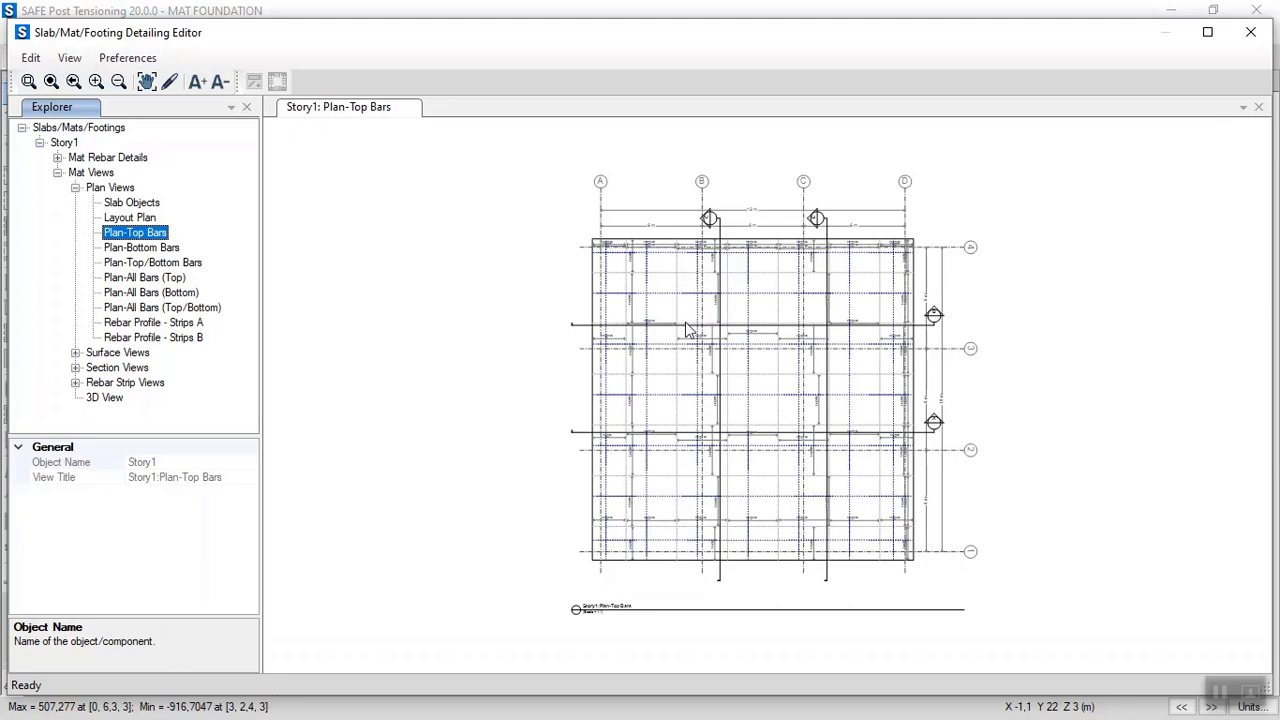
pyautogui.click(156, 249)
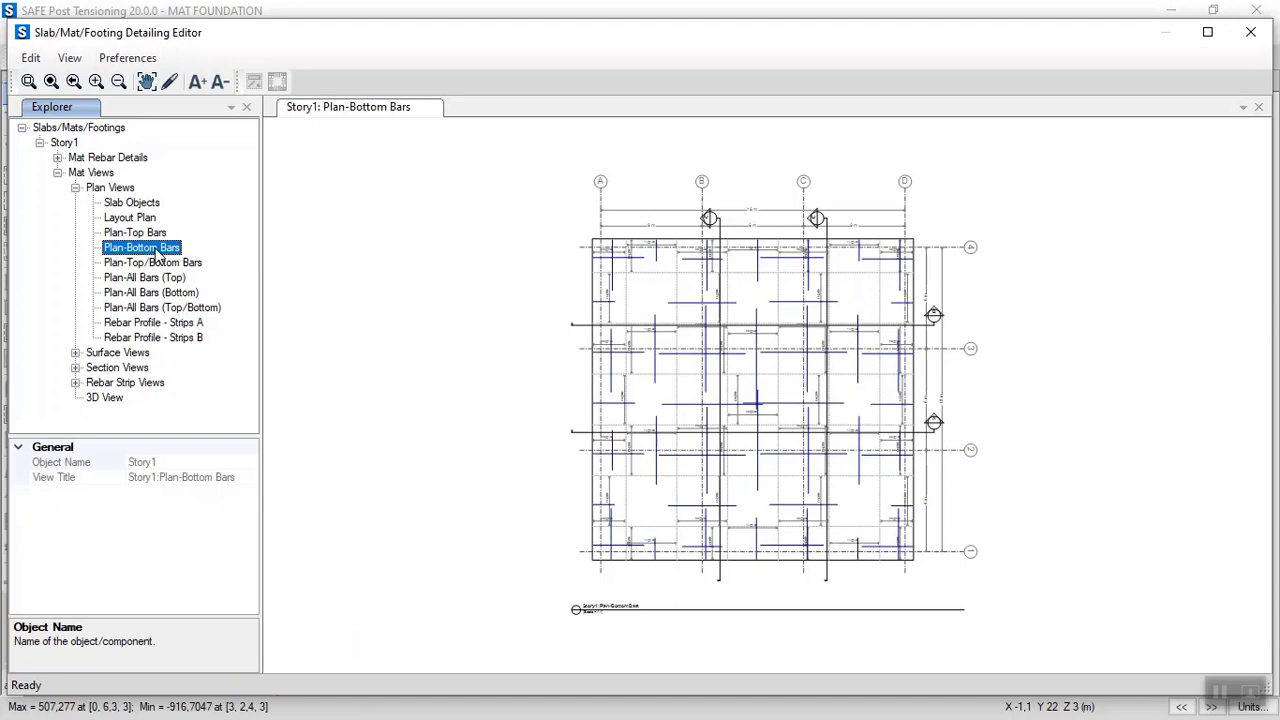
pyautogui.click(155, 264)
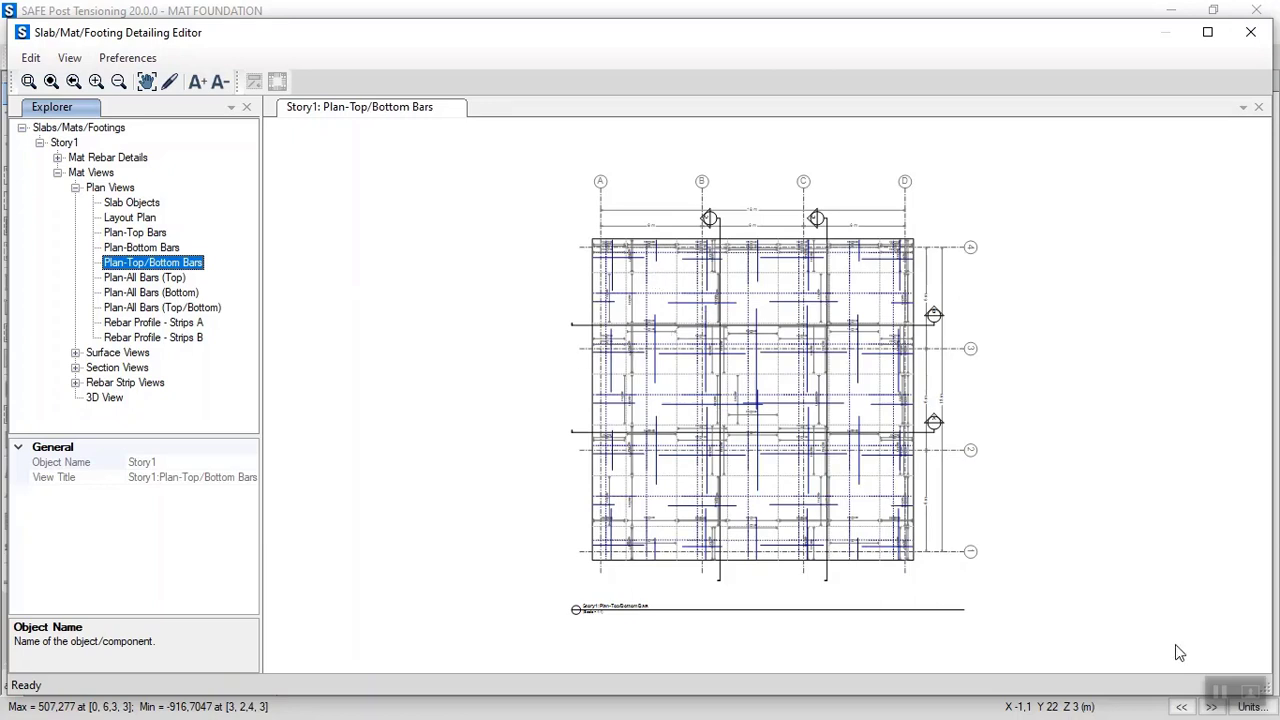
pyautogui.click(1220, 692)
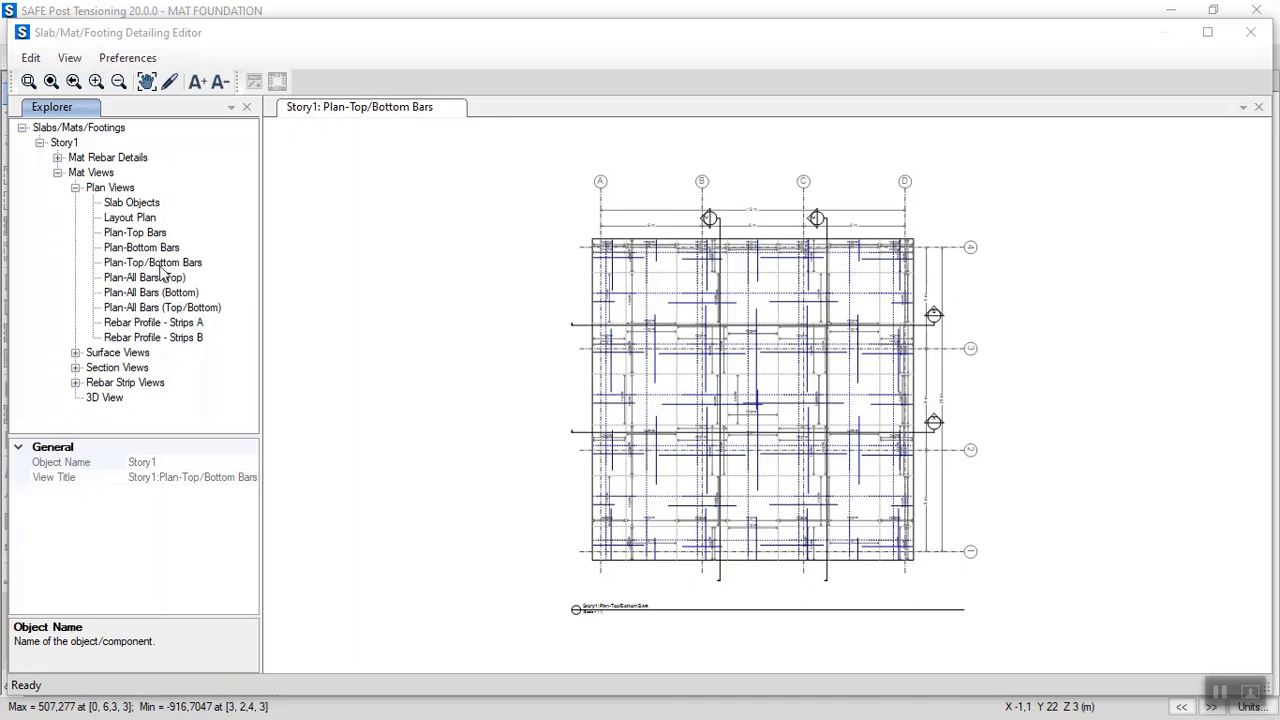
# Display the rebar profile for Strips A and the reinforcement in section view A of the mat
pyautogui.click(153, 323)
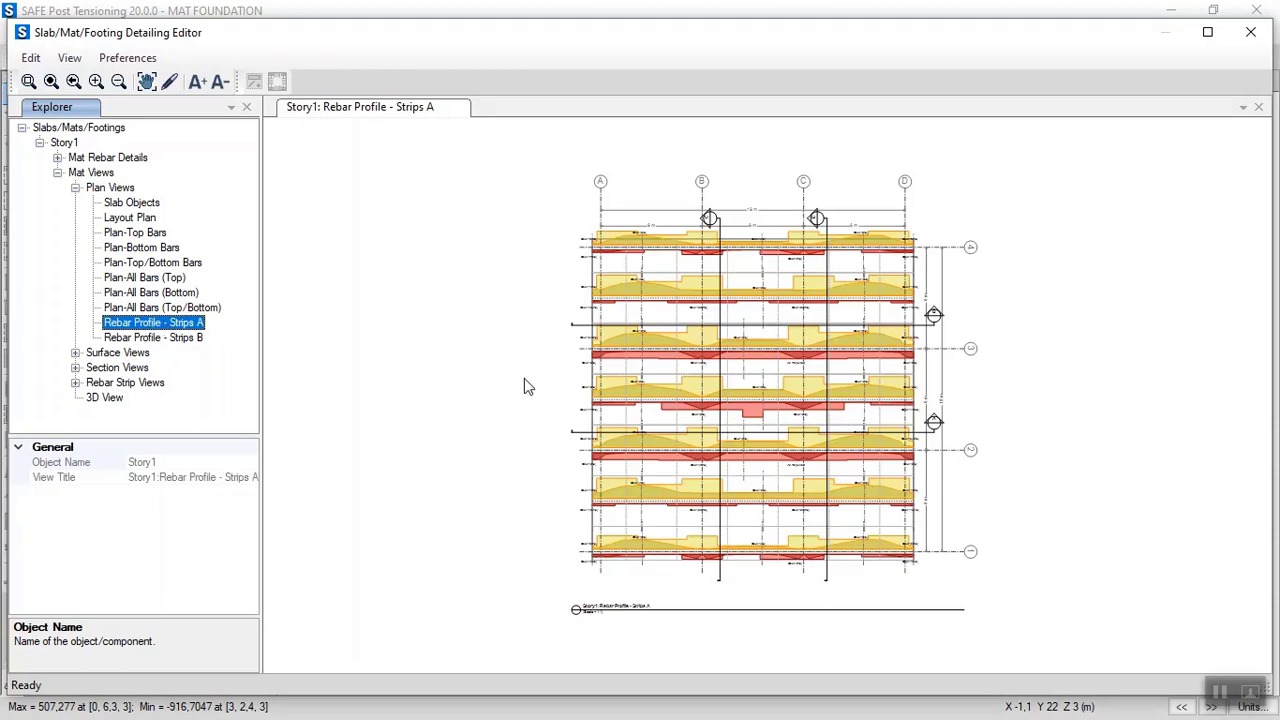
pyautogui.click(76, 368)
pyautogui.click(107, 368)
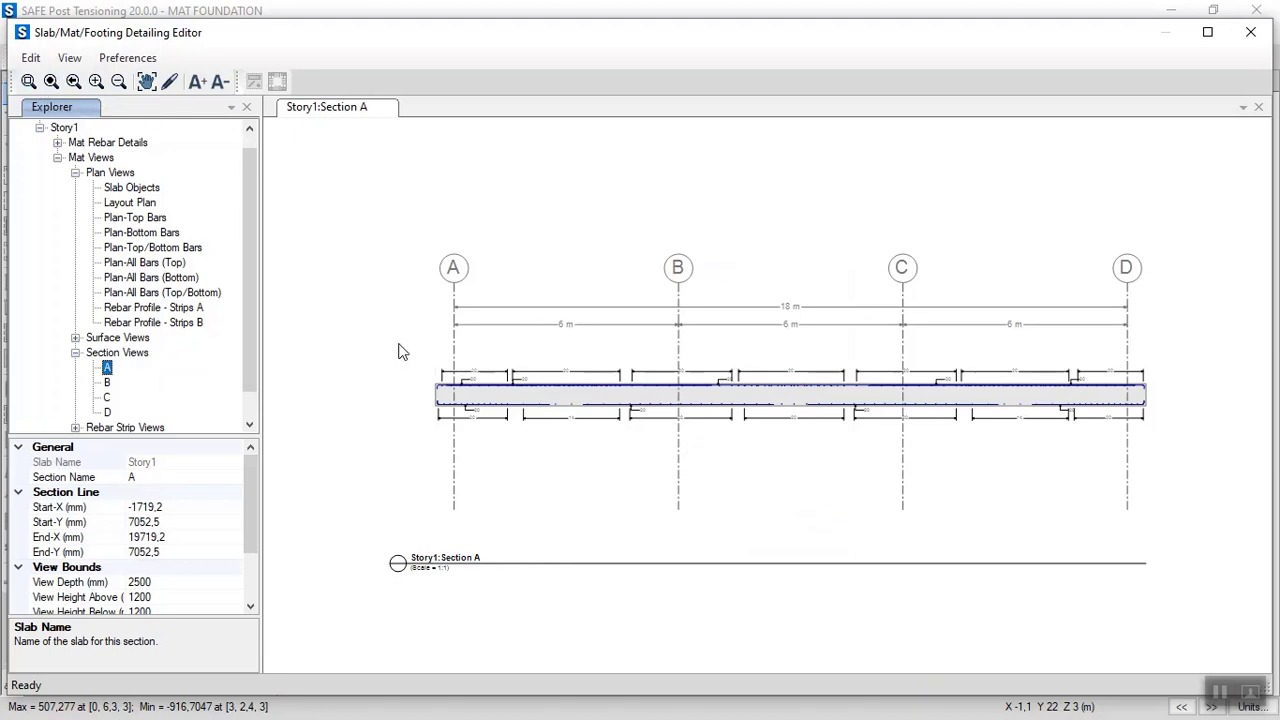
pyautogui.moveTo(406, 357); pyautogui.dragTo(612, 487)
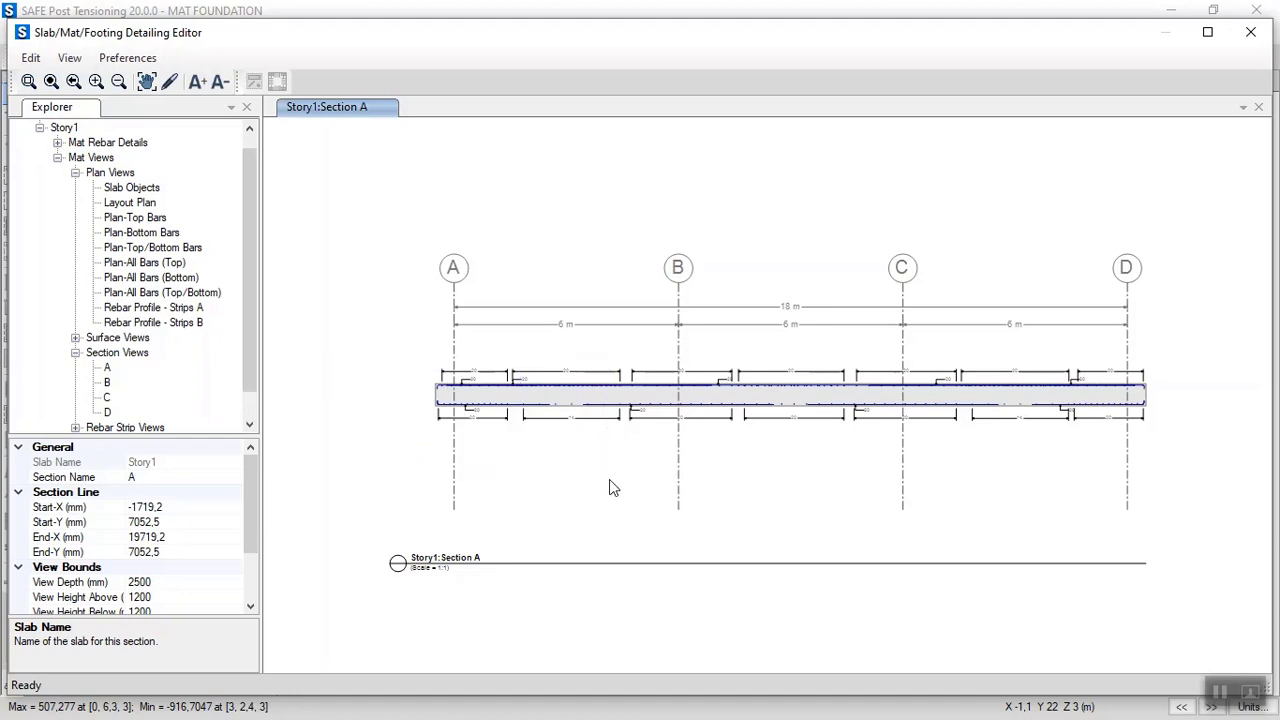
# Examine the bars at the grid A end of section A up close, and view the mat's reinforcement in sections B and D
pyautogui.click(28, 81)
pyautogui.moveTo(400, 338); pyautogui.dragTo(614, 509)
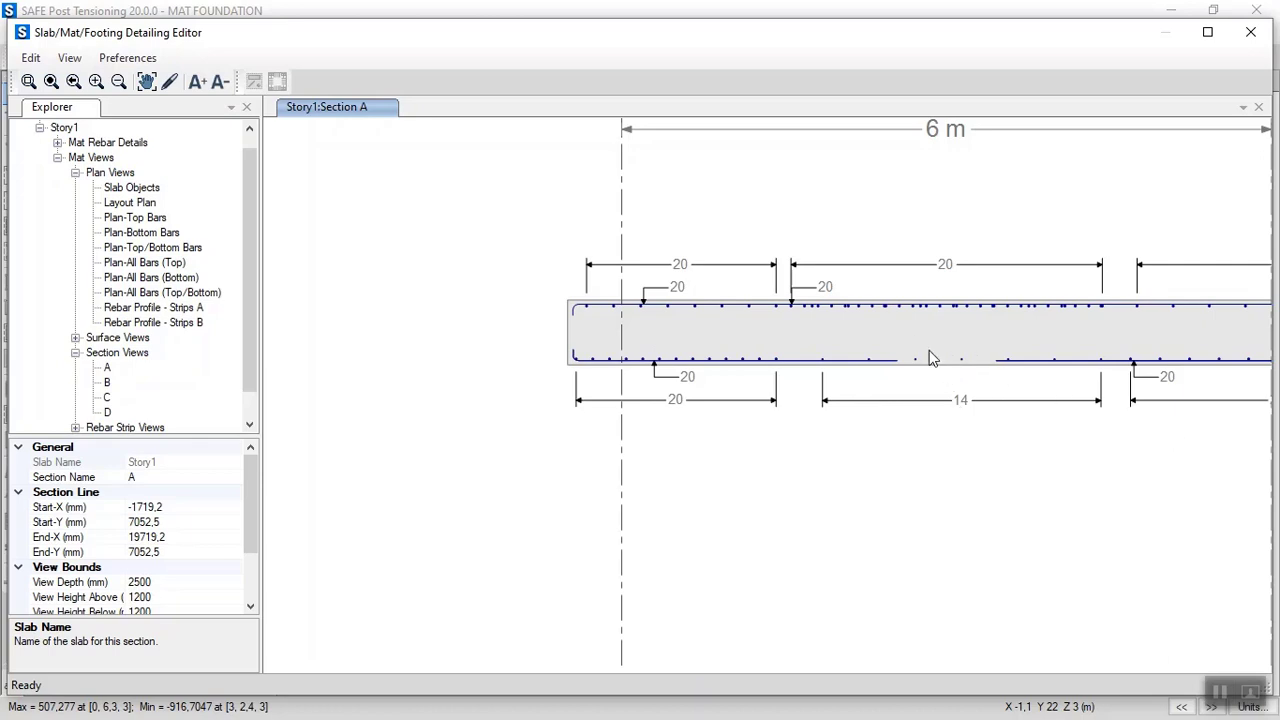
pyautogui.click(108, 383)
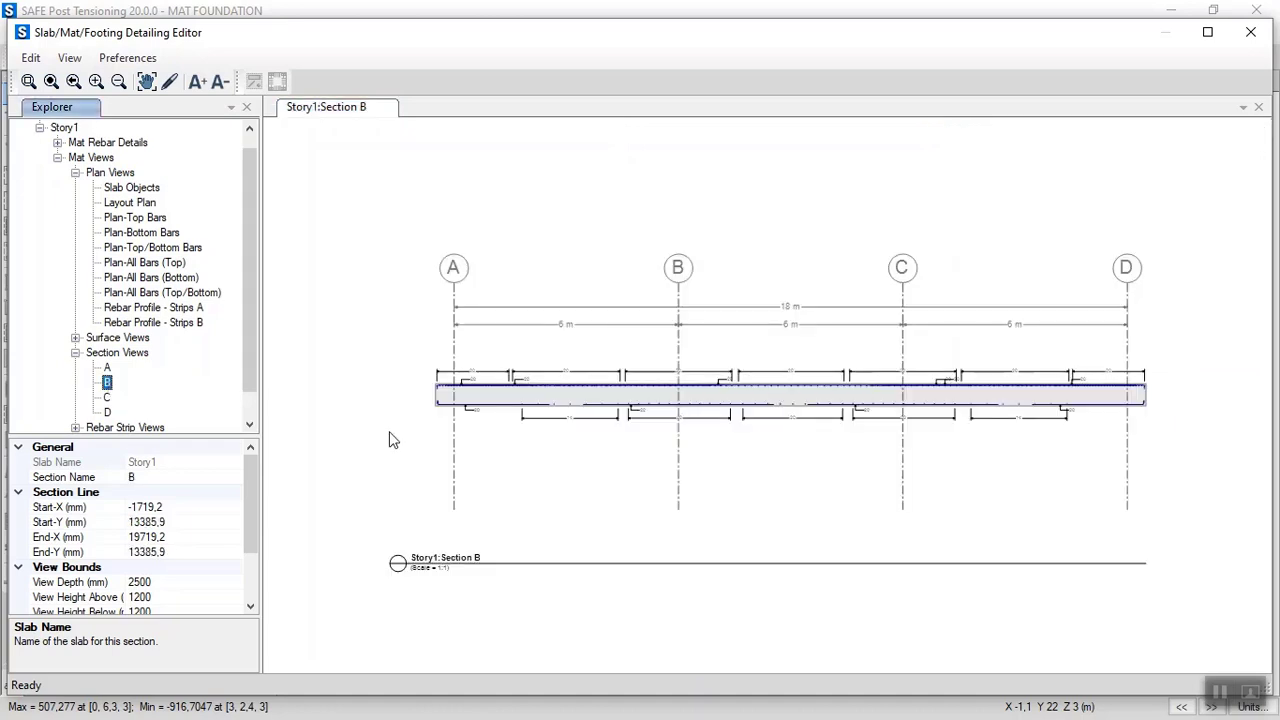
pyautogui.click(108, 412)
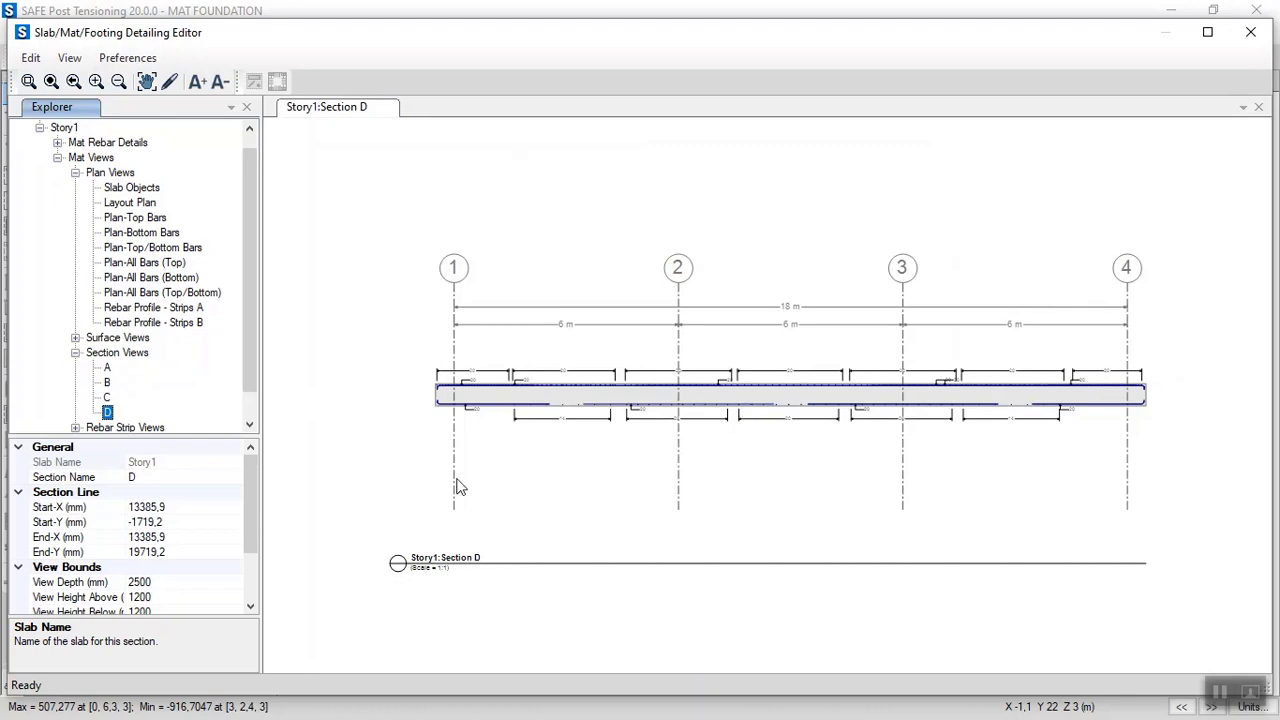
# Display the Layer-A rebar strip layout of the mat
pyautogui.click(250, 424)
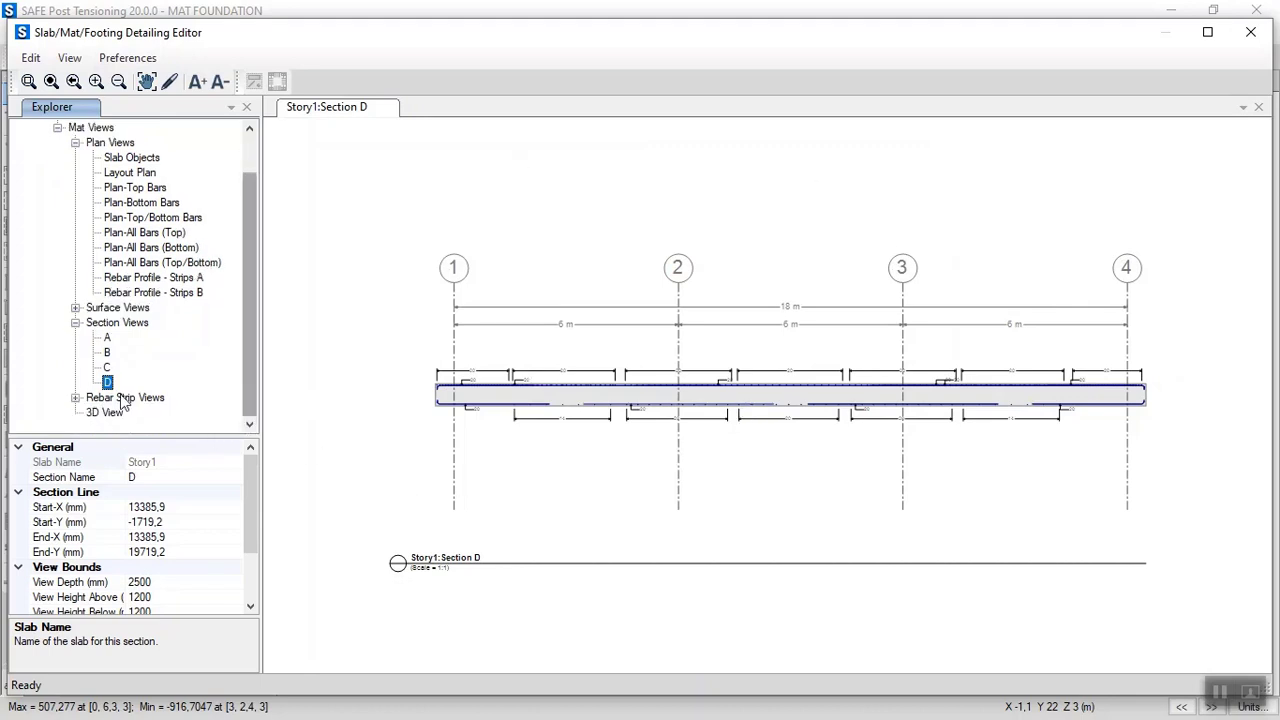
pyautogui.click(75, 398)
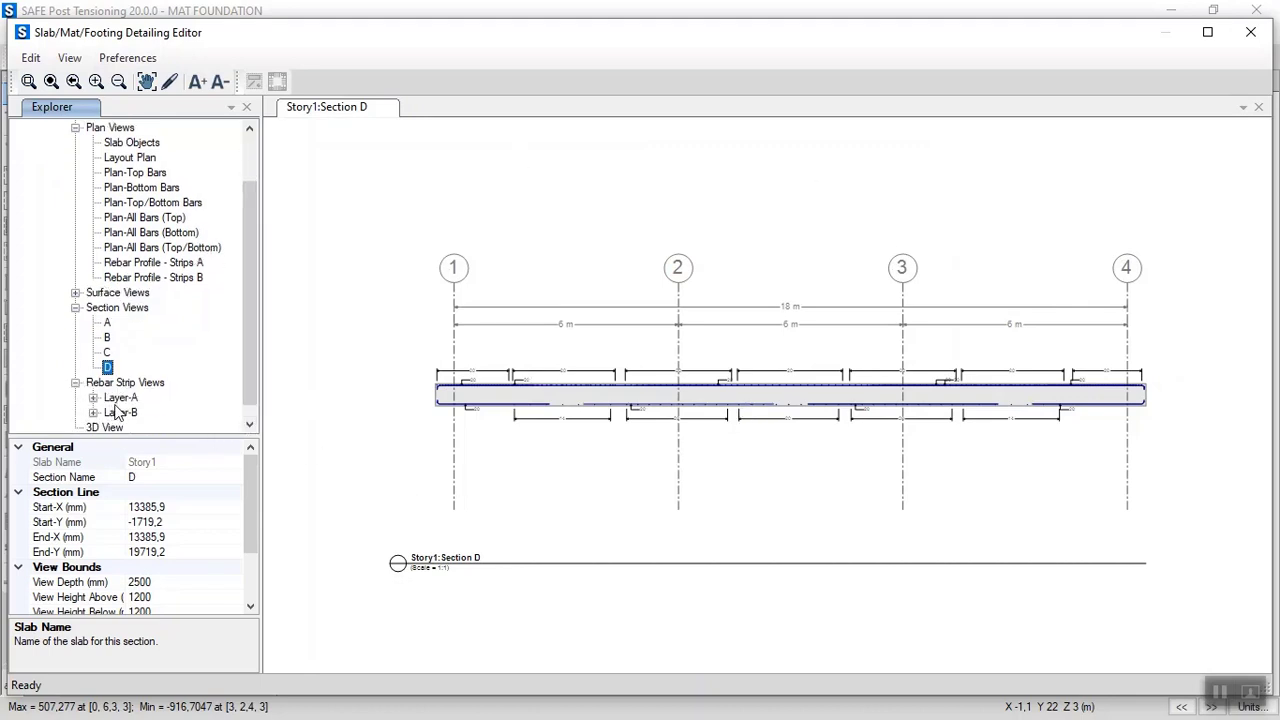
pyautogui.doubleClick(118, 399)
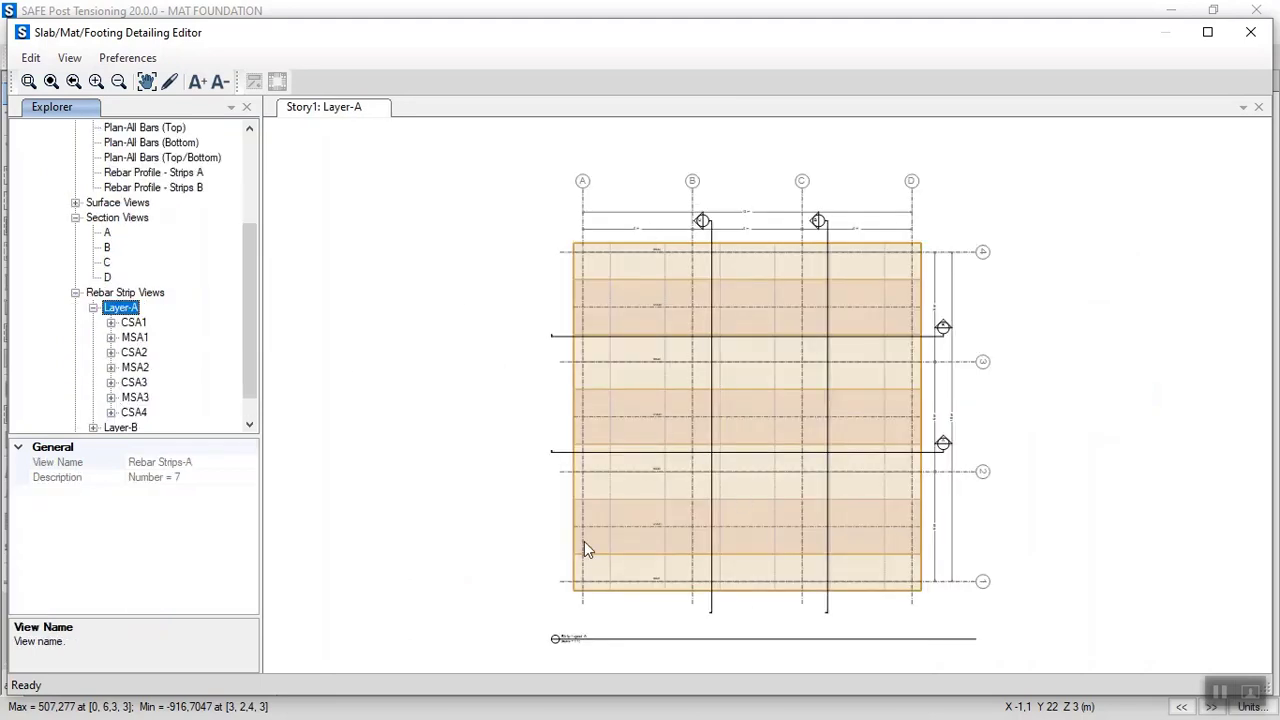
# Review strip CSA1's layout plan and its plans of top bars, bottom bars and combined top/bottom bars
pyautogui.click(111, 323)
pyautogui.click(179, 280)
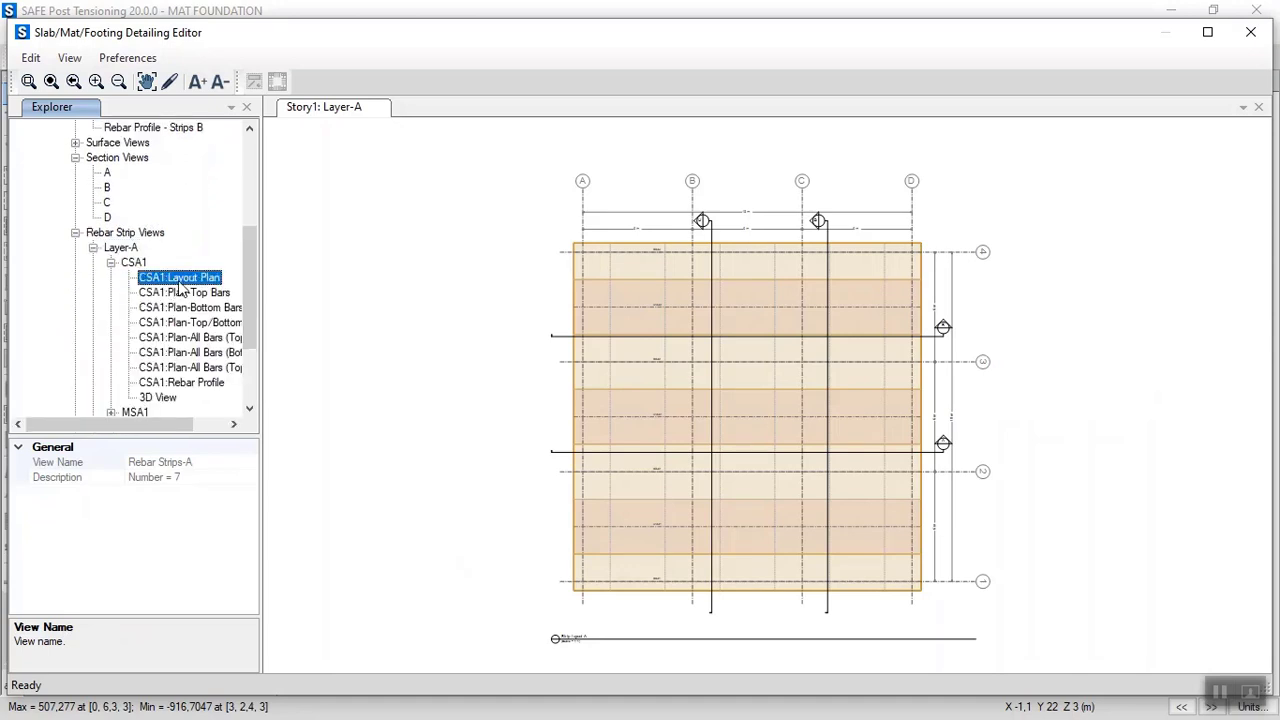
pyautogui.doubleClick(180, 280)
pyautogui.doubleClick(185, 292)
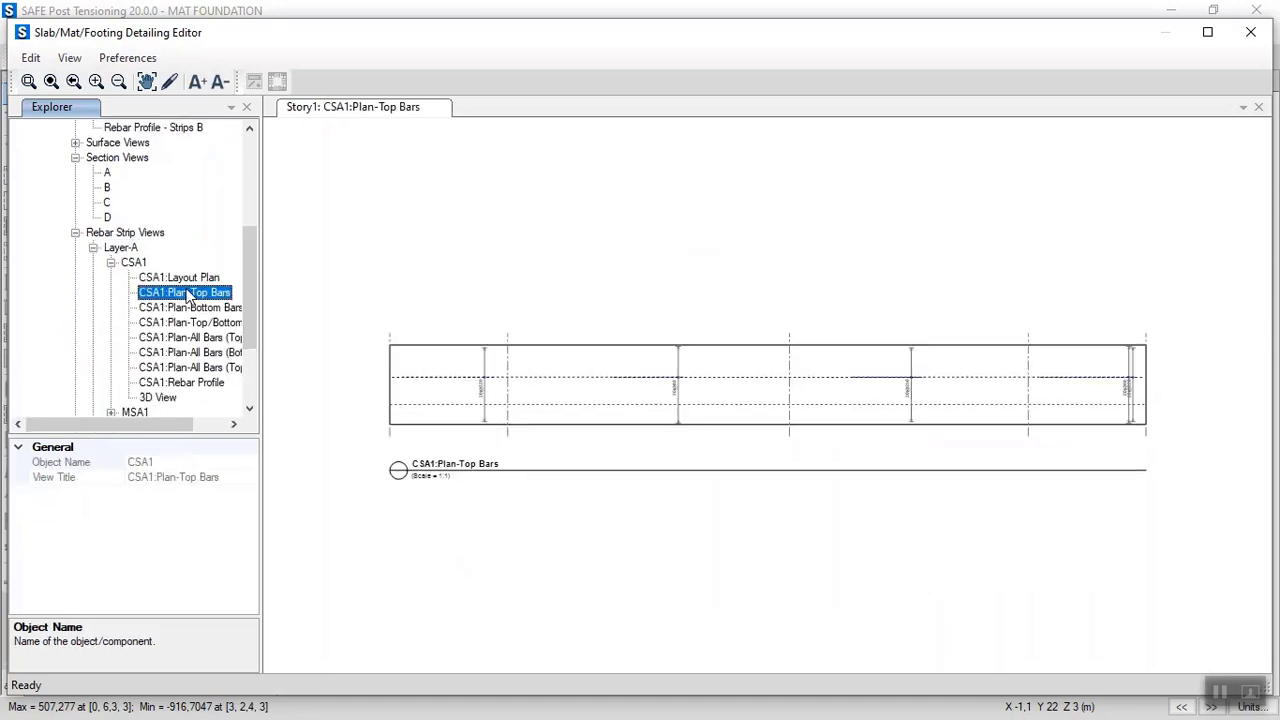
pyautogui.click(187, 309)
pyautogui.doubleClick(187, 322)
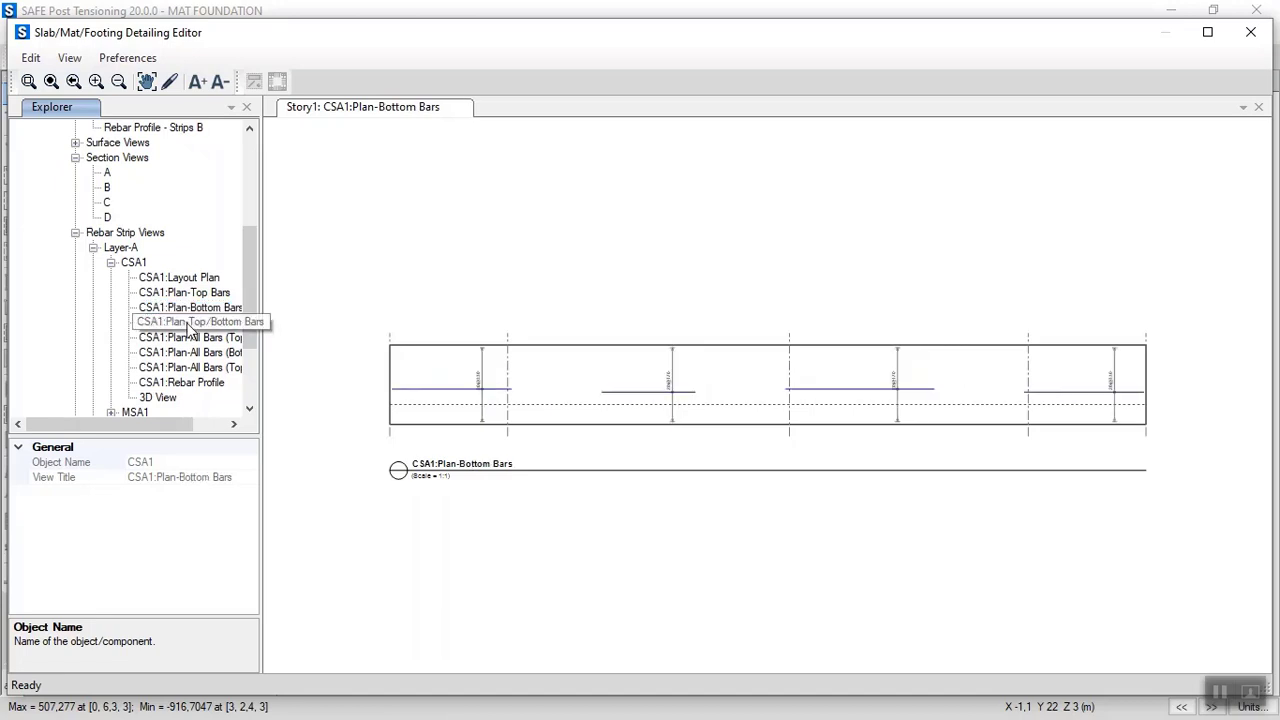
# Review strip CSA1's all-bars plans for the top, bottom and combined top/bottom reinforcement
pyautogui.doubleClick(186, 338)
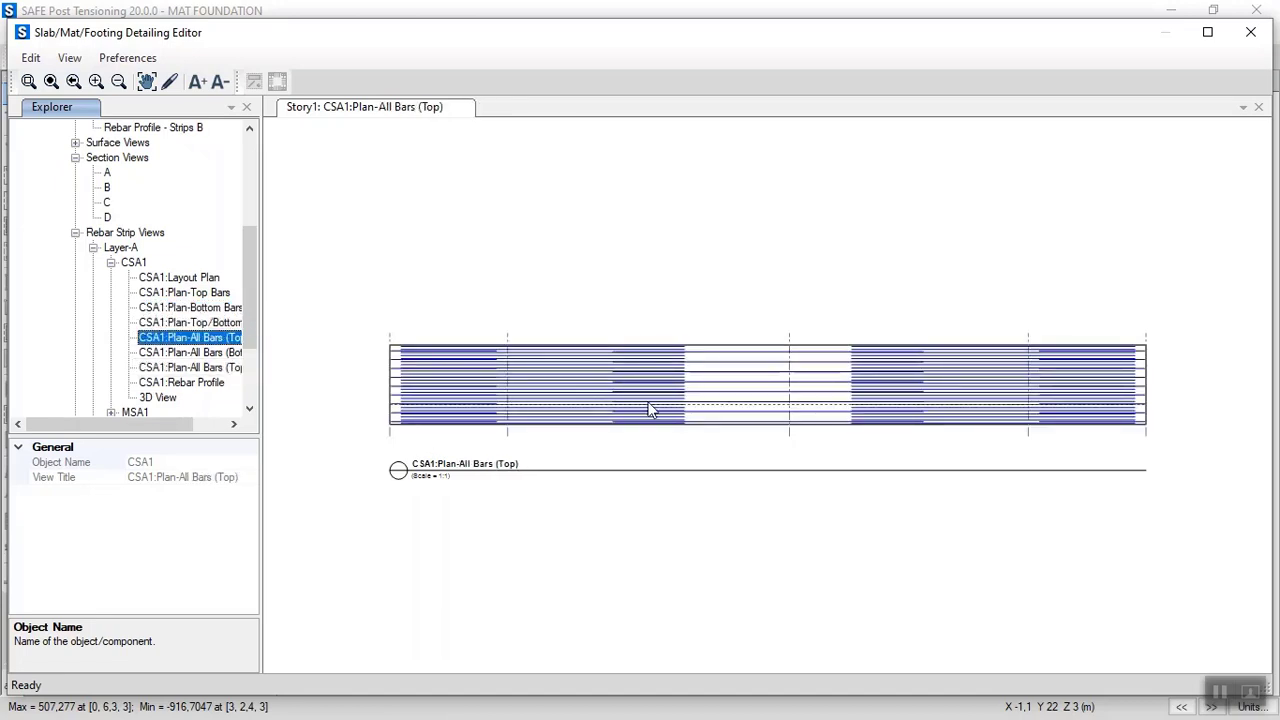
pyautogui.click(233, 425)
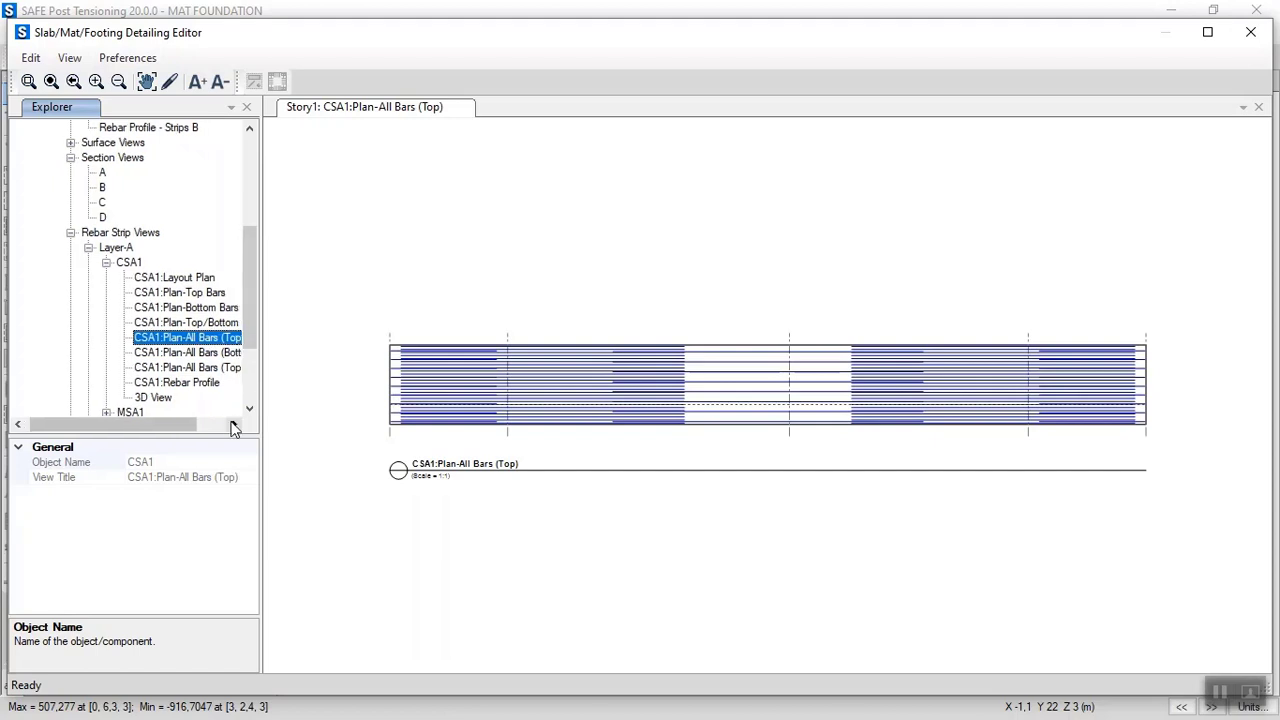
pyautogui.doubleClick(208, 354)
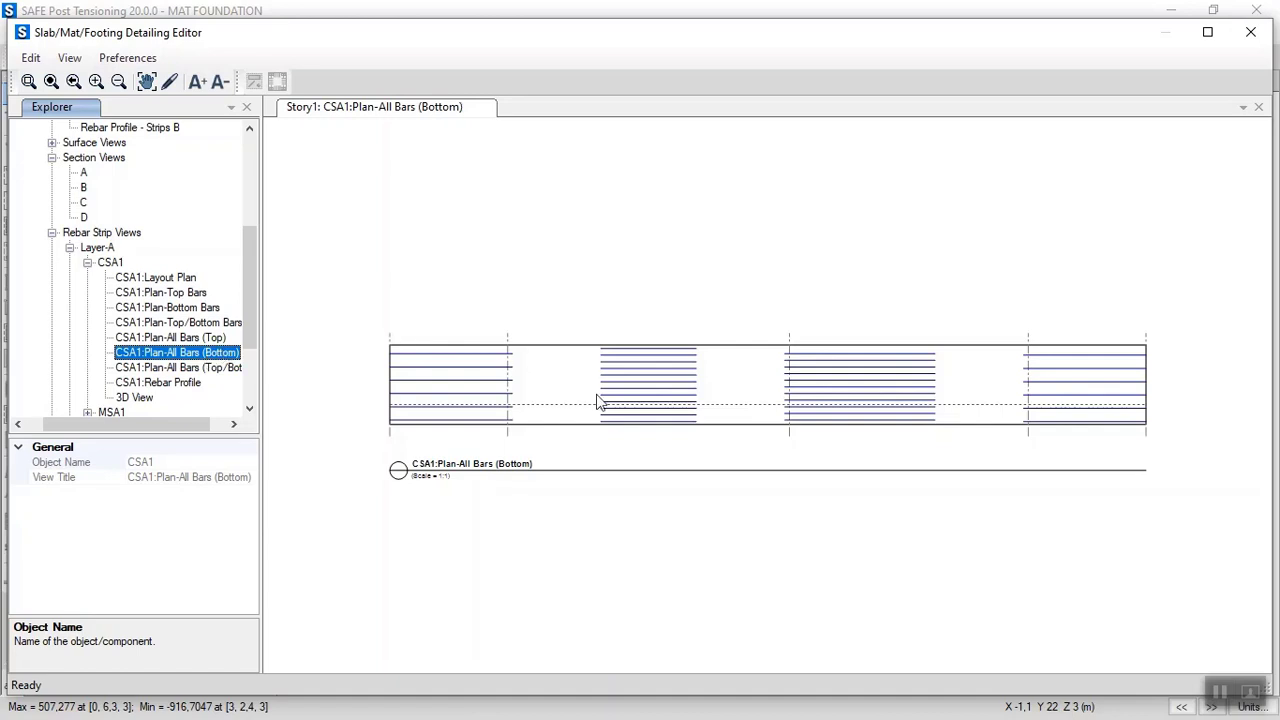
pyautogui.doubleClick(199, 367)
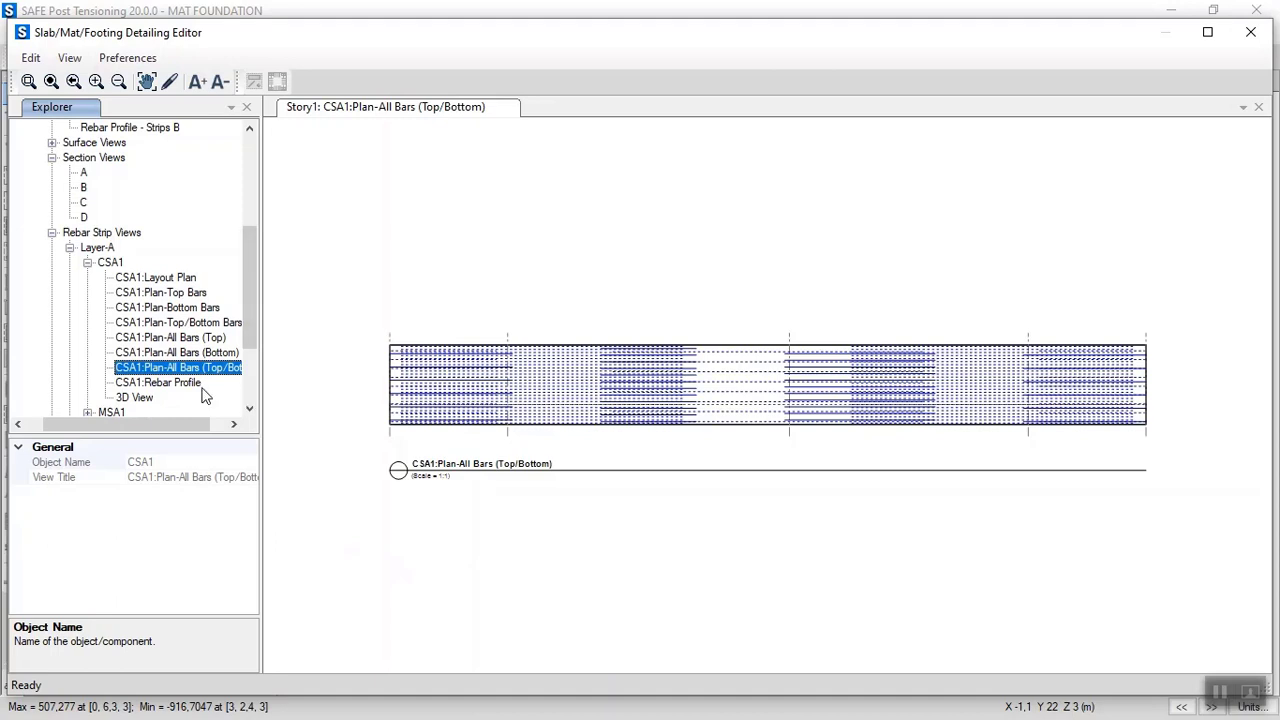
# Display the reinforcement in 3D for strip CSA1 and for the entire mat
pyautogui.doubleClick(138, 398)
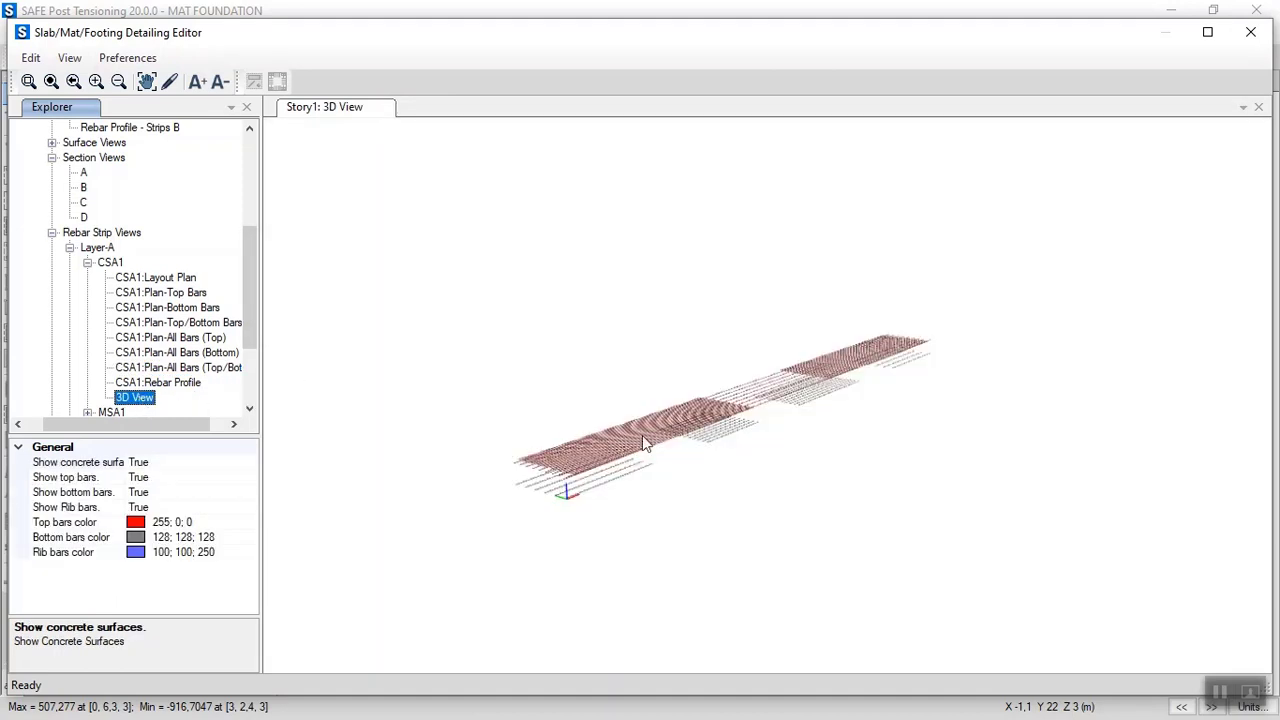
pyautogui.click(250, 392)
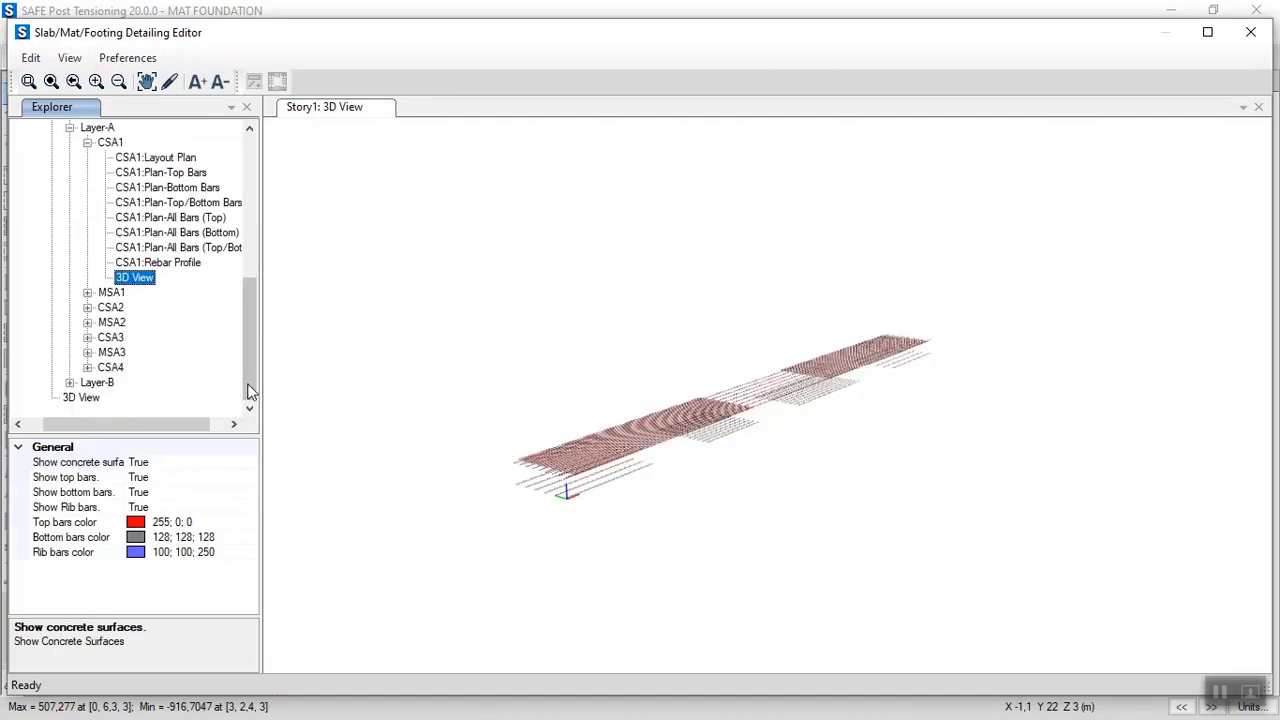
pyautogui.click(90, 400)
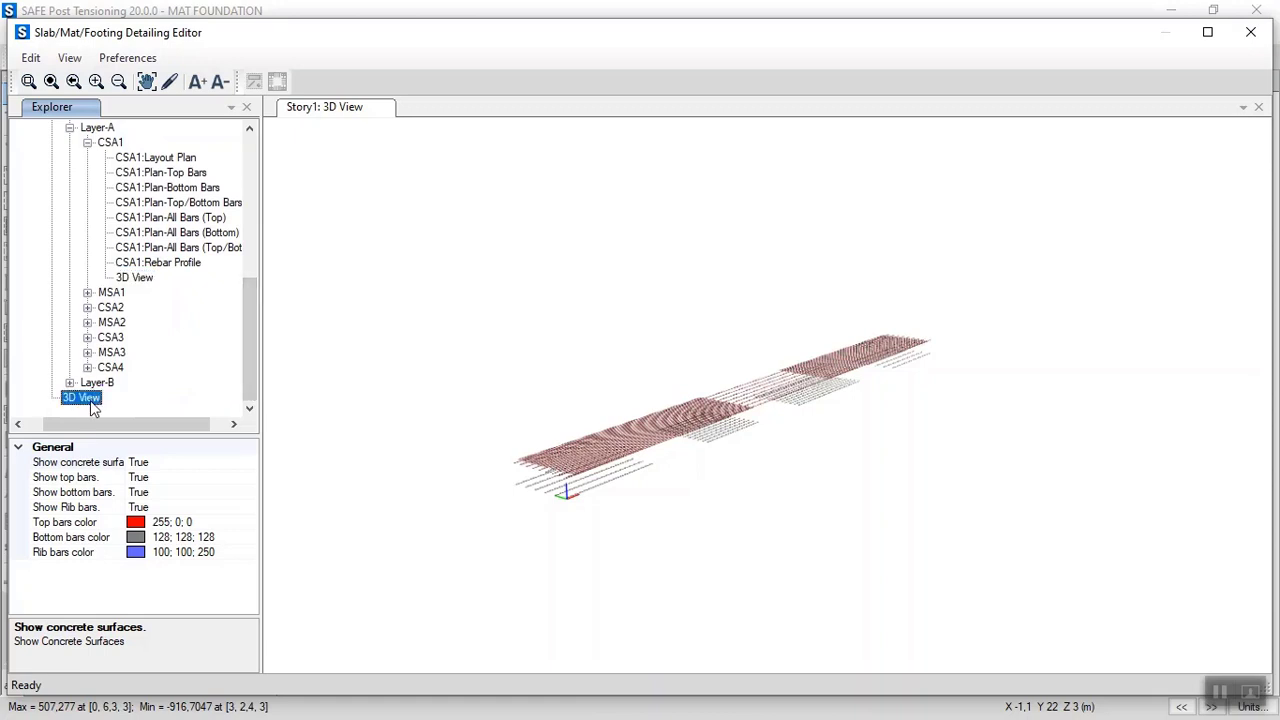
pyautogui.doubleClick(91, 403)
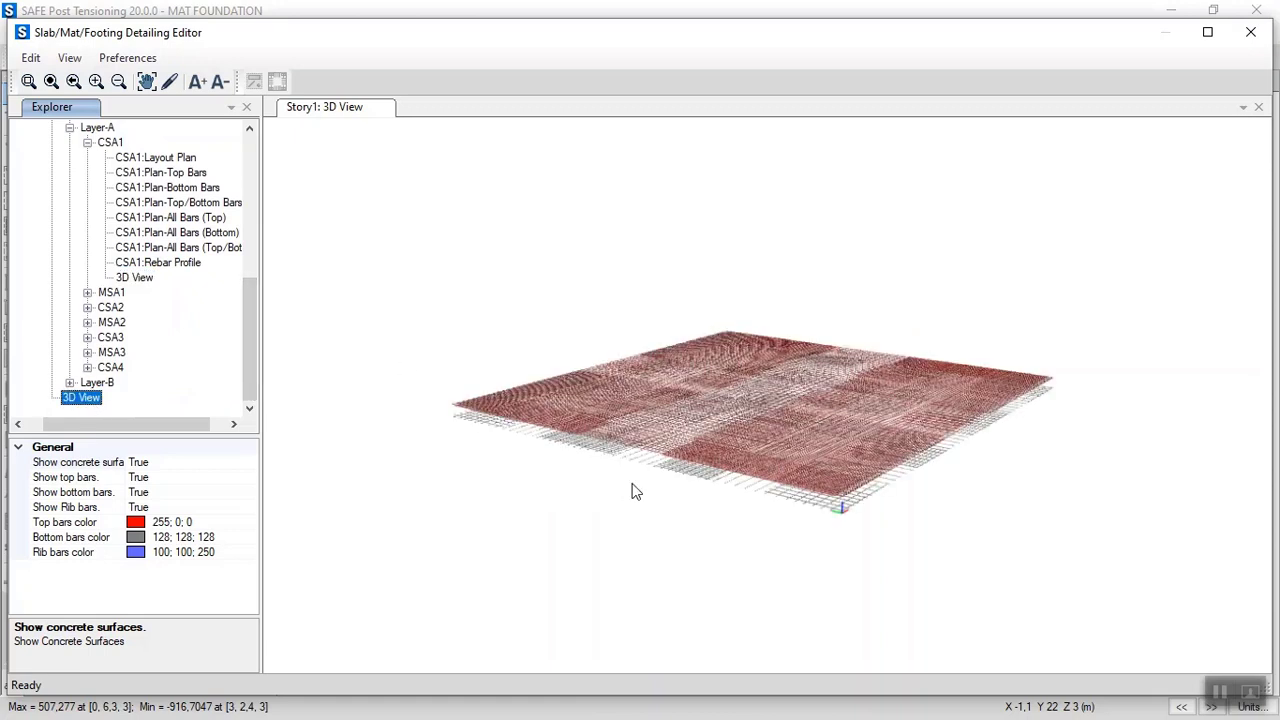